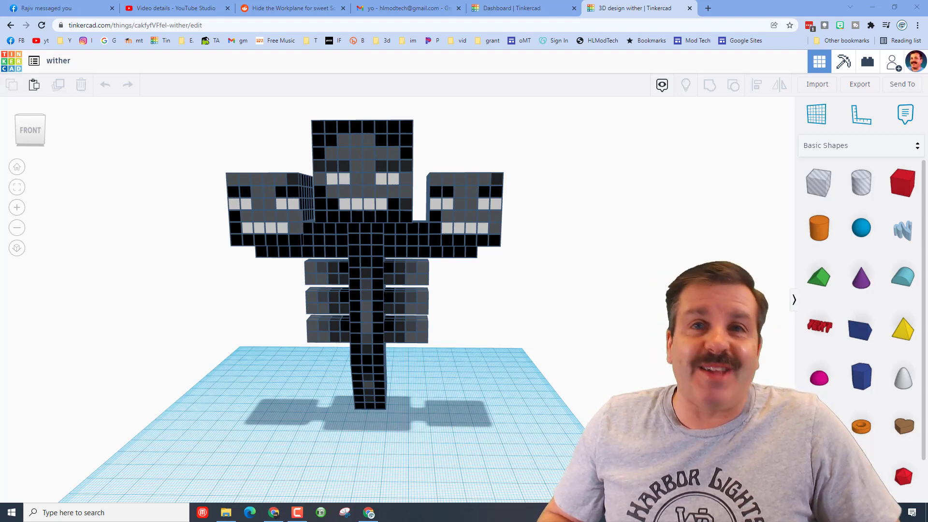
Place a box on the workplane beside the wither and scale it uniformly to a 5 mm cube.
key(ctrl+a)
right_drag(333, 386, 382, 396)
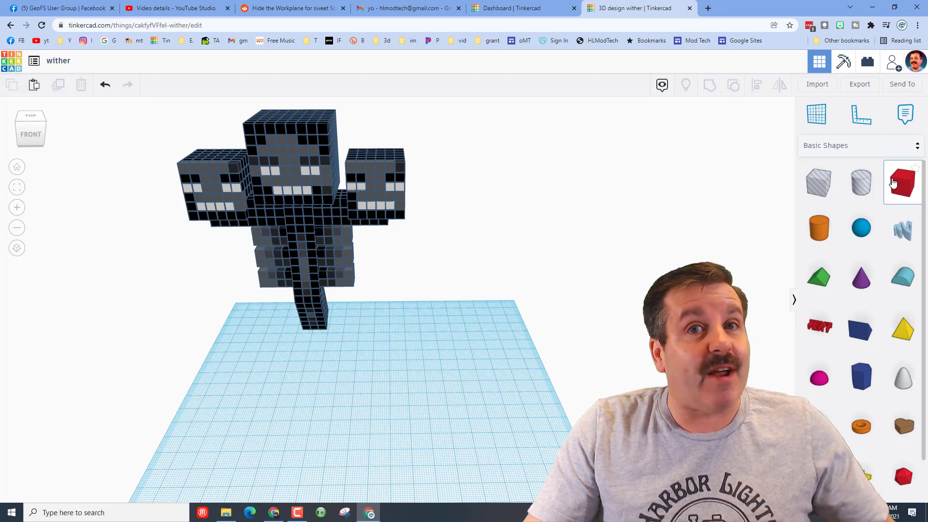
drag(895, 183, 455, 414)
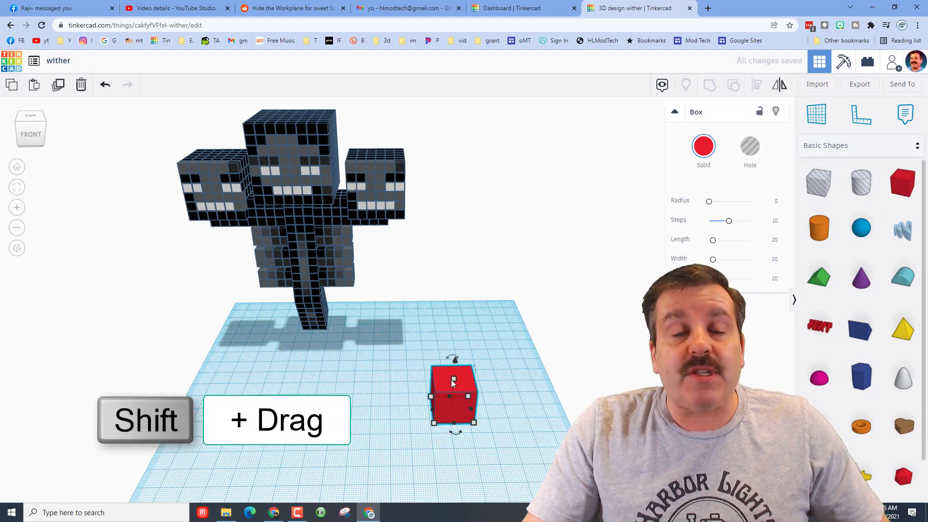
shift+drag(454, 380, 488, 275)
click(511, 343)
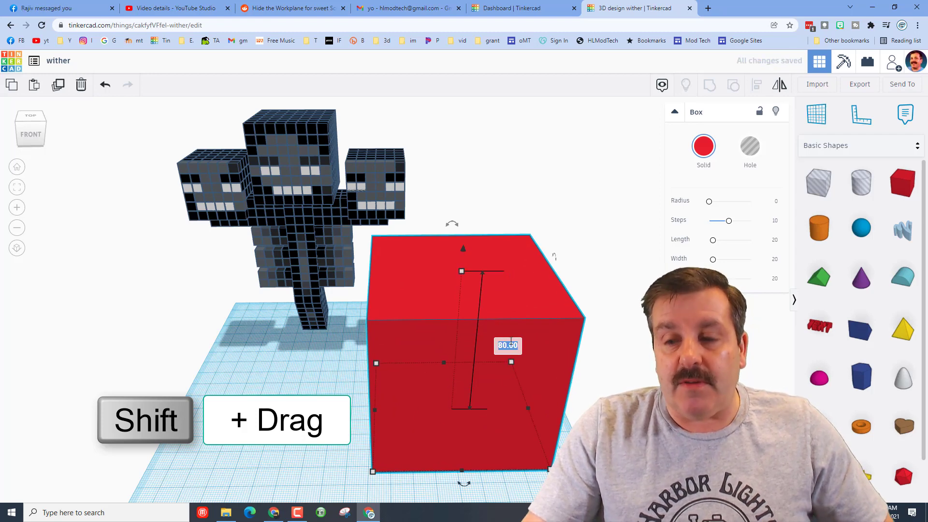
key(ctrl+z)
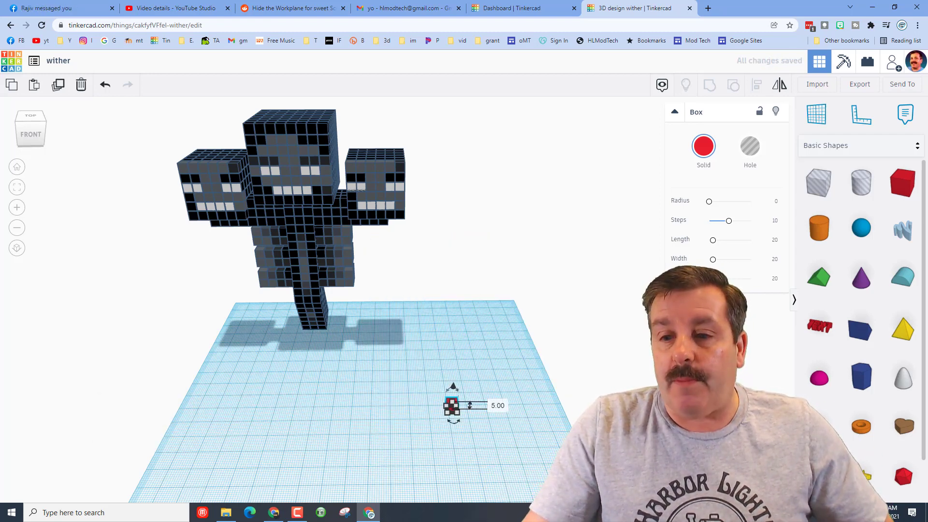
Set the snap grid to 5.0 mm.
click(769, 491)
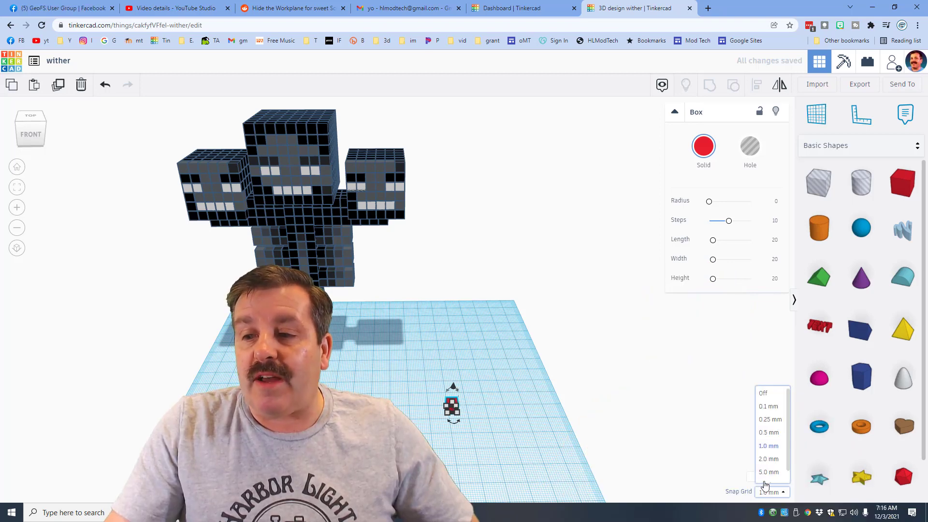
click(769, 471)
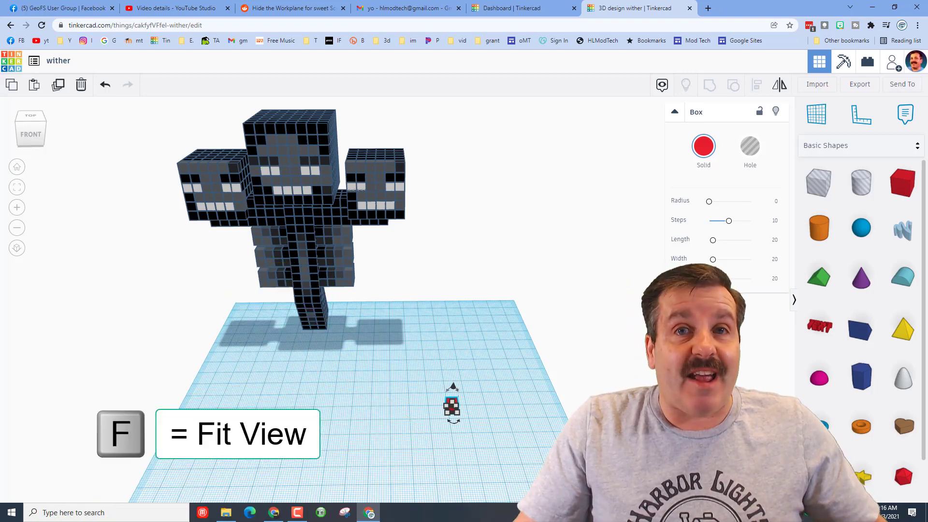
Set the small box's radius to 2 and its steps to 1 to give it beveled edges.
key(f)
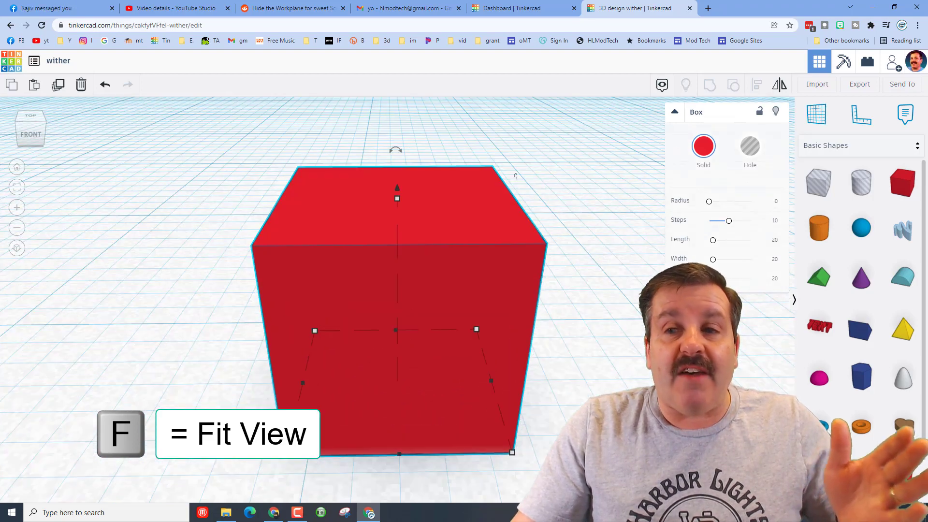
click(775, 203)
text(2)
key(Return)
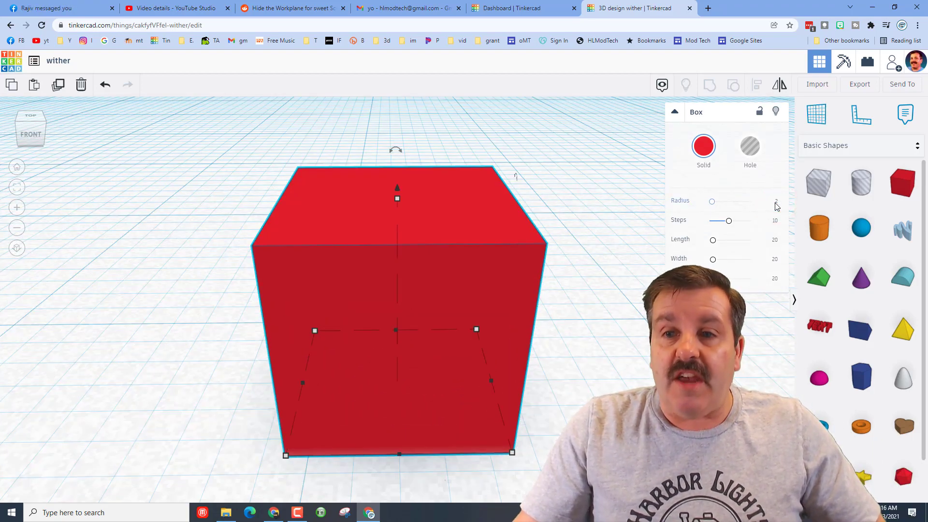
click(775, 220)
text(1)
key(Return)
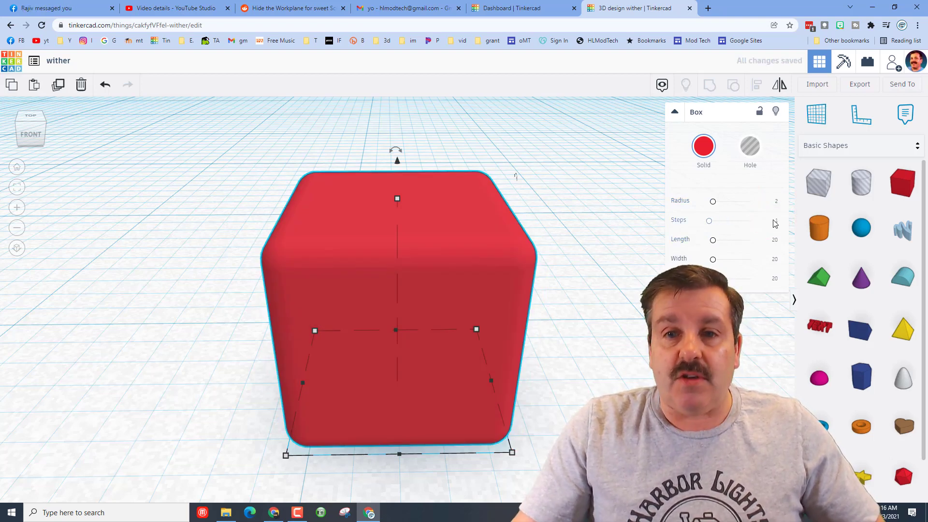
Color the beveled box pure black with the custom color 000000.
right_drag(317, 317, 483, 300)
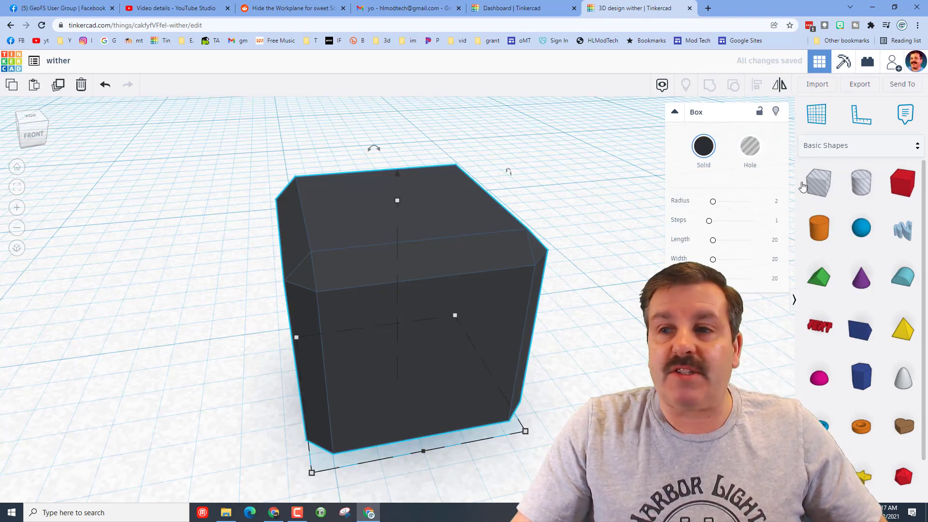
click(704, 146)
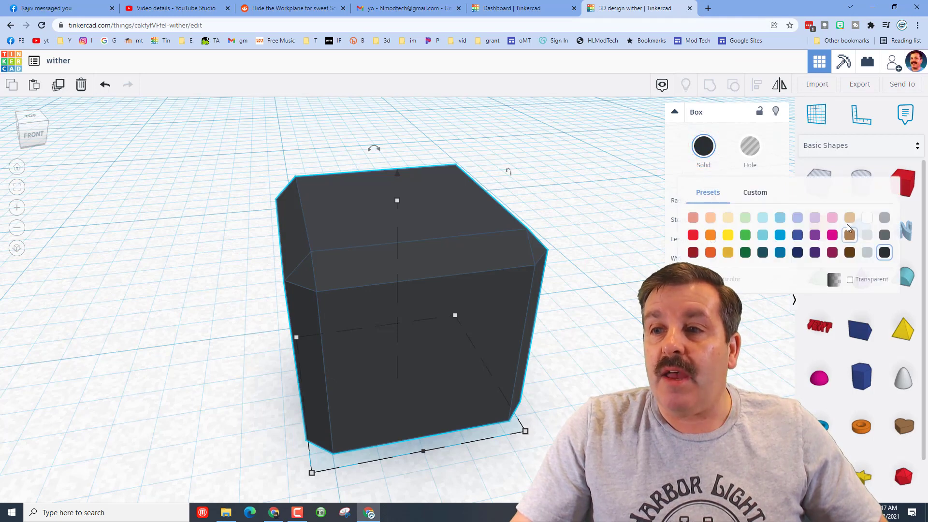
click(755, 192)
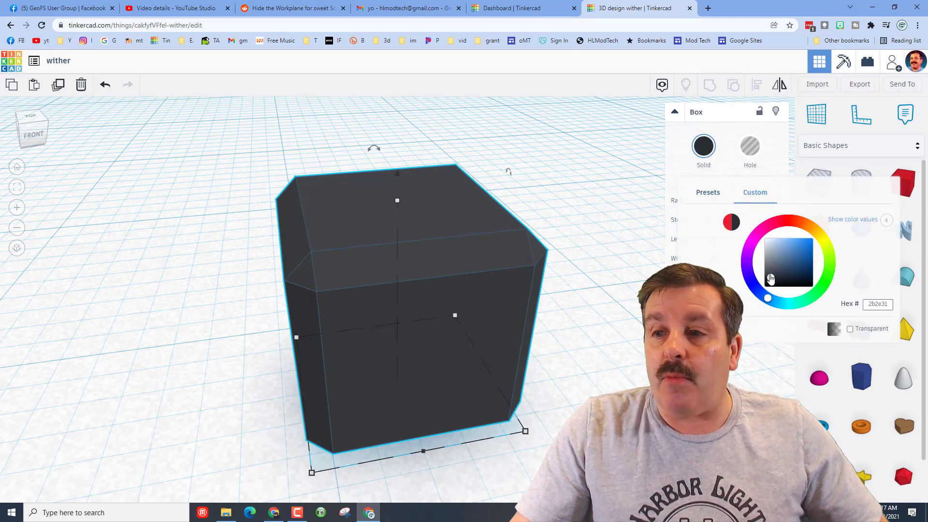
drag(772, 283, 777, 288)
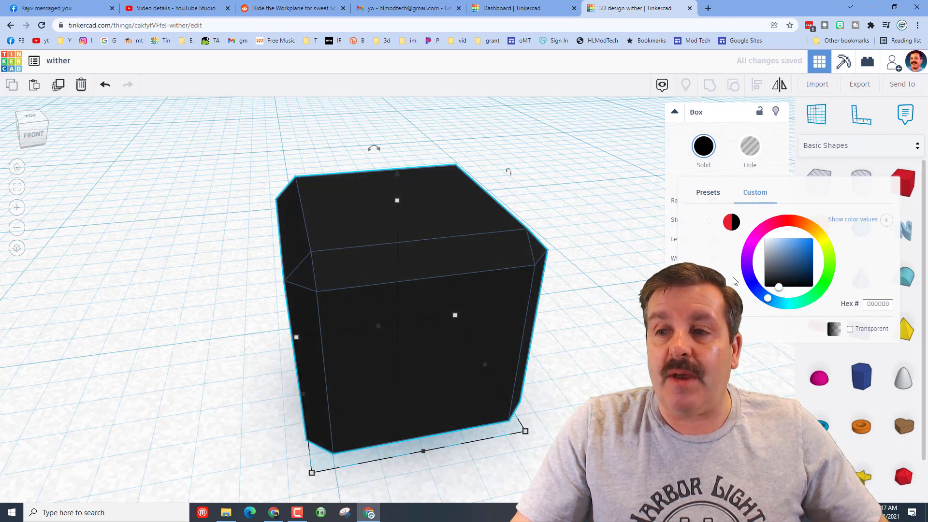
click(452, 294)
click(615, 376)
right_drag(612, 372, 580, 360)
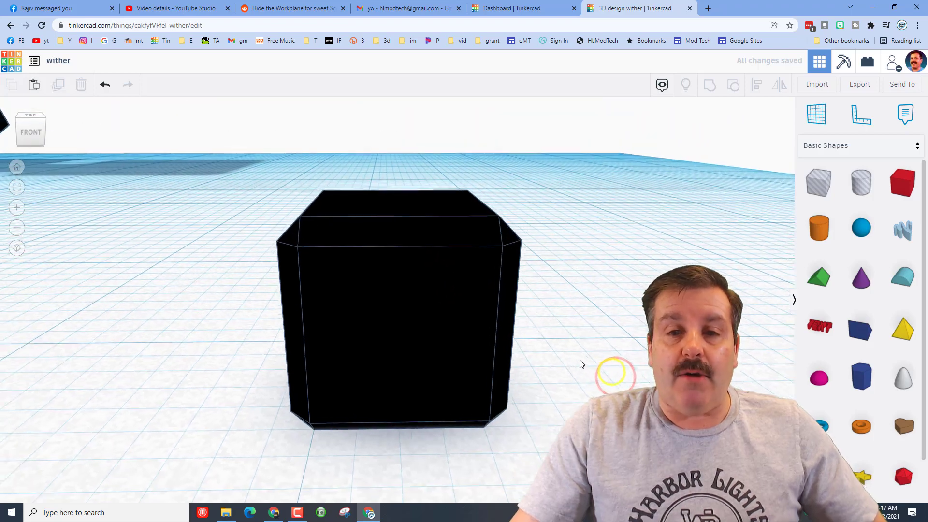
Snap the black box onto the 5 mm grid and shift it 5 mm to the right.
click(408, 325)
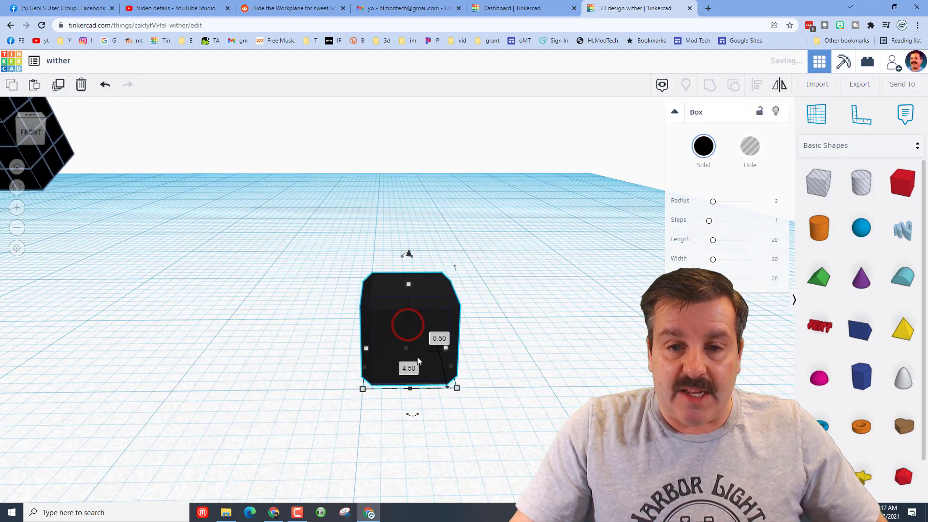
click(404, 379)
drag(435, 356, 502, 359)
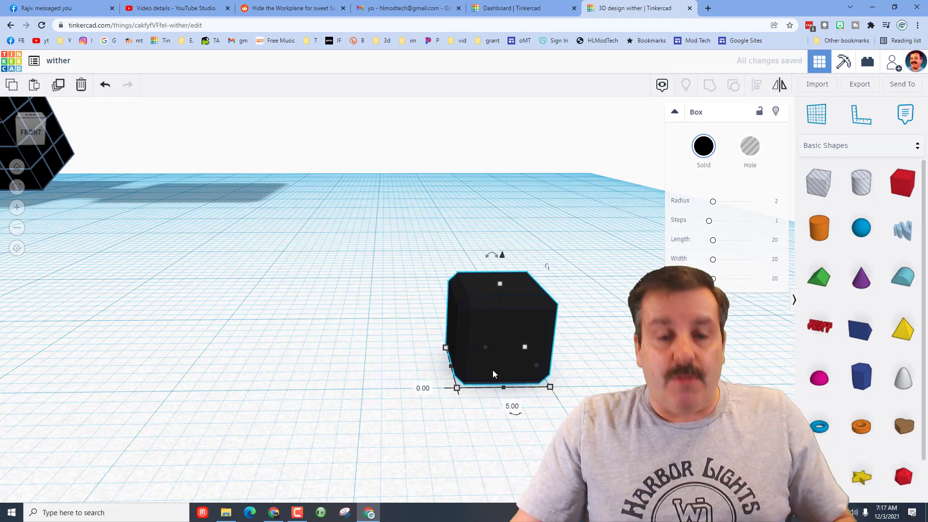
Duplicate the black box twice, moving each copy 5 mm left to build a touching row of three.
key(ctrl+d)
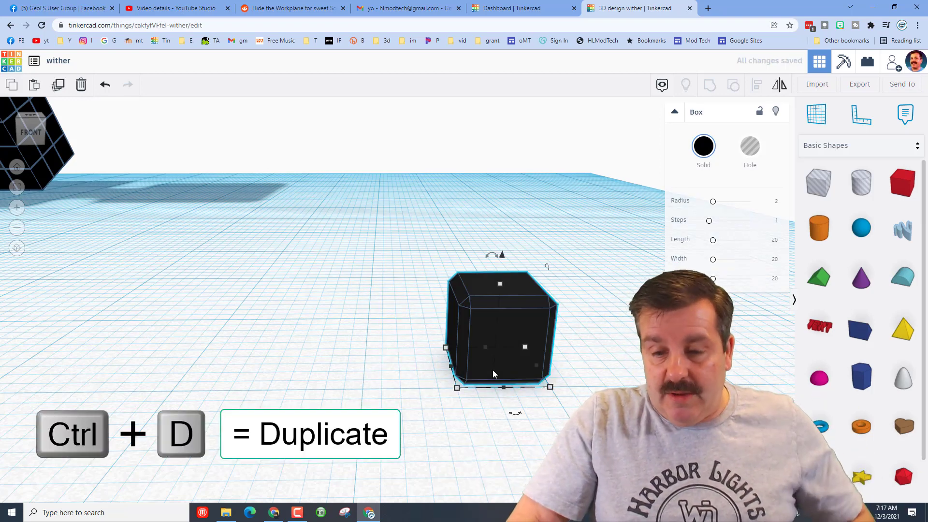
key(shift+Left)
key(shift+Left)
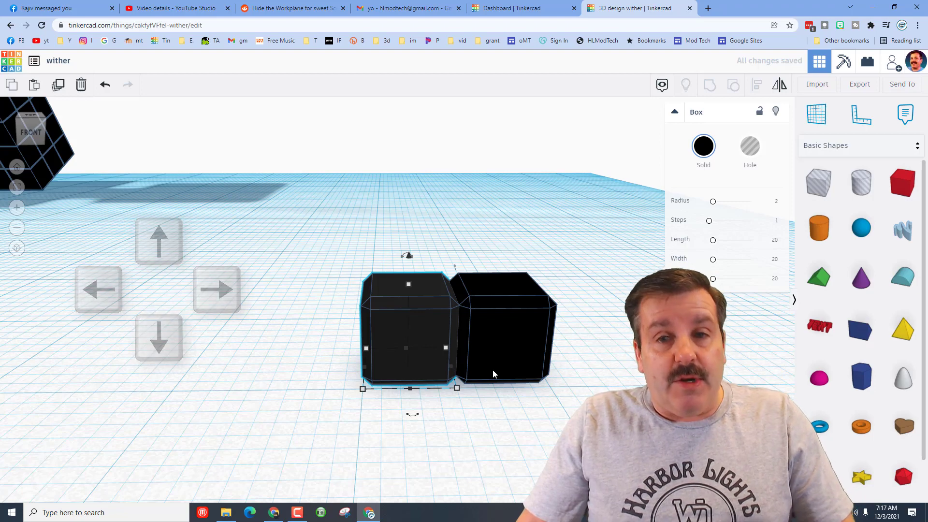
key(ctrl+d)
key(shift+Left)
key(shift+Left)
scroll(492, 370, down, 5)
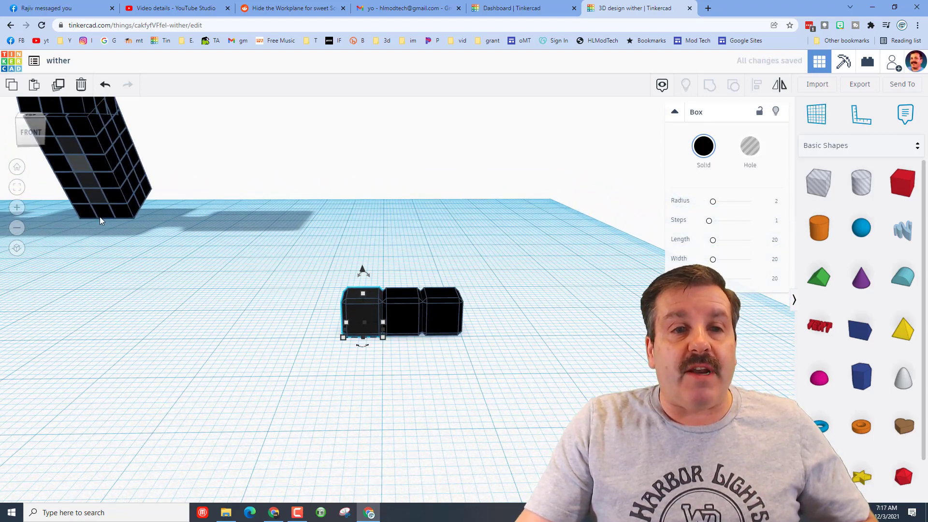
Duplicate the row of three boxes backward twice to form a 3 by 3 layer.
click(286, 301)
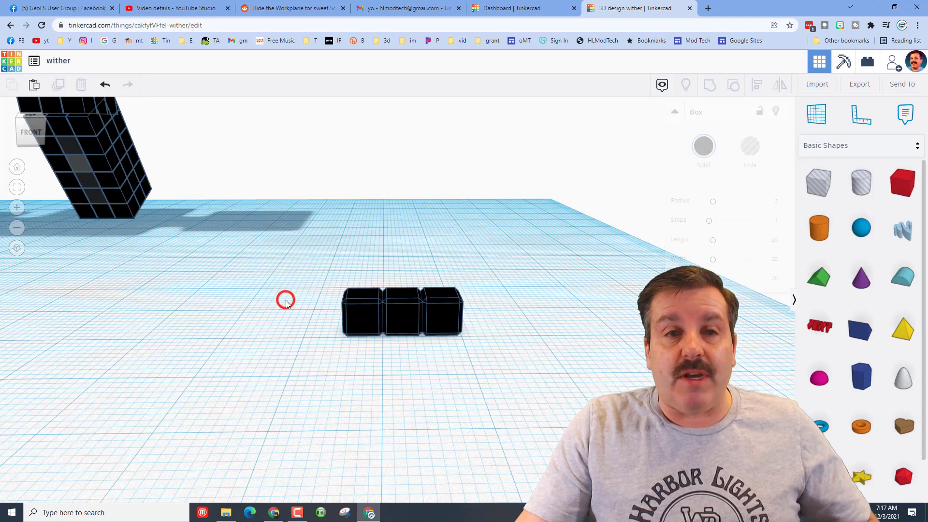
scroll(286, 301, down, 2)
drag(321, 269, 477, 347)
key(ctrl+d)
key(Up)
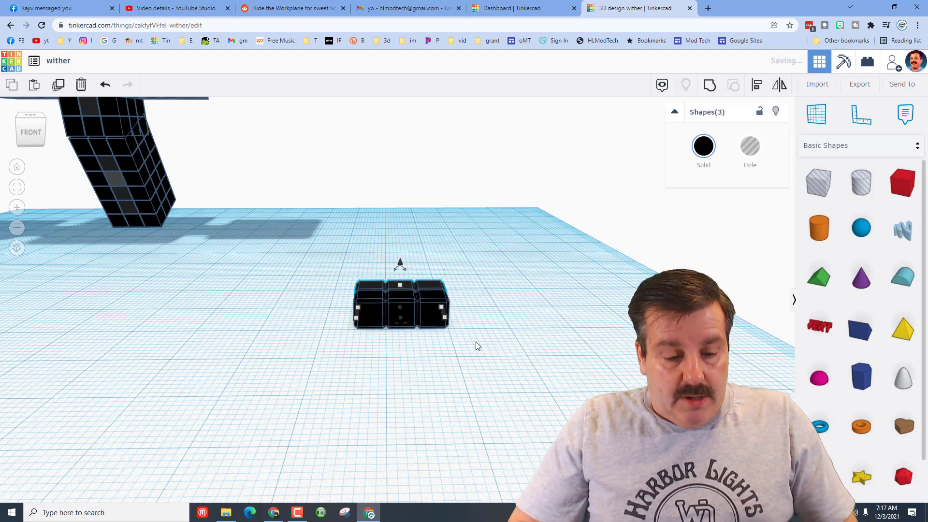
key(ctrl+Up)
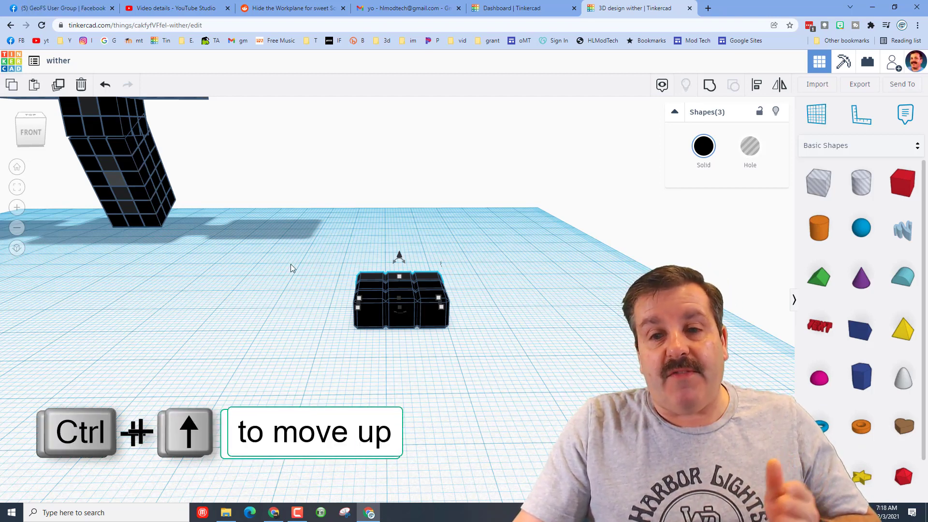
Duplicate the nine-box layer upward repeatedly in 5 mm increments to build a column six layers tall.
drag(314, 236, 529, 372)
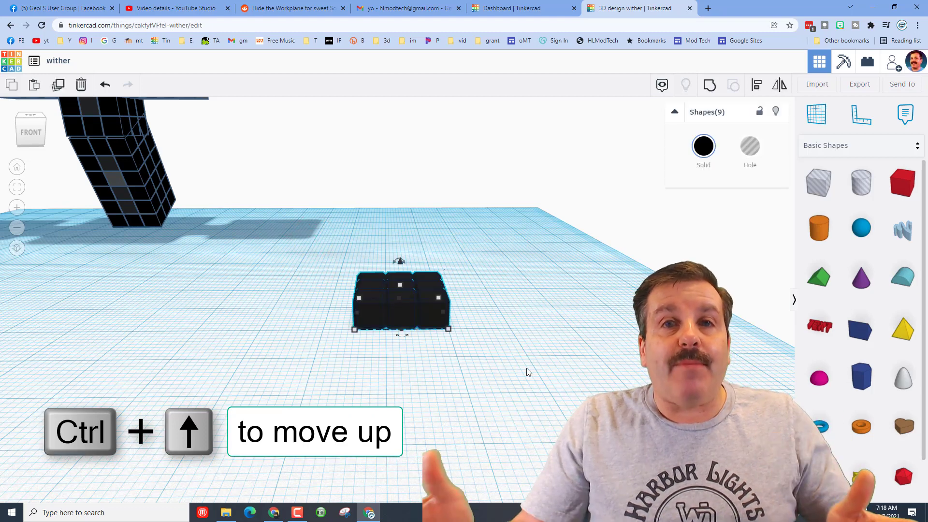
key(ctrl+Up)
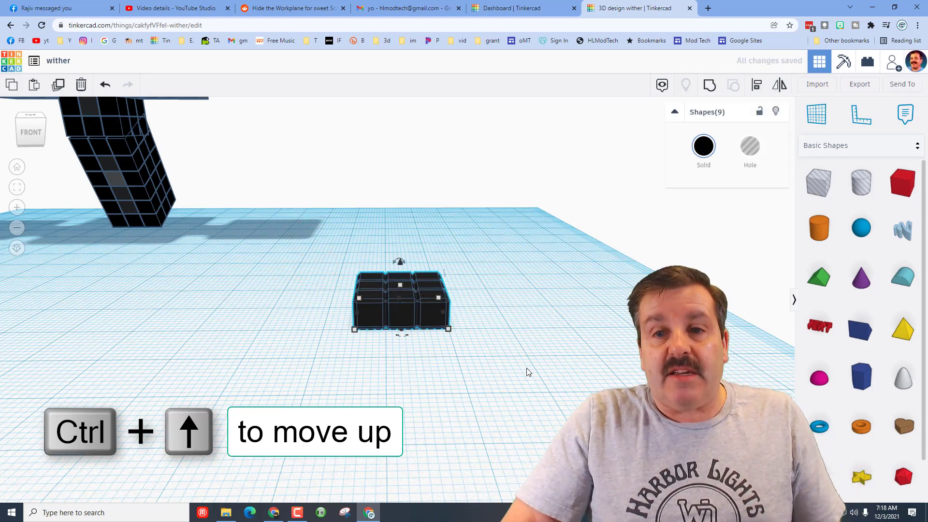
key(ctrl+Up)
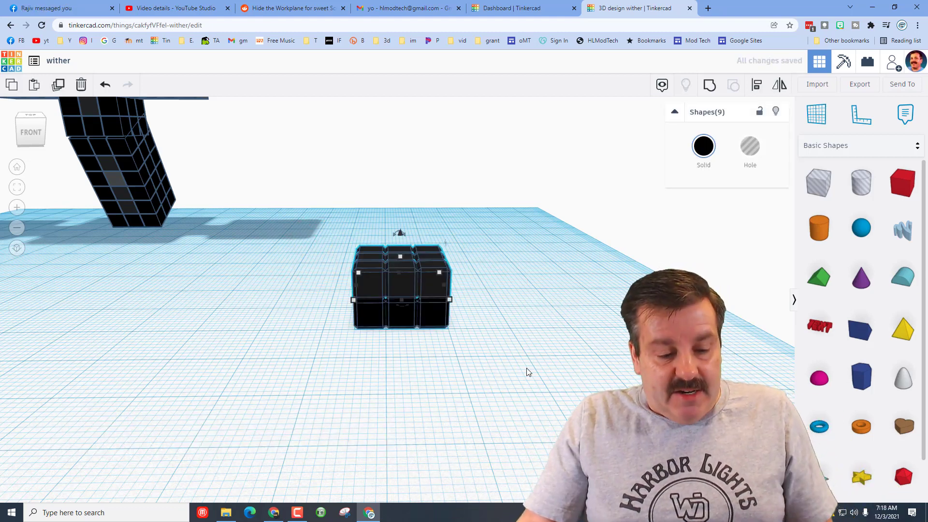
key(ctrl+Up)
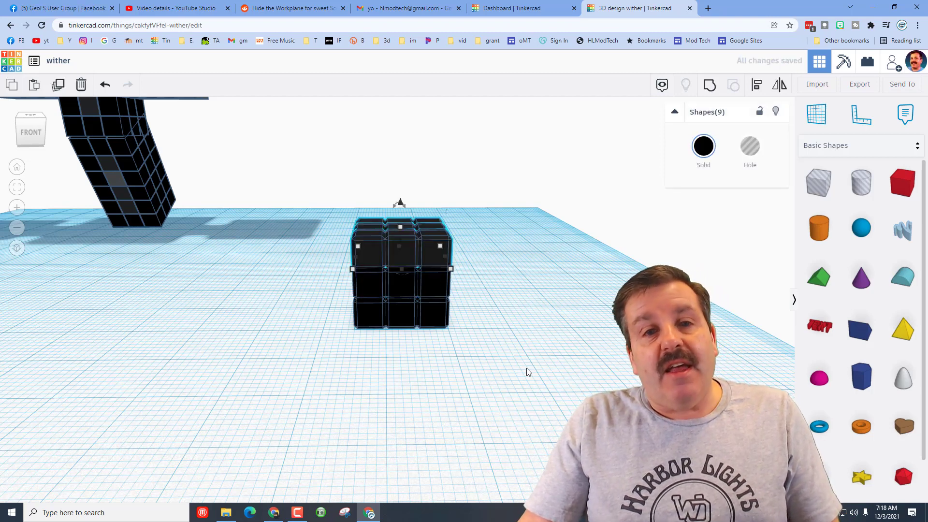
key(ctrl+Up)
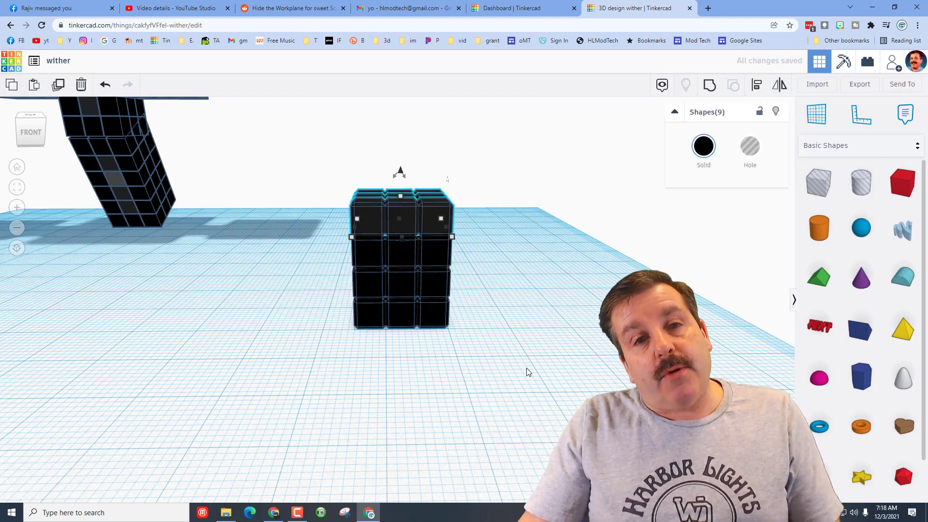
key(ctrl+Up)
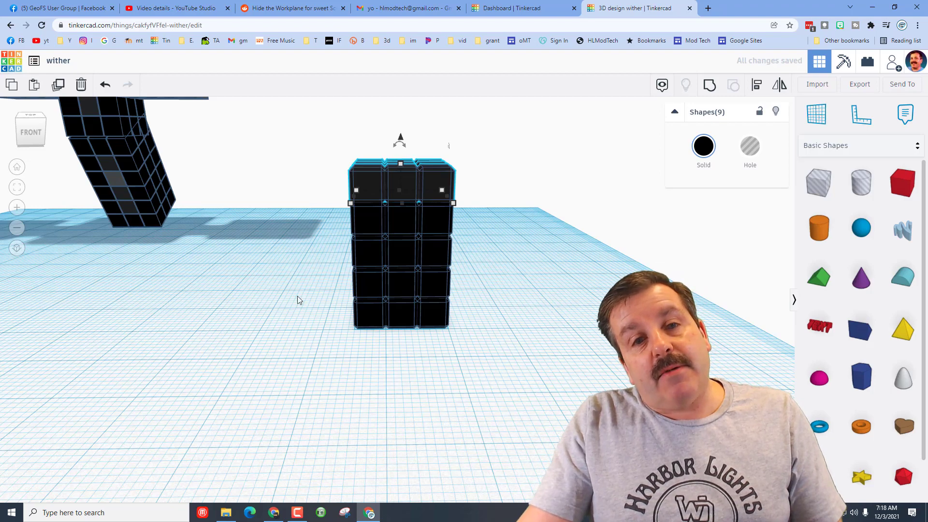
key(ctrl+Up)
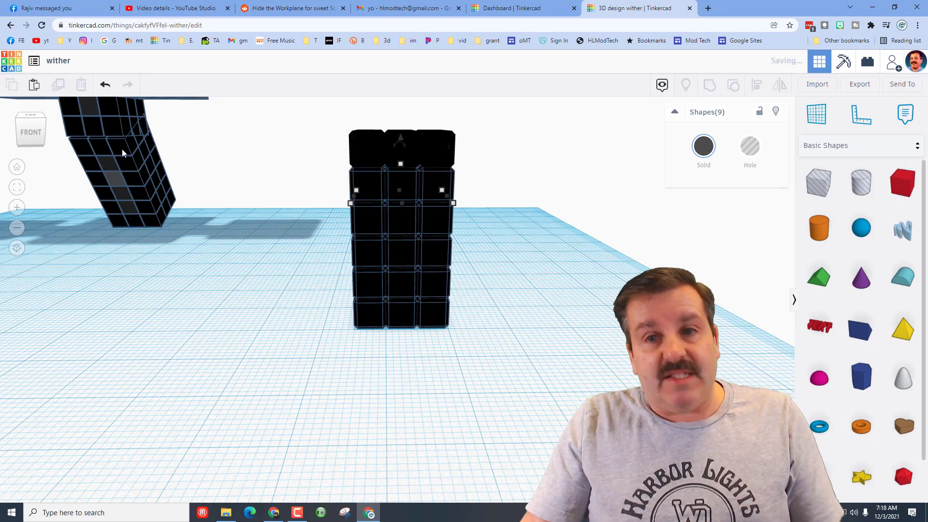
Duplicate the column's top nine-box layer and move the copy 15 mm left and 5 mm up.
scroll(125, 155, down, 3)
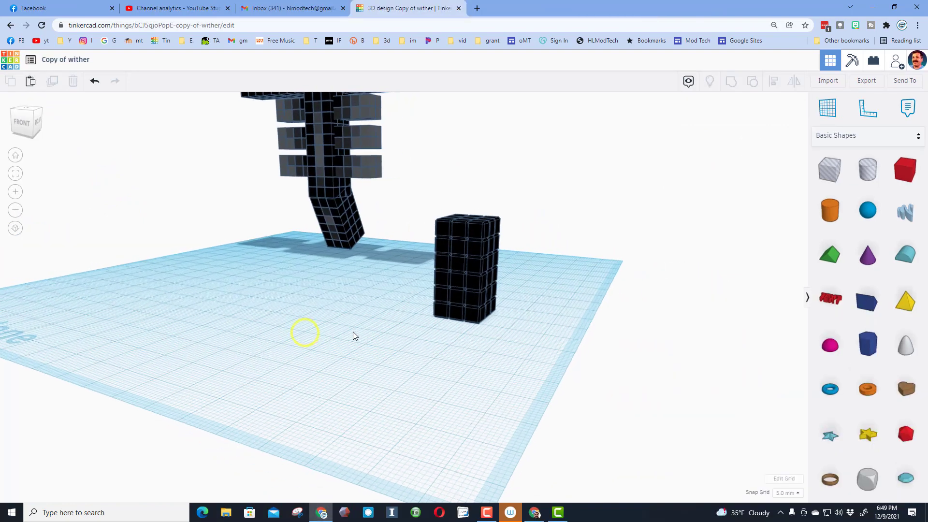
right_drag(404, 248, 424, 207)
drag(483, 222, 503, 222)
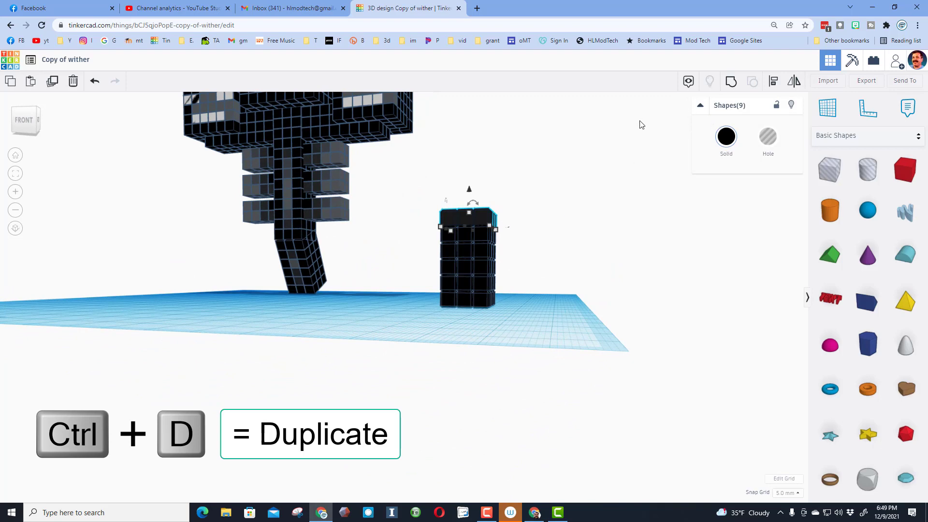
key(ctrl+d)
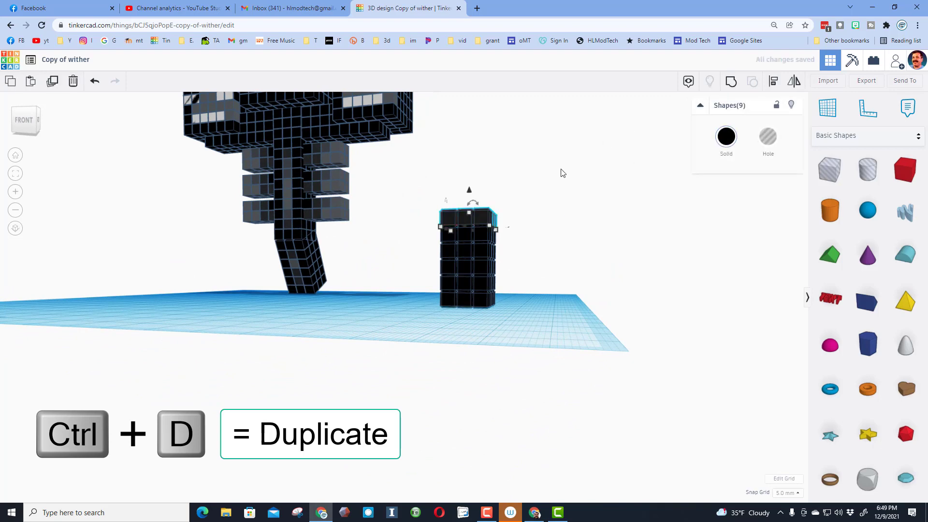
key(Left)
key(Left)
key(Left)
key(Left)
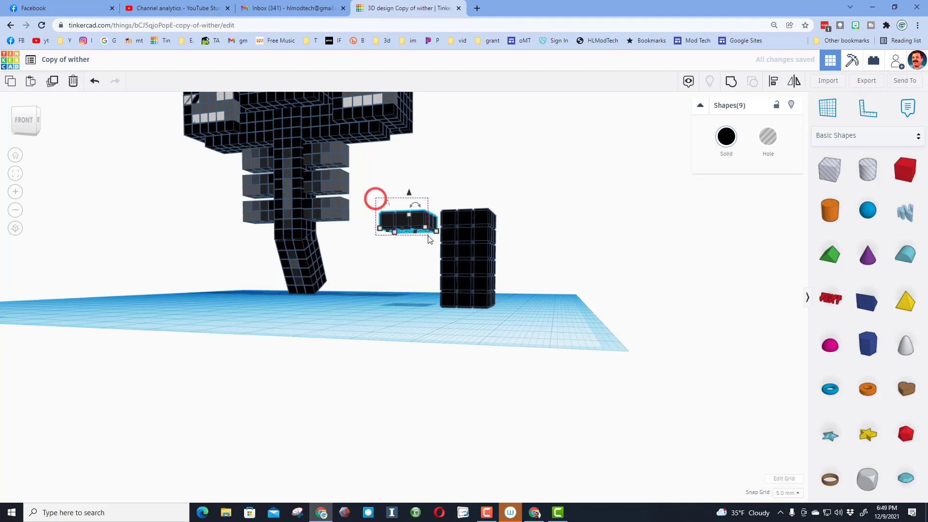
key(ctrl+Up)
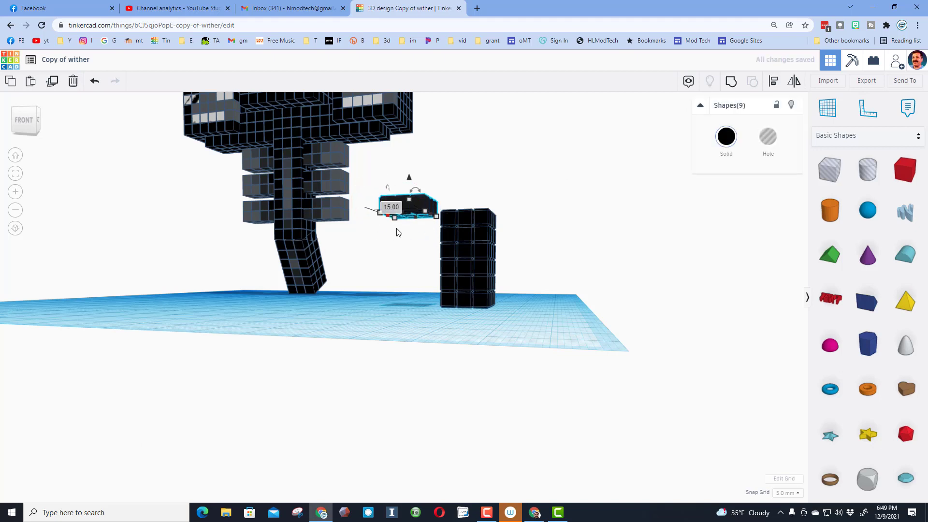
right_drag(410, 234, 307, 246)
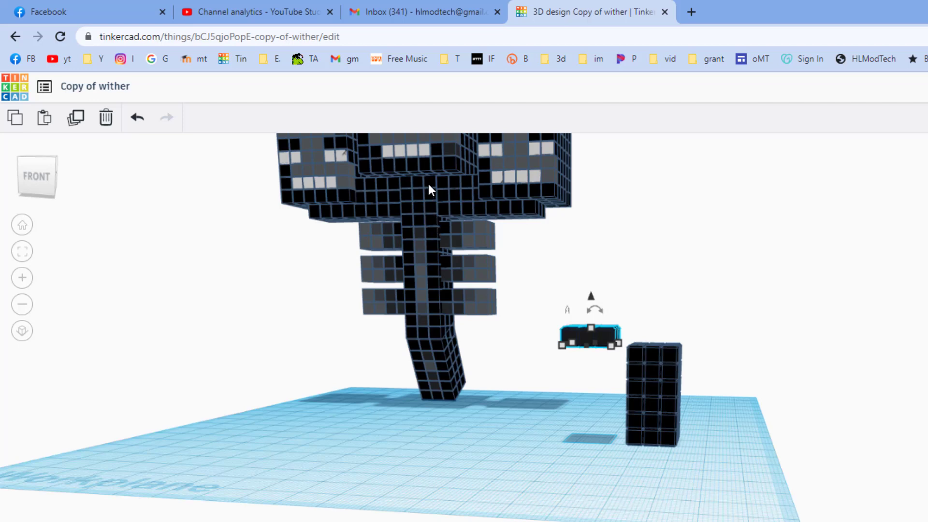
Duplicate the offset nine-box layer upward repeatedly in 5 mm increments to build a tall second column.
click(528, 296)
drag(543, 307, 619, 348)
key(ctrl+d)
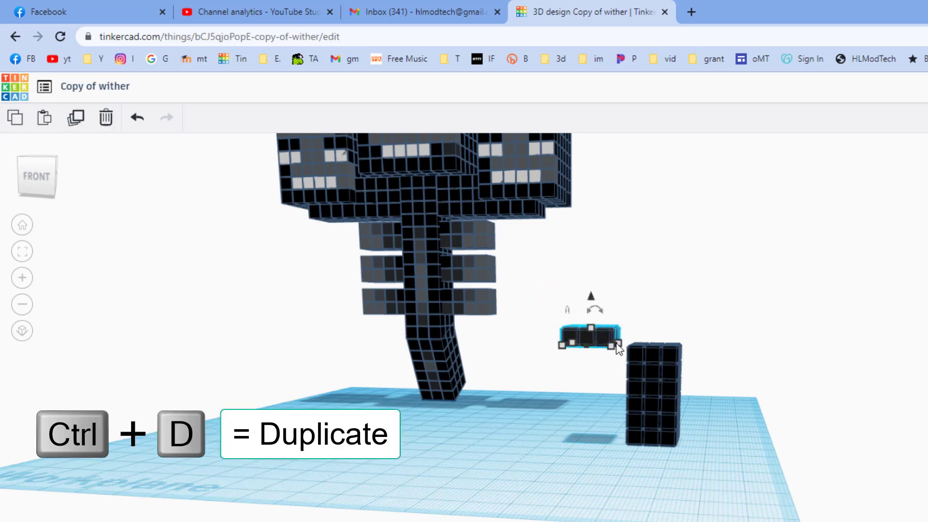
key(ctrl+Up)
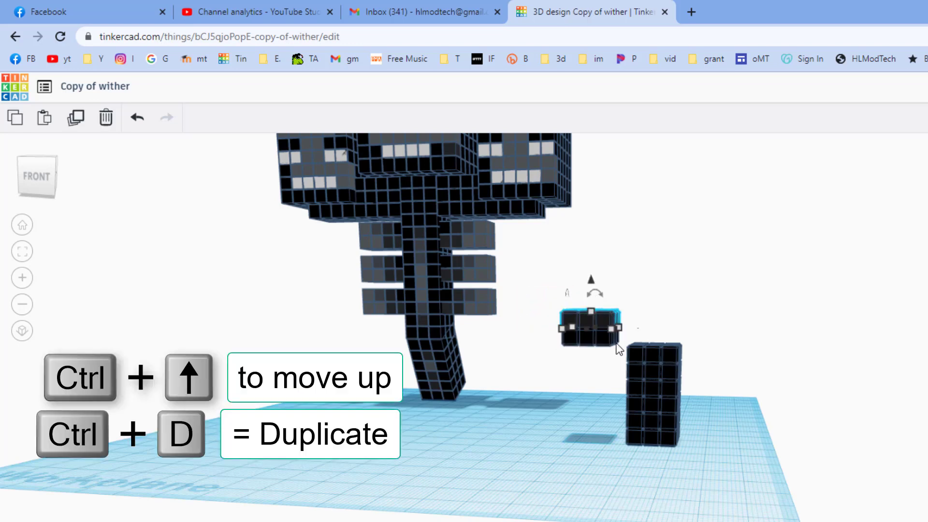
key(ctrl+d)
key(ctrl+d)
key(ctrl+d)
key(ctrl+d)
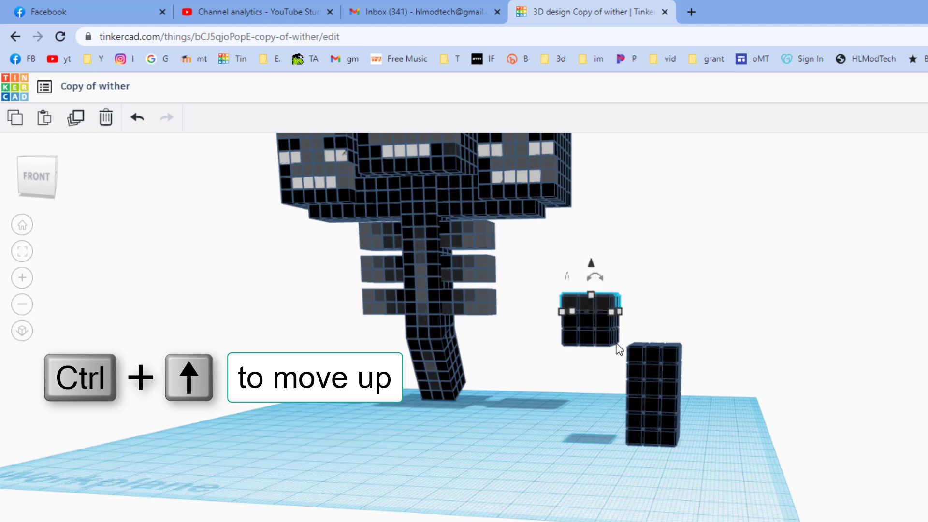
key(ctrl+d)
key(ctrl+d)
key(ctrl+d)
key(Escape)
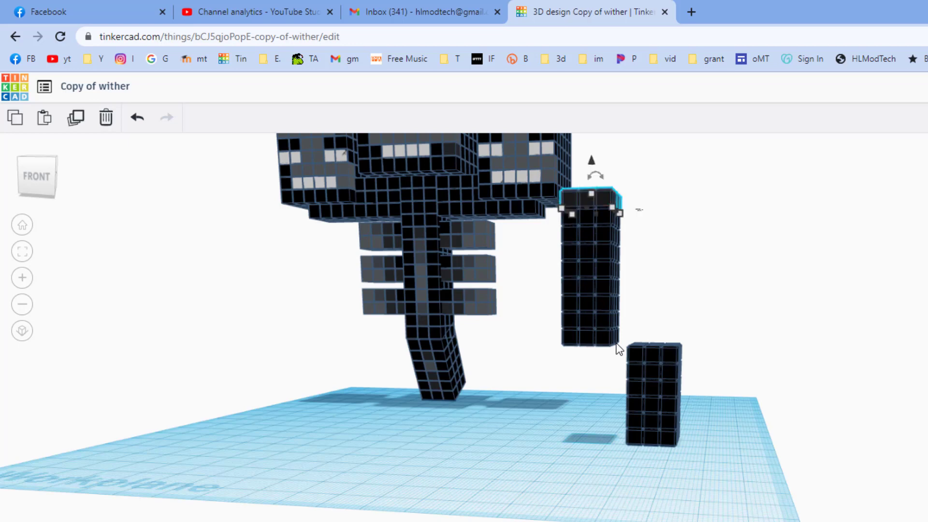
key(ctrl+d)
key(ctrl+d)
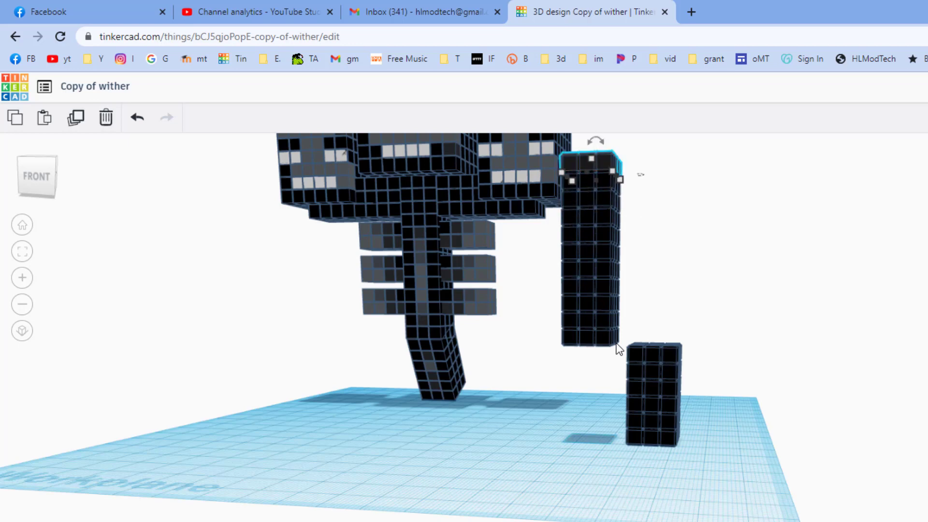
key(ctrl+d)
key(ctrl+d)
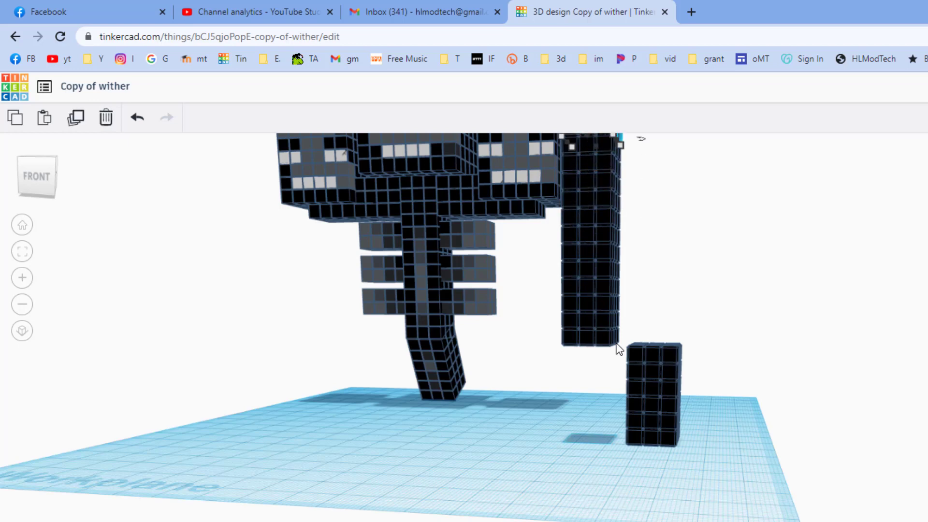
Duplicate the nine-box left side of the tall column's top three layers eight times leftward in 5 mm increments to form an arm.
right_drag(489, 370, 608, 370)
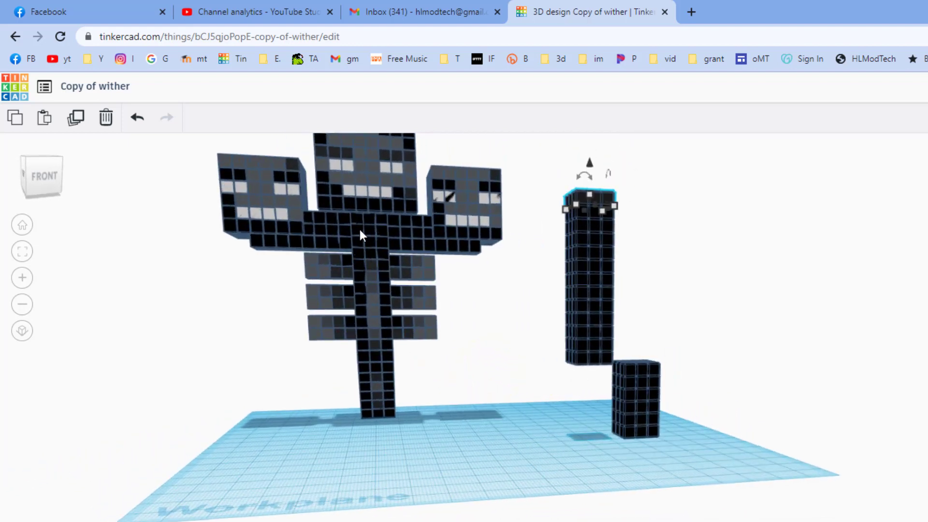
right_drag(357, 256, 298, 242)
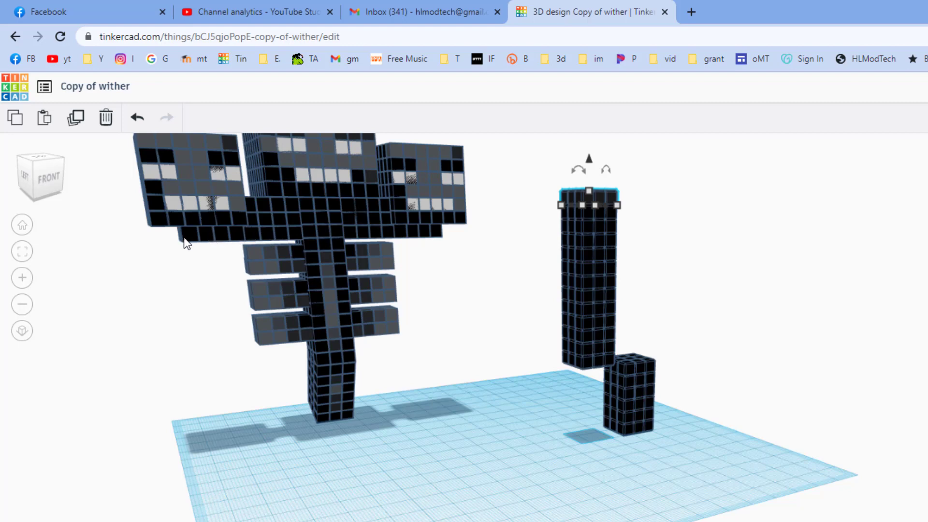
right_drag(447, 304, 441, 284)
drag(555, 187, 578, 231)
drag(392, 230, 392, 228)
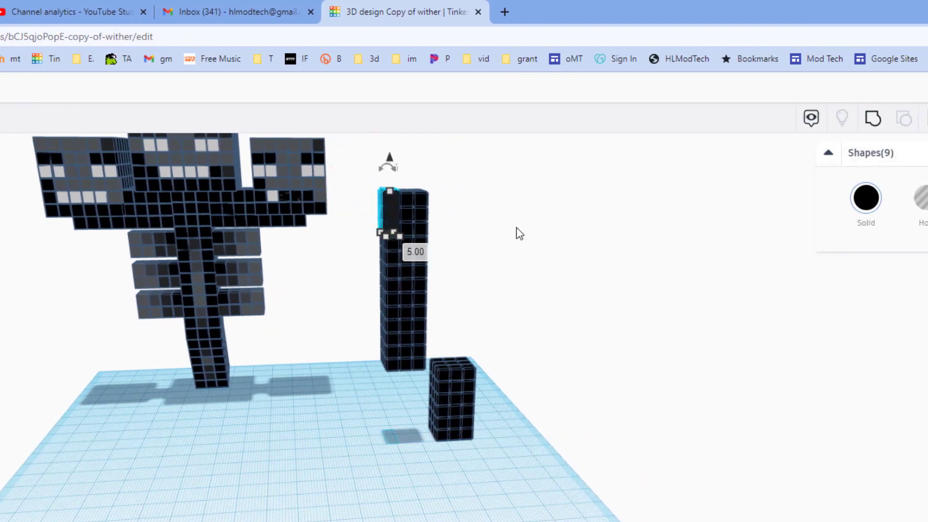
key(ctrl+d)
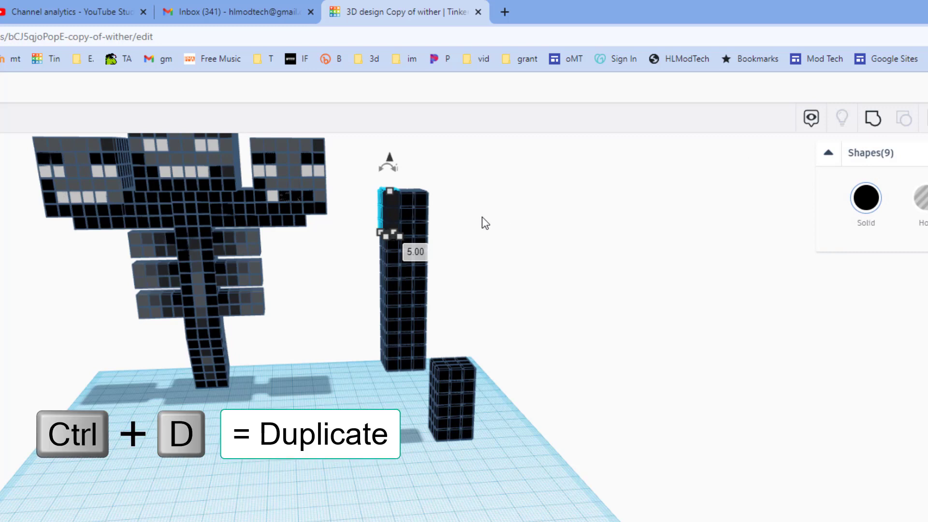
key(Left)
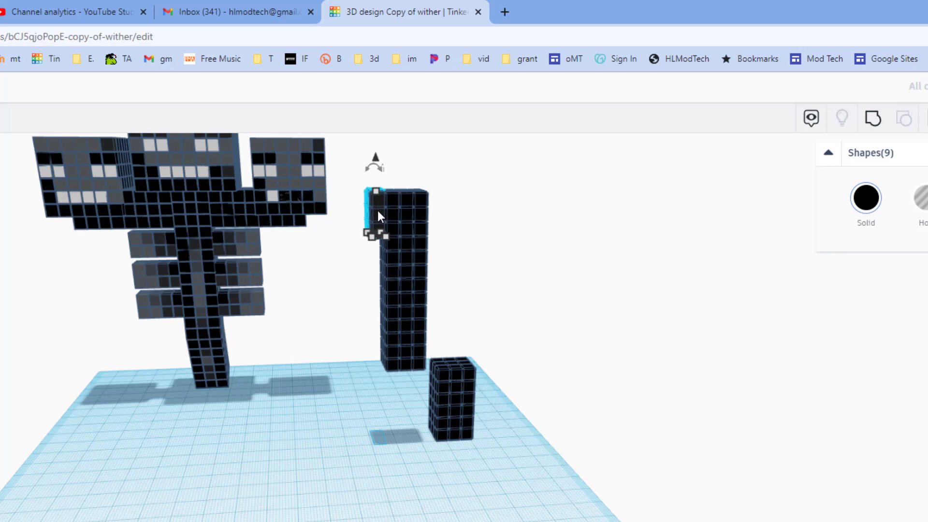
key(Left)
key(ctrl+d)
key(ctrl+d)
key(ctrl+d)
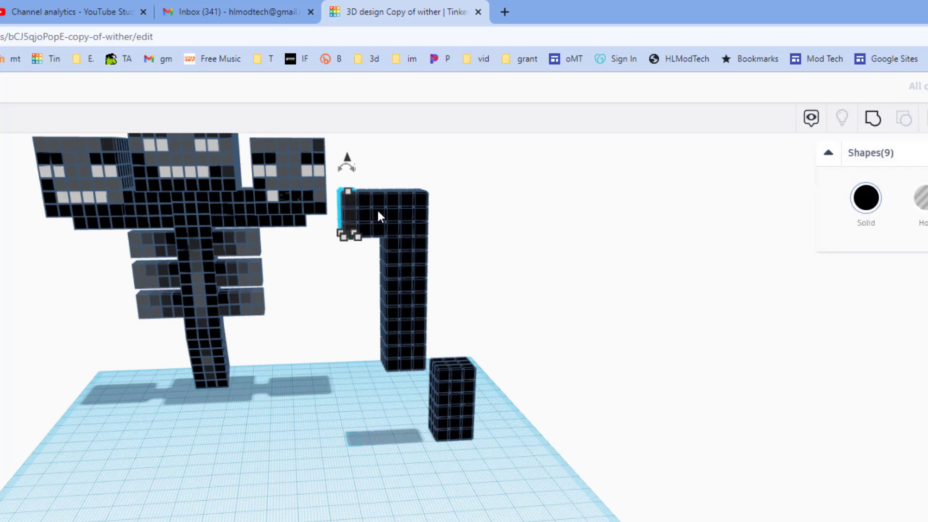
key(Left)
key(Left)
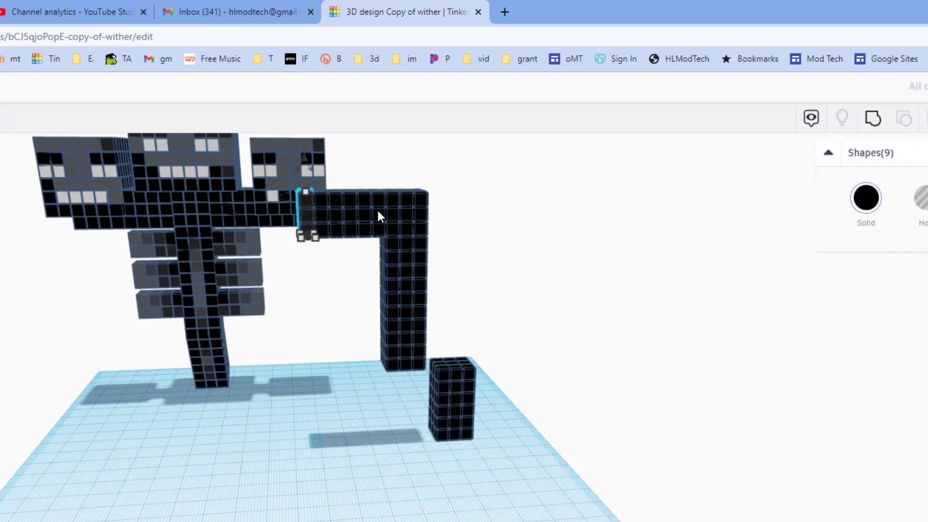
key(Left)
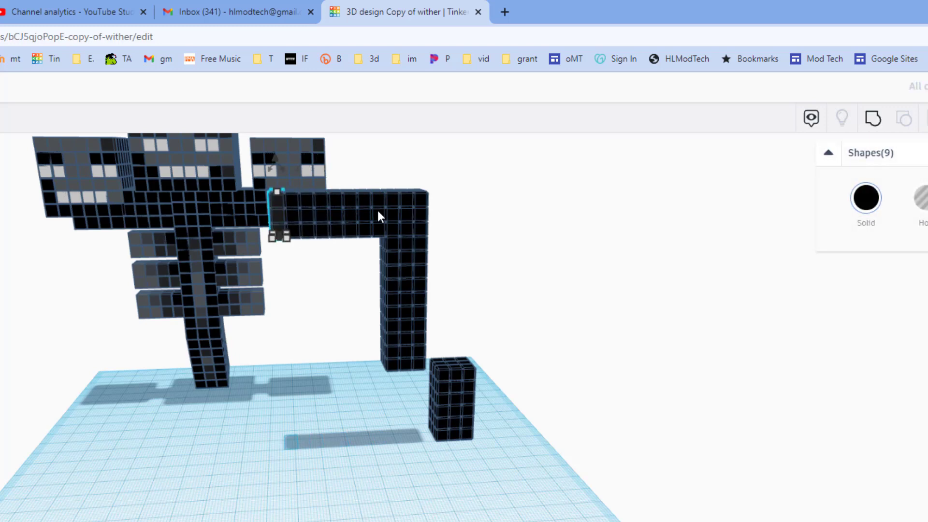
Duplicate the nine-box right side of the column's top three layers eight times rightward in 5 mm increments to form the opposite arm.
right_drag(485, 216, 471, 228)
click(419, 180)
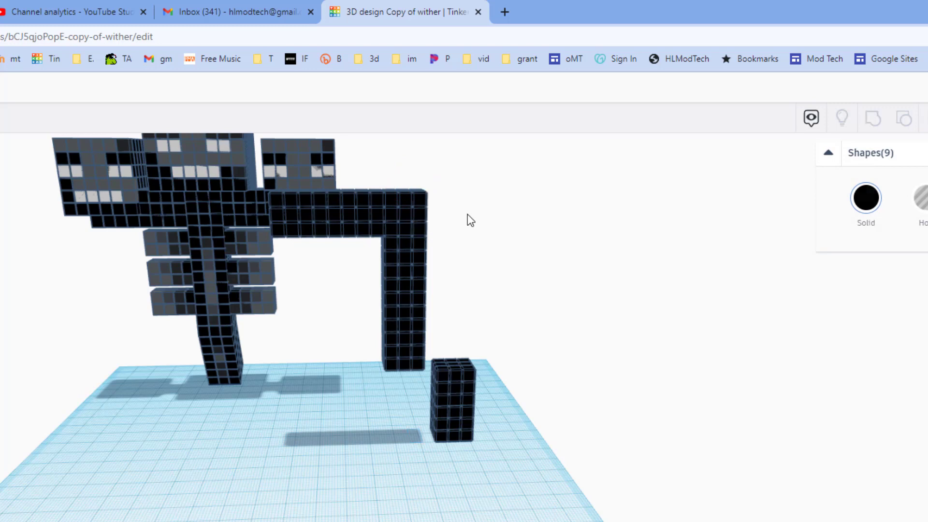
key(Right)
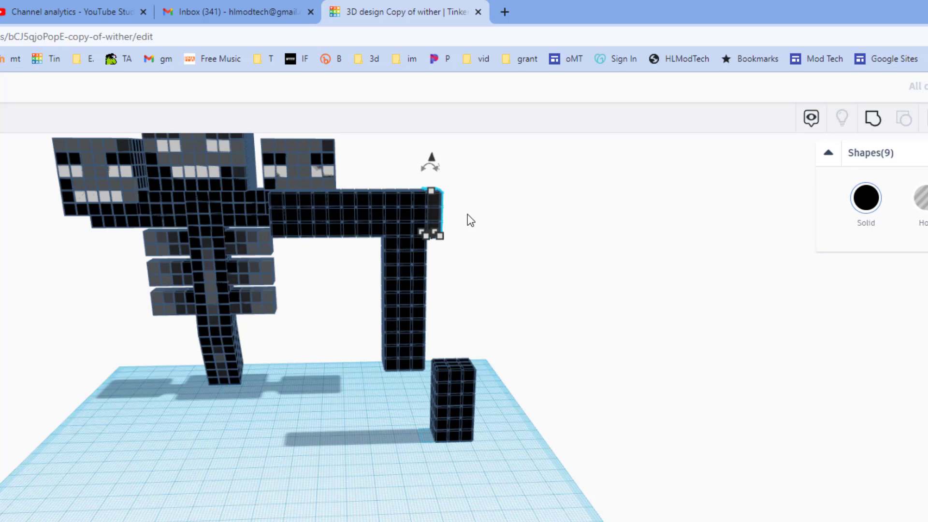
key(Right)
key(Right)
key(Right)
key(Right)
key(Right)
key(Right)
key(Right)
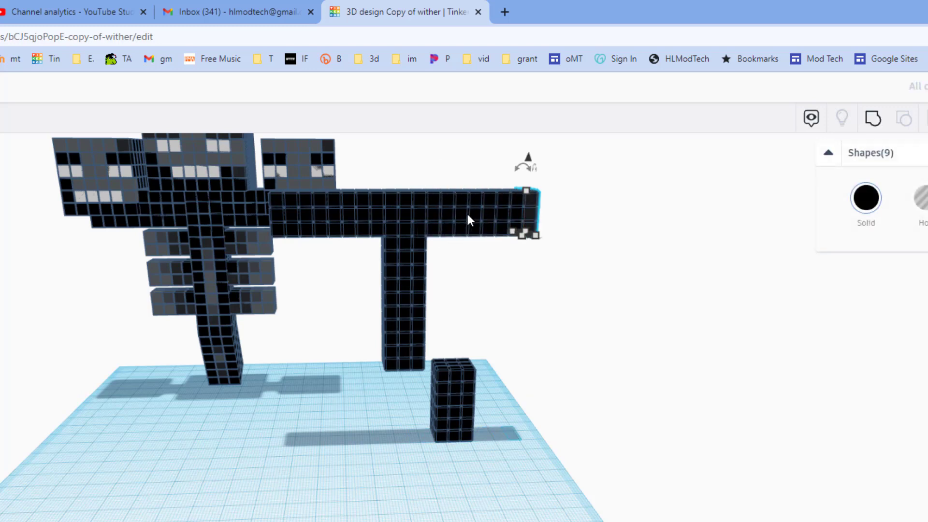
Duplicate the eight boxes in the upper two rows at the left arm's front end and move the copy 5 mm forward.
right_drag(194, 314, 144, 227)
right_drag(280, 321, 78, 248)
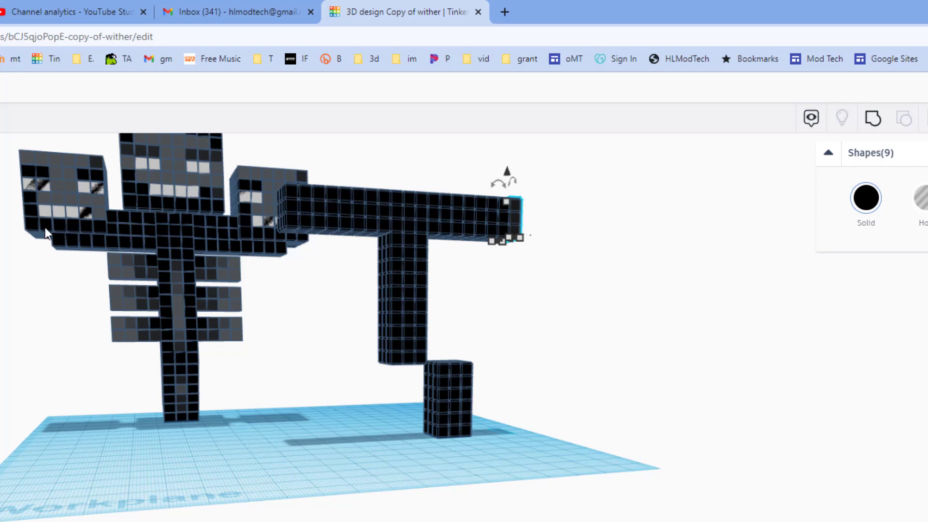
right_drag(16, 266, 58, 240)
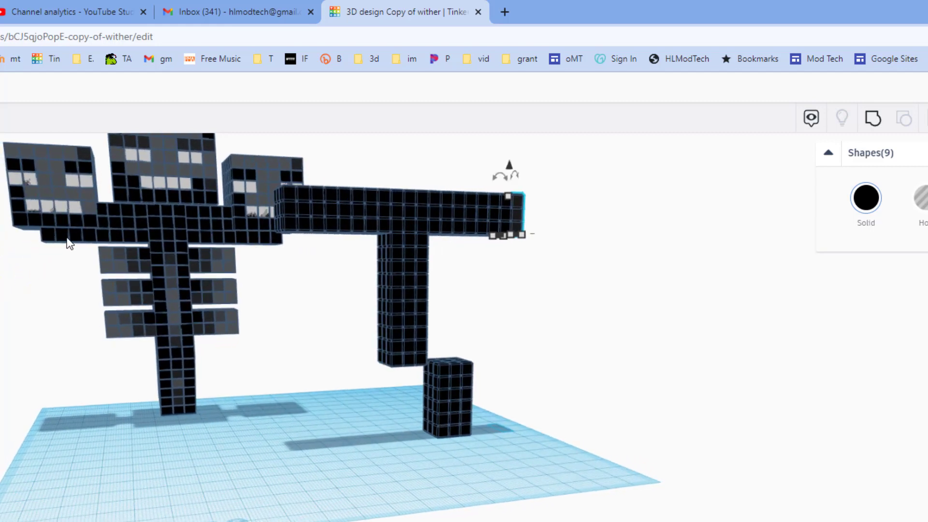
mouse_move(255, 297)
right_down()
mouse_move(303, 335)
mouse_move(286, 356)
mouse_move(310, 233)
right_up()
shift+click(319, 222)
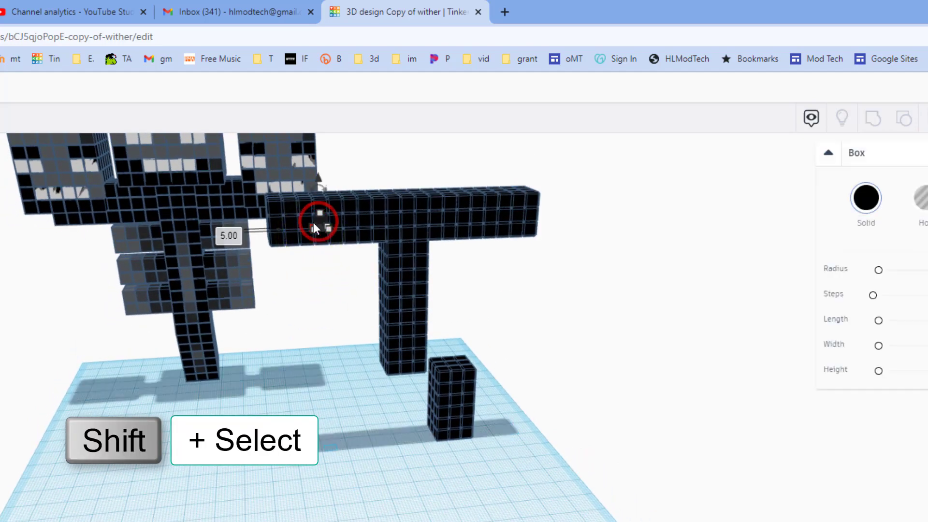
shift+click(301, 225)
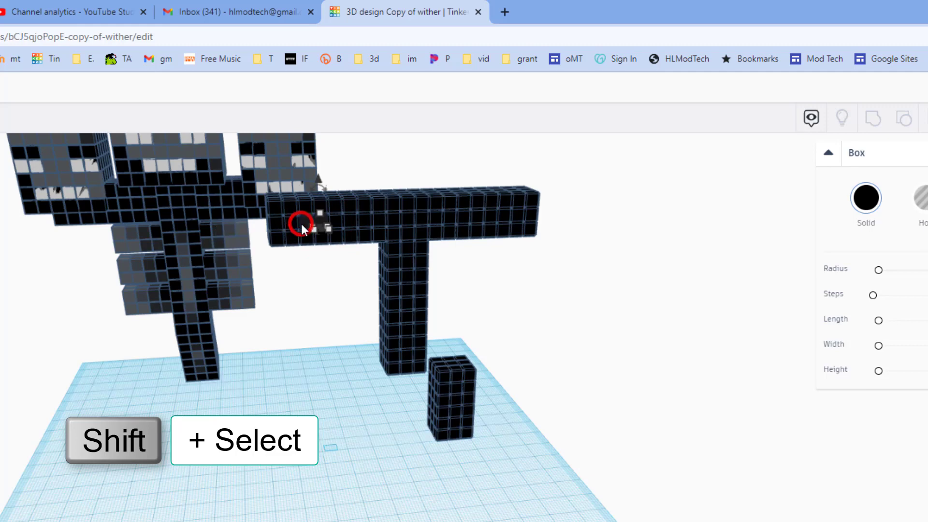
shift+click(292, 222)
shift+click(274, 223)
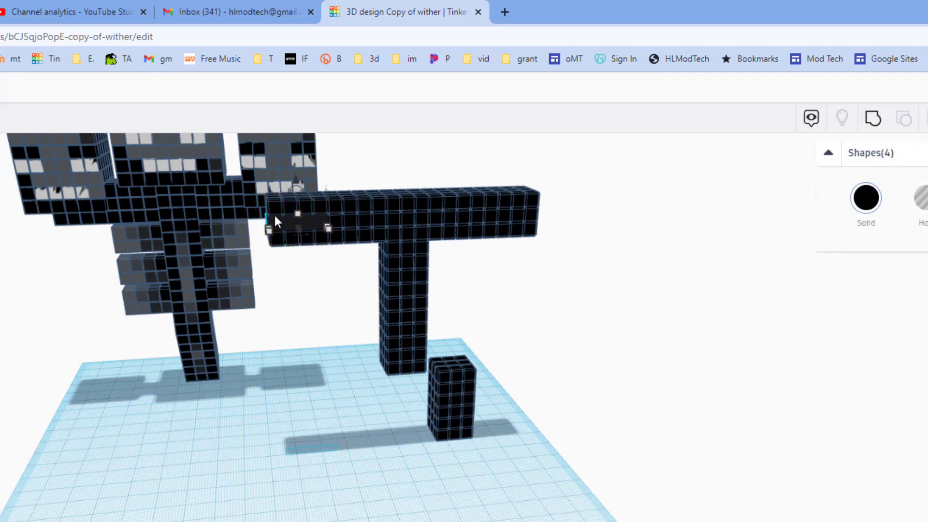
shift+click(276, 205)
shift+click(290, 207)
shift+click(303, 207)
shift+click(320, 207)
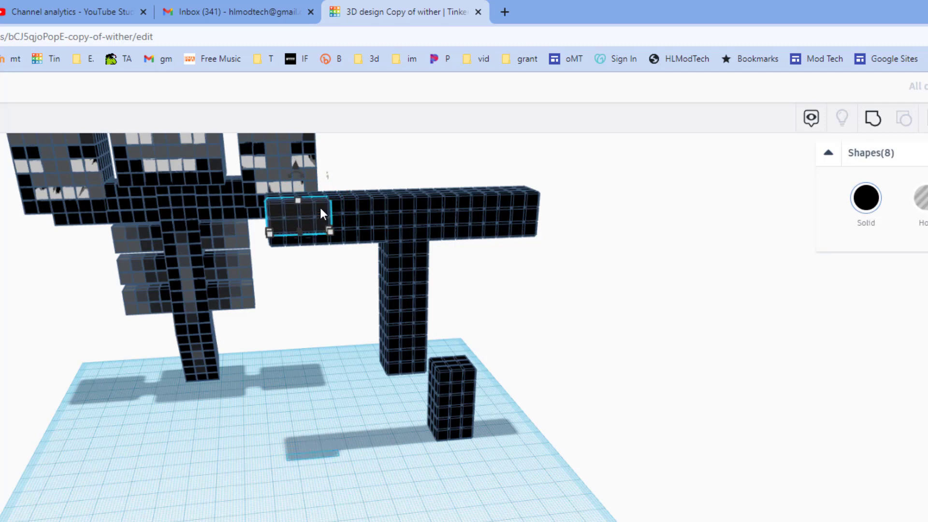
right_drag(128, 238, 288, 274)
click(317, 302)
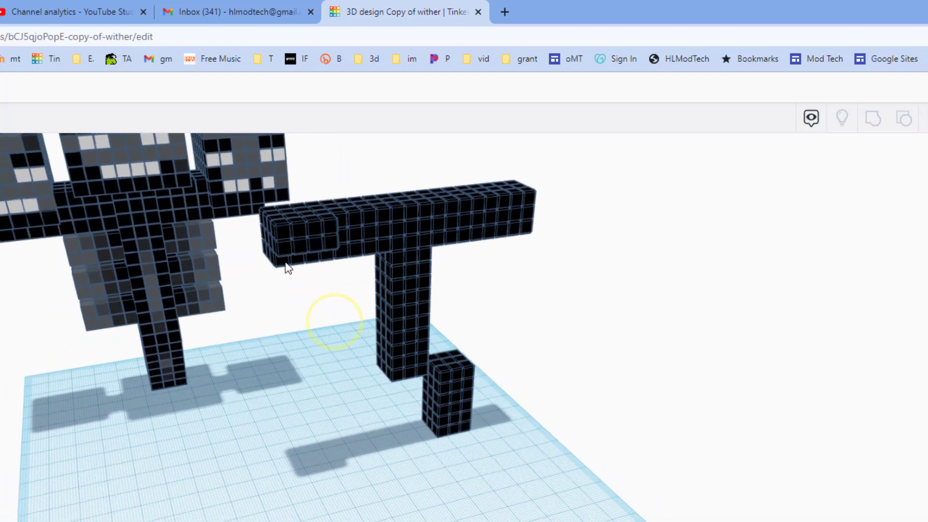
Duplicate the eight boxes in the upper two rows of the left arm's end face twice outward in 5 mm increments.
shift+click(284, 251)
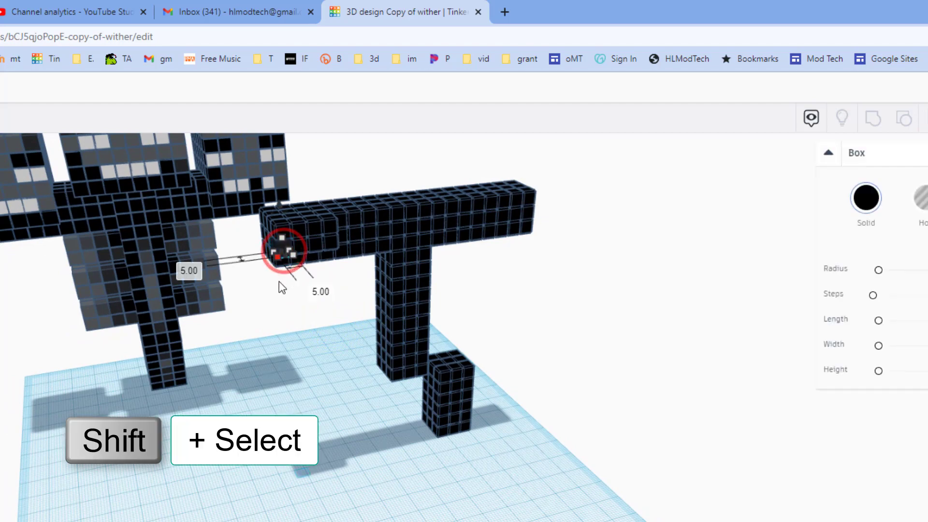
shift+click(280, 225)
right_drag(255, 292, 335, 289)
shift+click(294, 247)
shift+click(295, 230)
shift+click(284, 228)
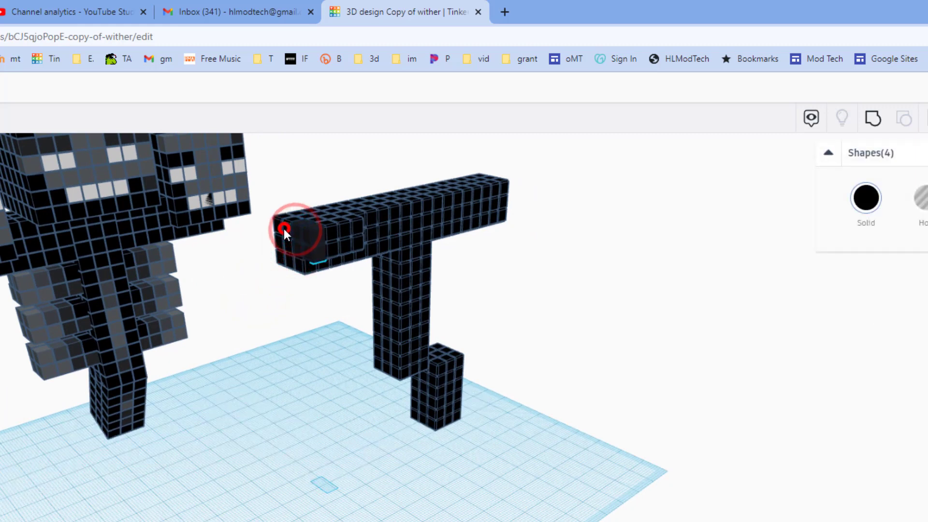
shift+click(275, 223)
shift+click(277, 239)
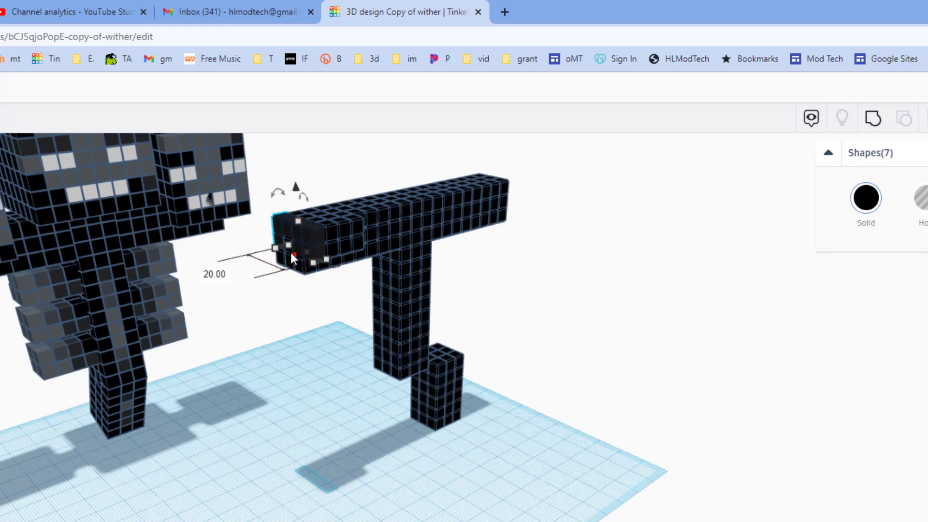
shift+click(288, 241)
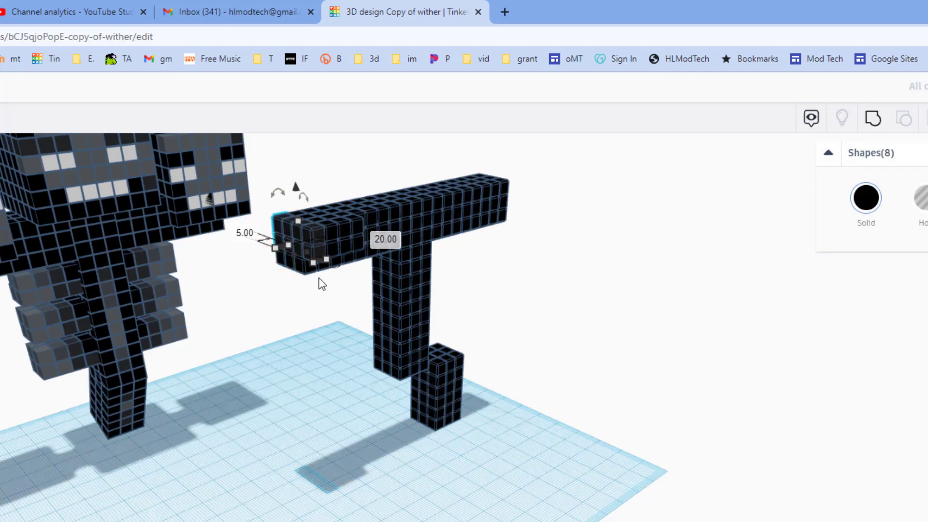
key(Left)
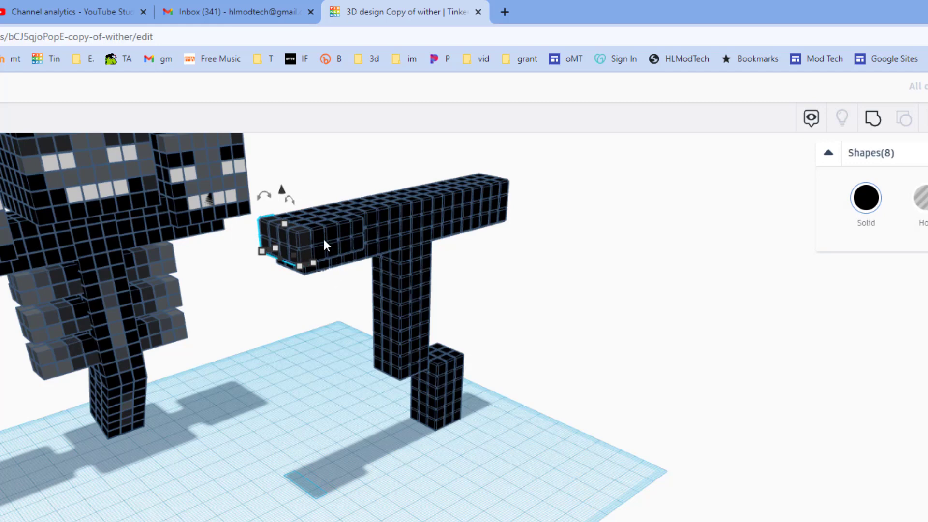
key(Left)
Duplicate the stack of two boxes at the left arm's outer back corner backward twice in 5 mm increments.
right_drag(365, 292, 398, 313)
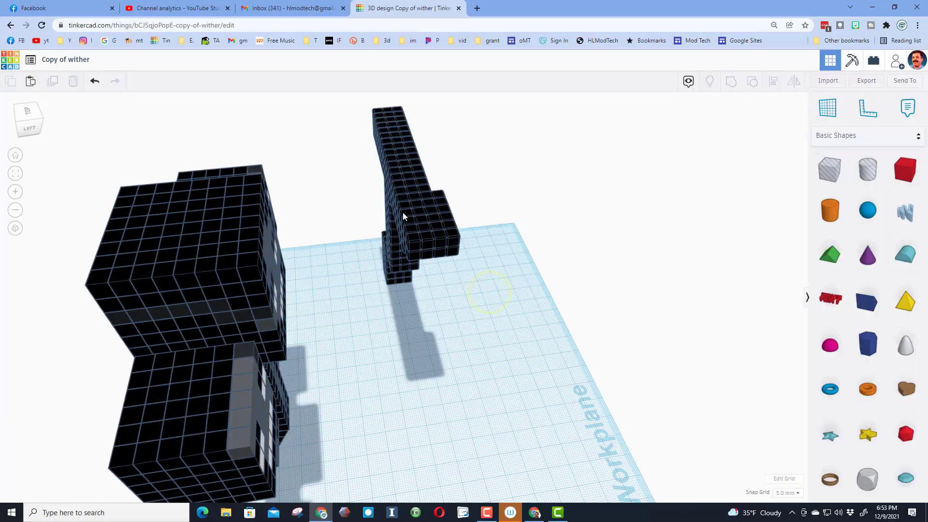
click(413, 245)
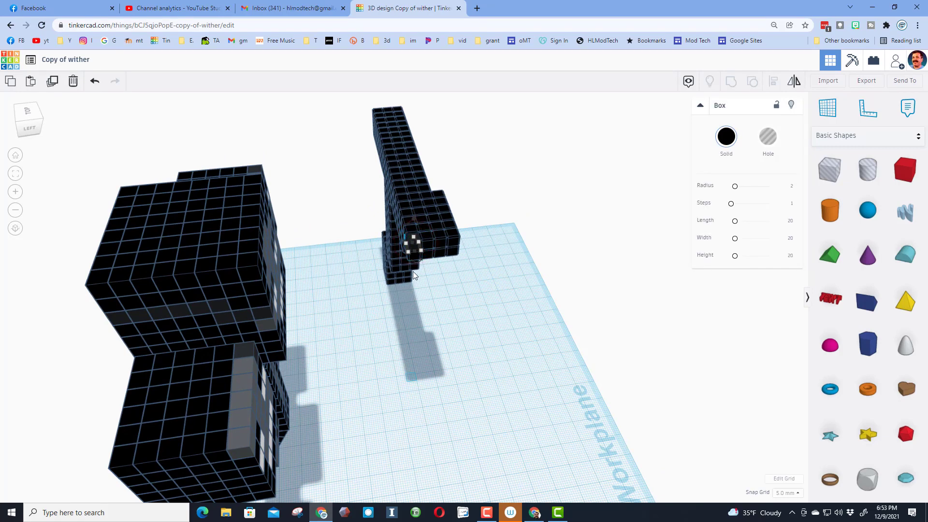
shift+click(409, 259)
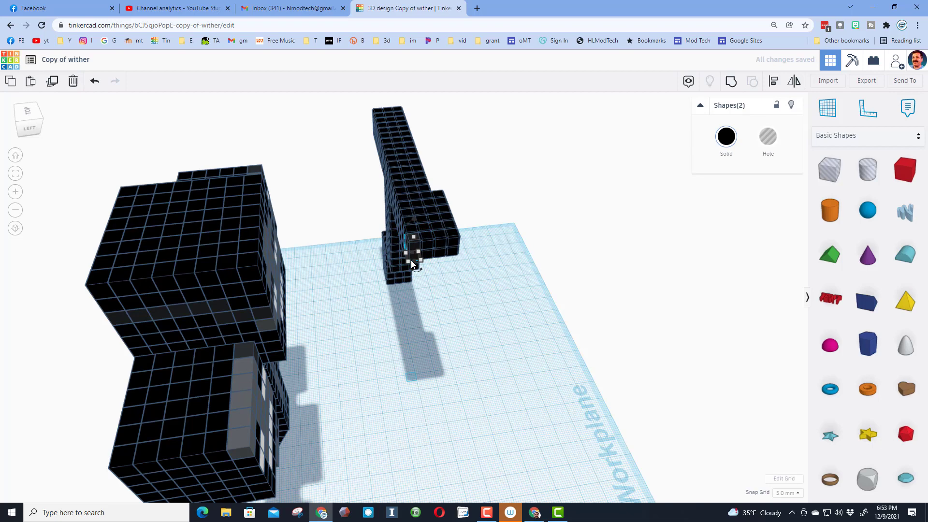
key(Left)
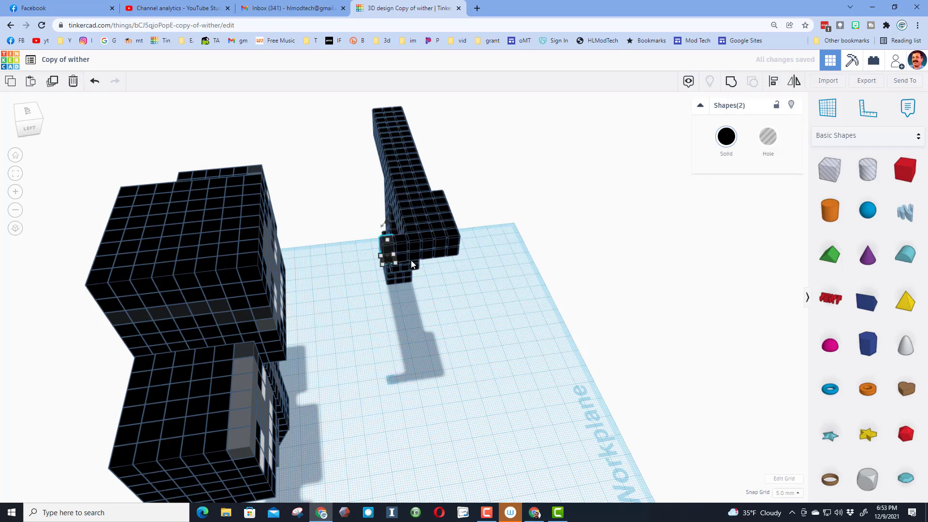
Duplicate the four boxes at the back of the left arm's outer end five times inward in 5 mm increments to complete the head base.
click(421, 294)
right_drag(433, 317, 375, 386)
drag(385, 393, 388, 393)
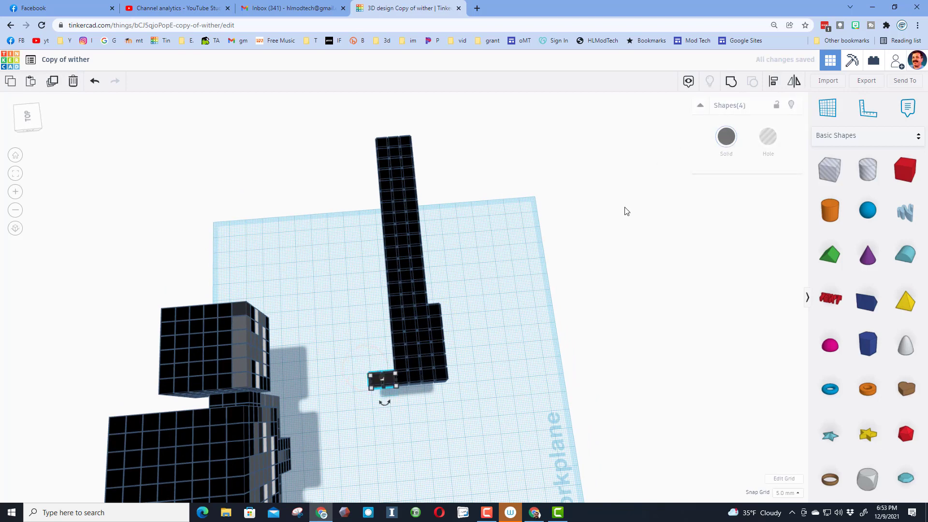
key(Up)
key(Up)
key(Up)
key(Up)
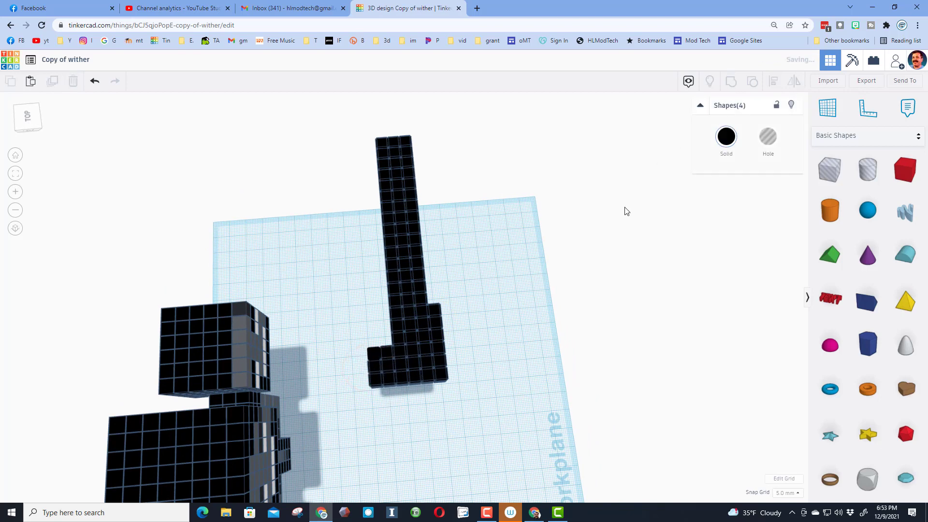
key(Up)
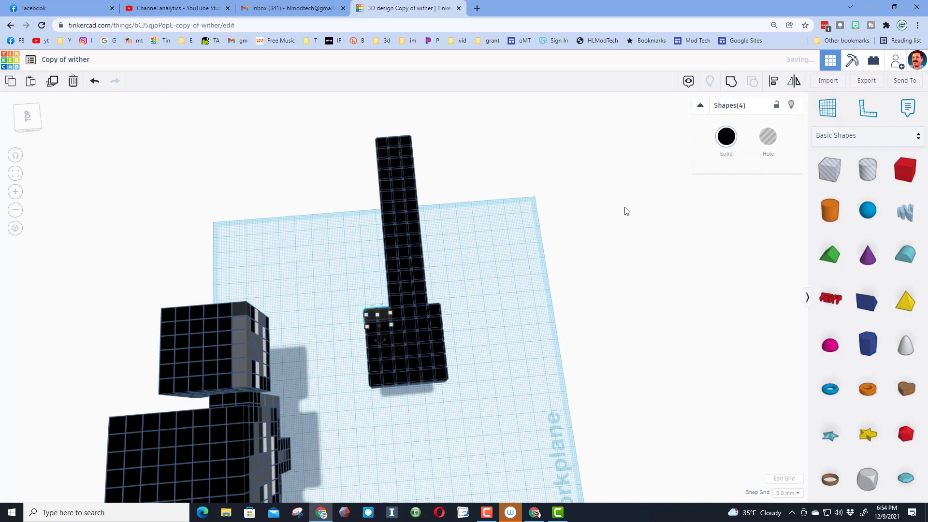
Hide the finished reference wither model, leaving only the new build.
right_drag(534, 252, 532, 203)
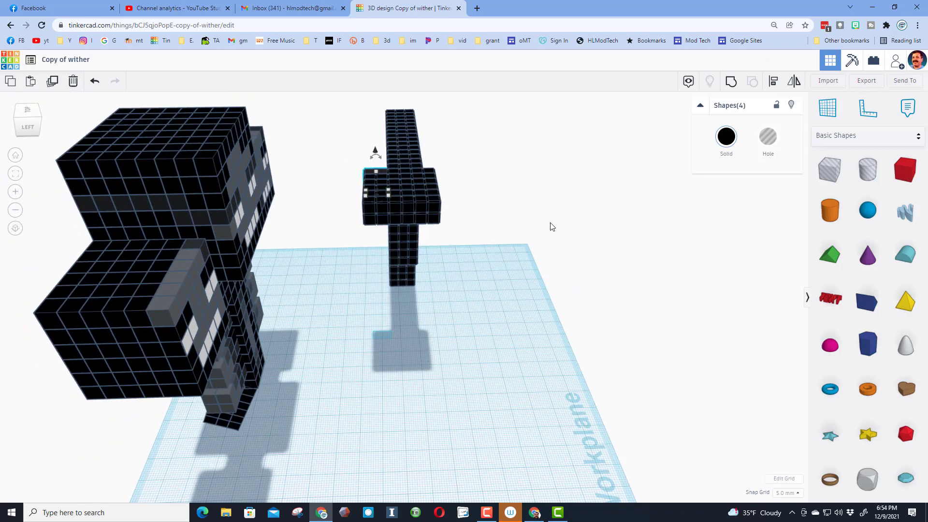
scroll(491, 278, down, 10)
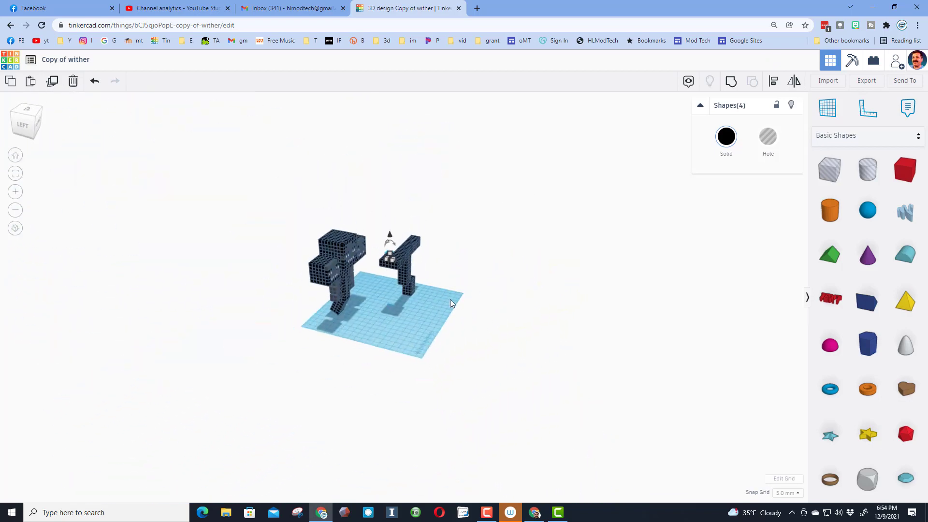
mouse_move(340, 300)
mouse_down()
mouse_move(374, 325)
mouse_move(366, 320)
mouse_up()
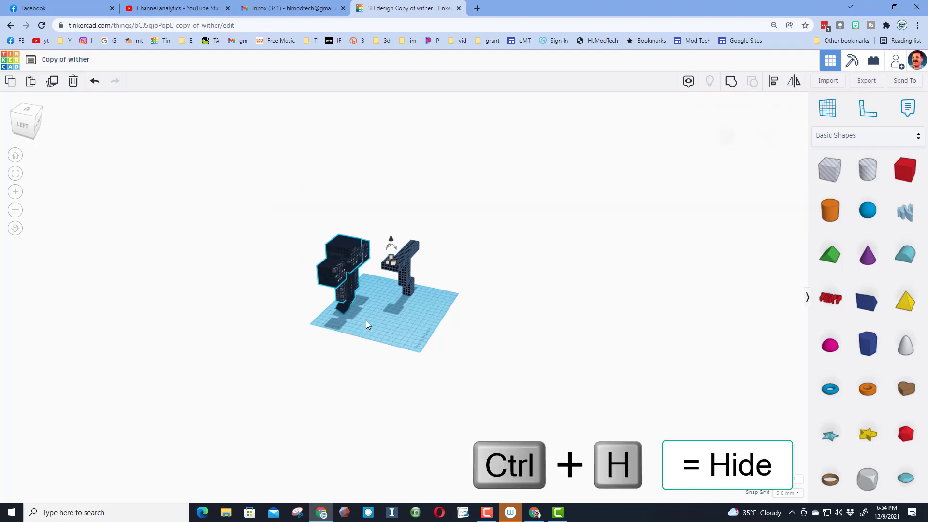
key(ctrl+h)
scroll(387, 271, up, 5)
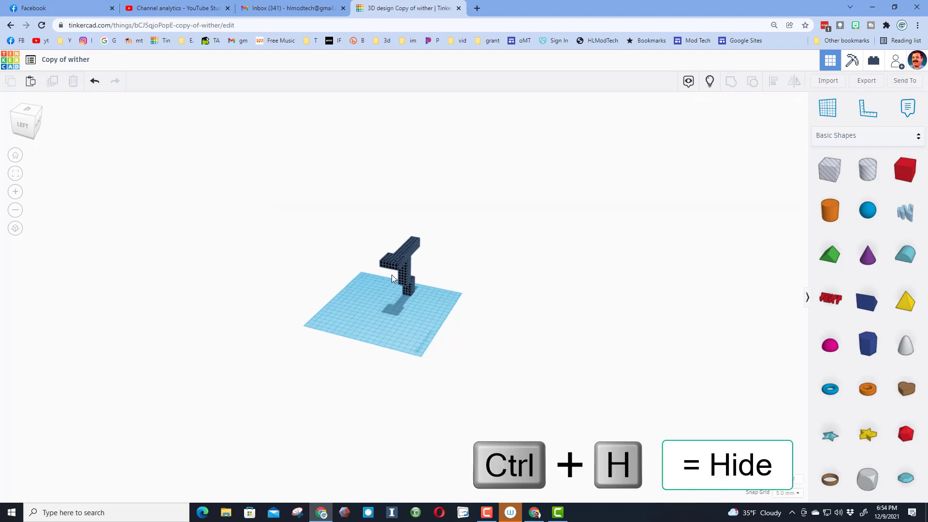
Delete the inner boxes of the side head base's top layer, keeping a rim one box wide around its floor.
mouse_move(408, 286)
right_down()
mouse_move(425, 294)
mouse_move(399, 275)
right_up()
scroll(423, 293, up, 3)
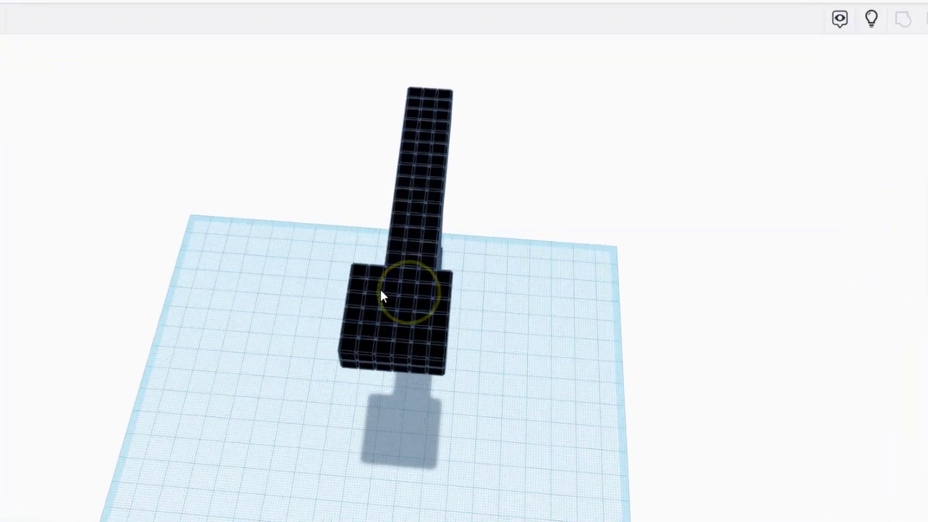
click(381, 292)
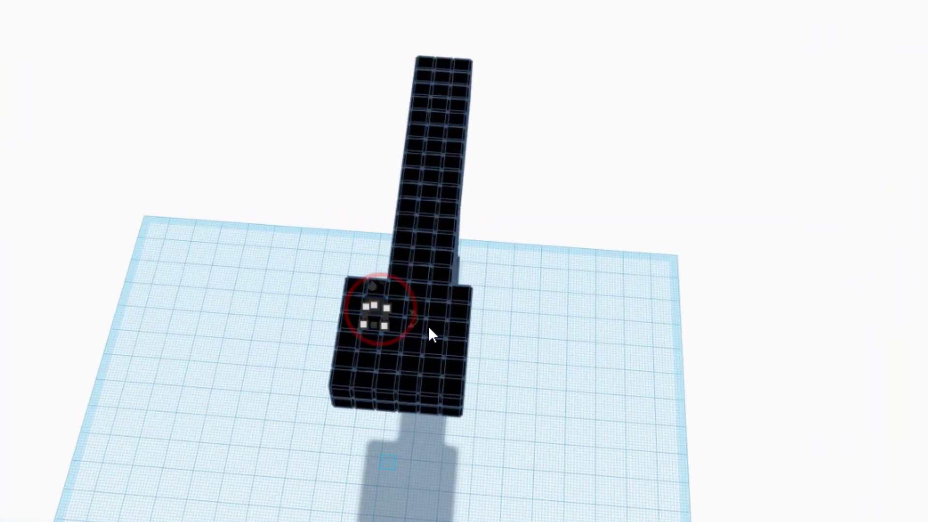
mouse_move(396, 310)
mouse_down()
mouse_move(444, 314)
mouse_move(433, 326)
mouse_move(395, 325)
mouse_up()
click(452, 313)
key(Delete)
click(414, 327)
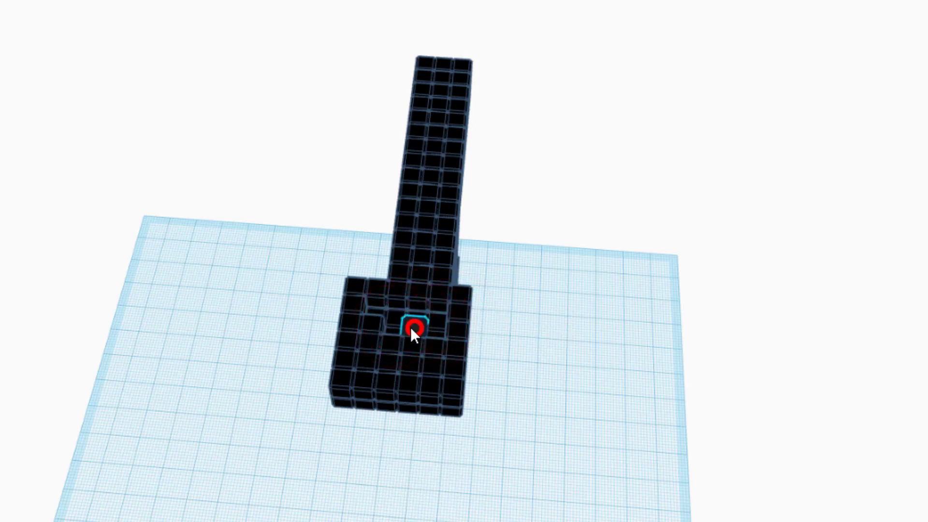
key(Delete)
click(370, 321)
key(Delete)
click(369, 341)
key(Delete)
click(370, 358)
drag(371, 357, 431, 346)
click(431, 345)
key(Delete)
click(430, 359)
key(Delete)
click(414, 362)
key(Delete)
scroll(445, 390, up, 3)
click(437, 370)
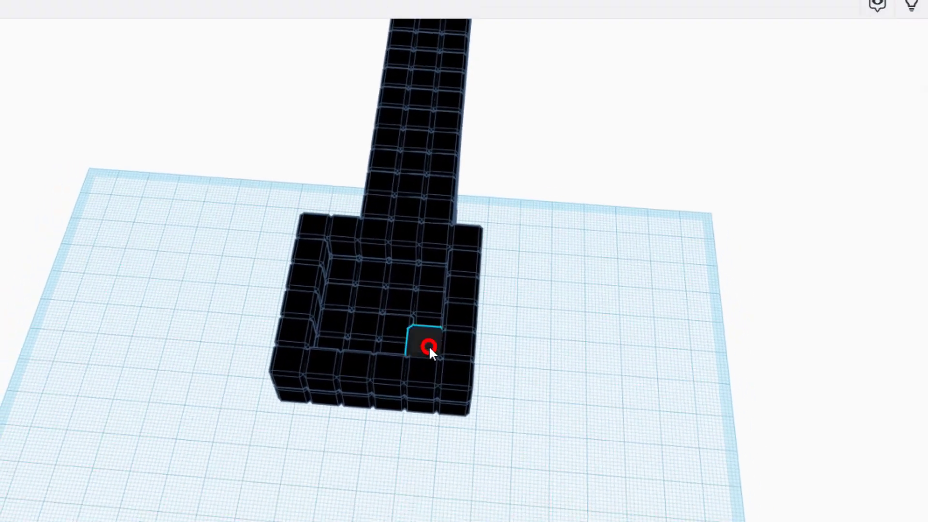
key(Delete)
Duplicate the 20-box rim of the side head repeatedly upward in 5 mm increments to build its walls.
right_drag(439, 373, 609, 343)
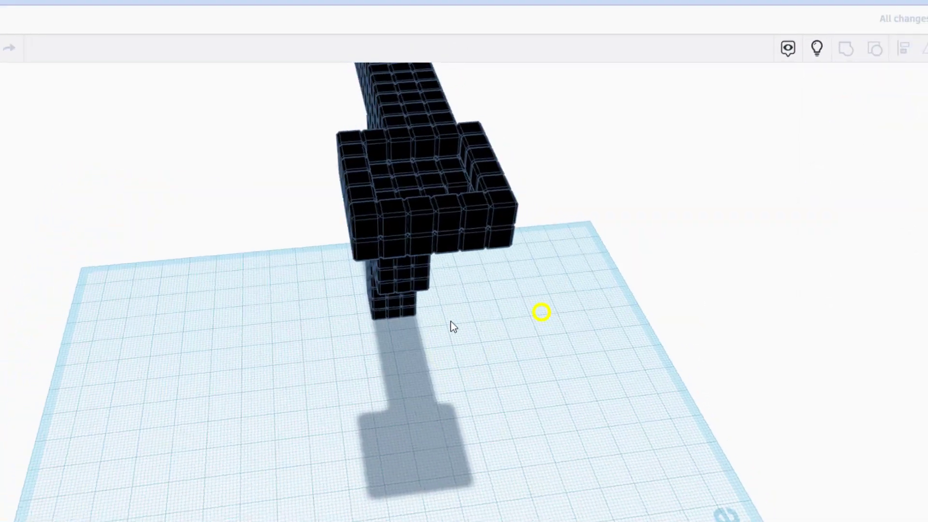
right_drag(450, 321, 271, 191)
drag(241, 99, 332, 121)
right_drag(558, 80, 566, 145)
key(ctrl+d)
key(ctrl+Up)
key(ctrl+Up)
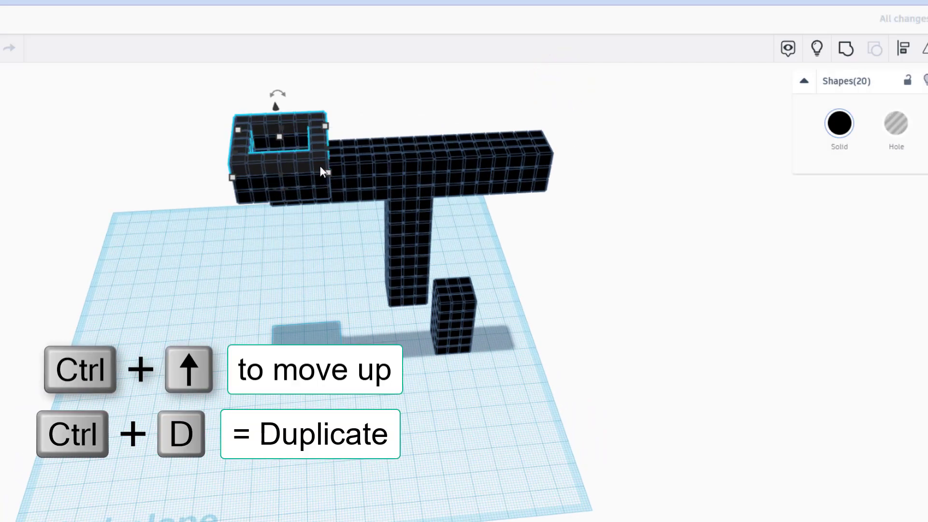
key(ctrl+Up)
key(ctrl+Up)
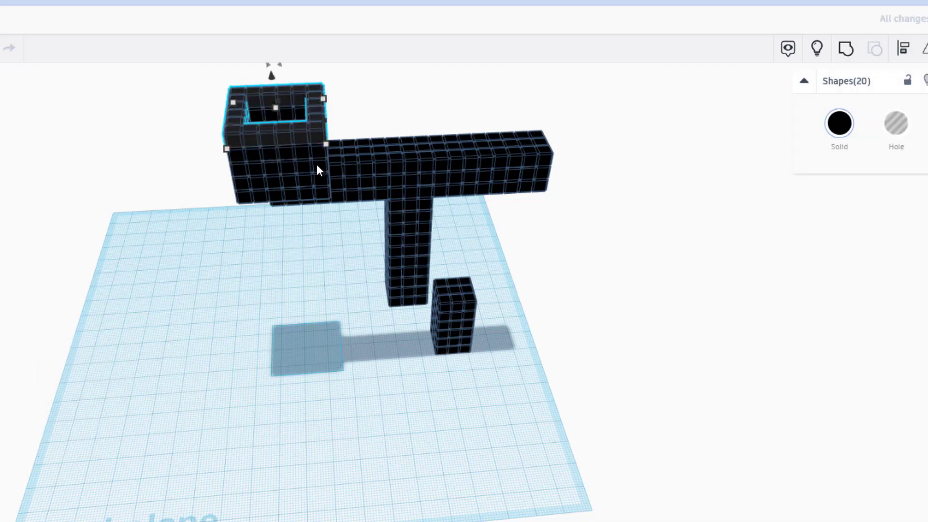
key(ctrl+Up)
Duplicate the middle four boxes of one upper edge of the side head four times across the opening in 5 mm increments, closing its top.
right_drag(340, 106, 420, 108)
click(418, 101)
click(278, 190)
click(276, 195)
shift+click(291, 182)
shift+click(305, 173)
shift+click(320, 167)
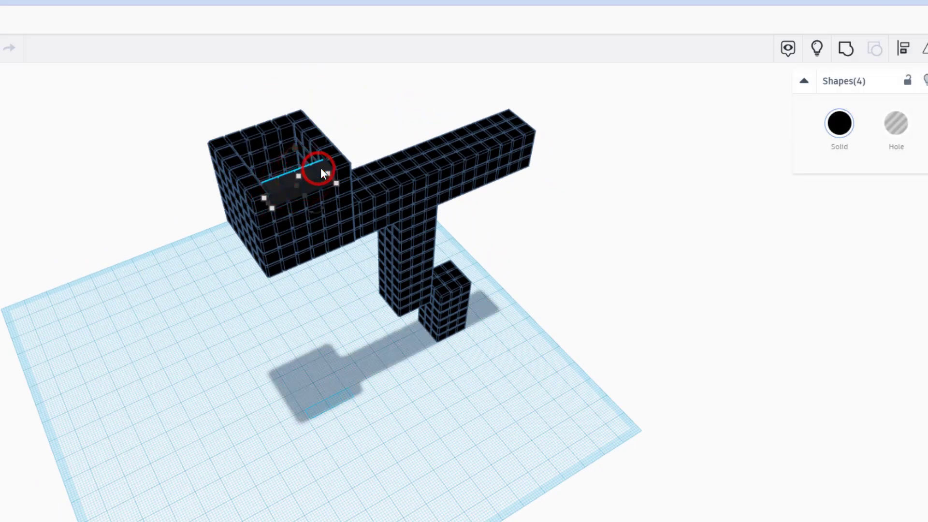
key(Up)
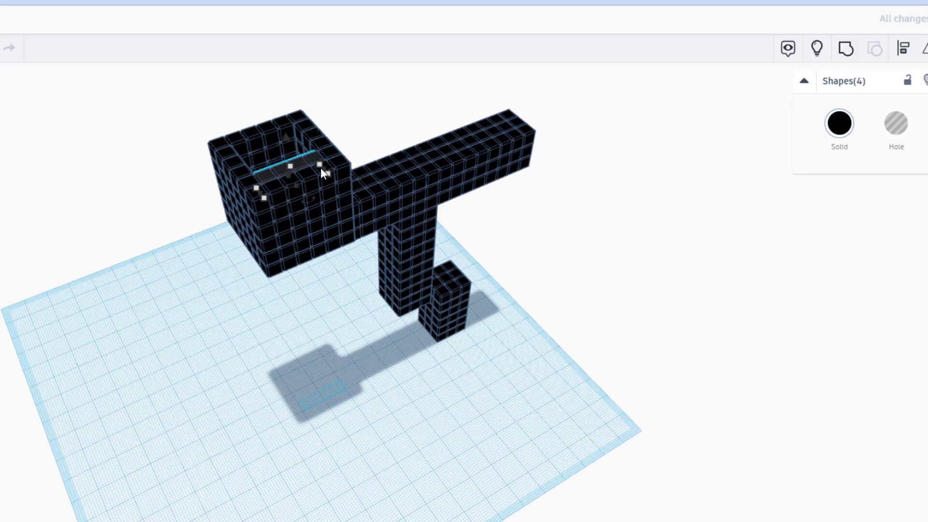
key(Up)
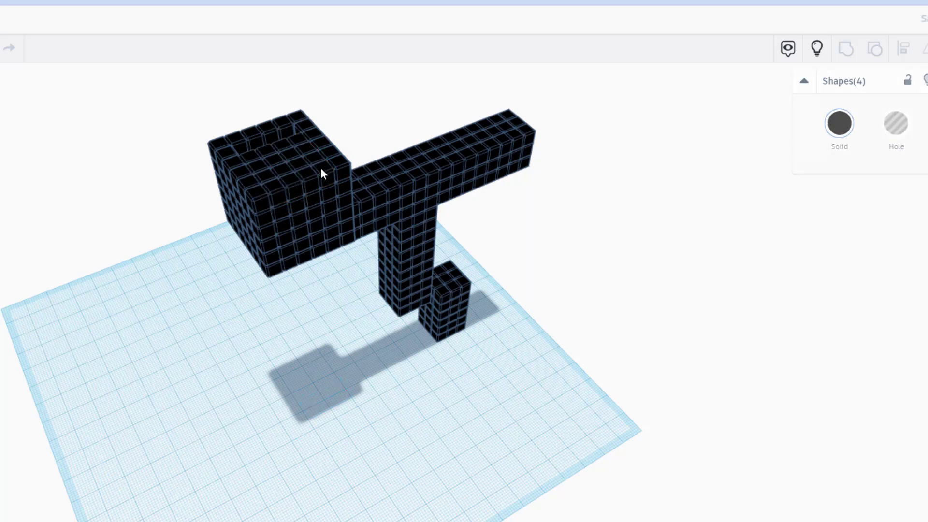
key(Up)
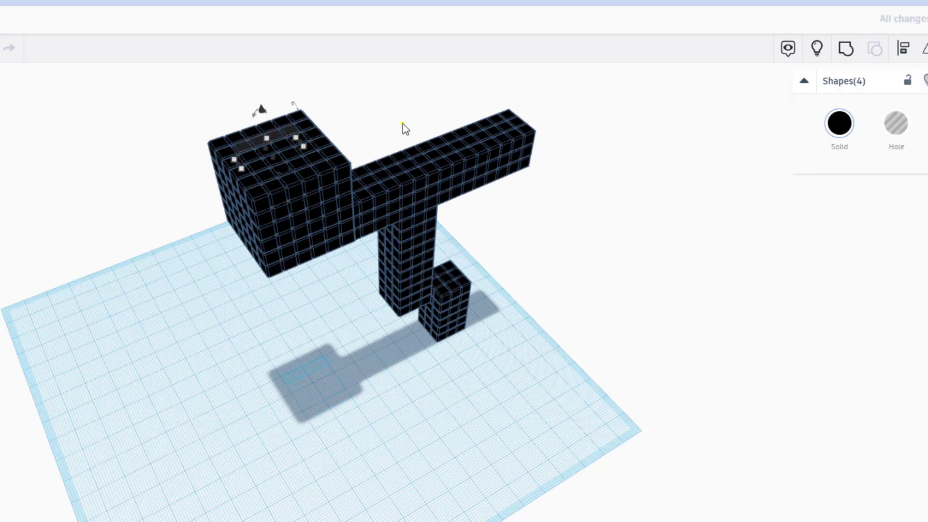
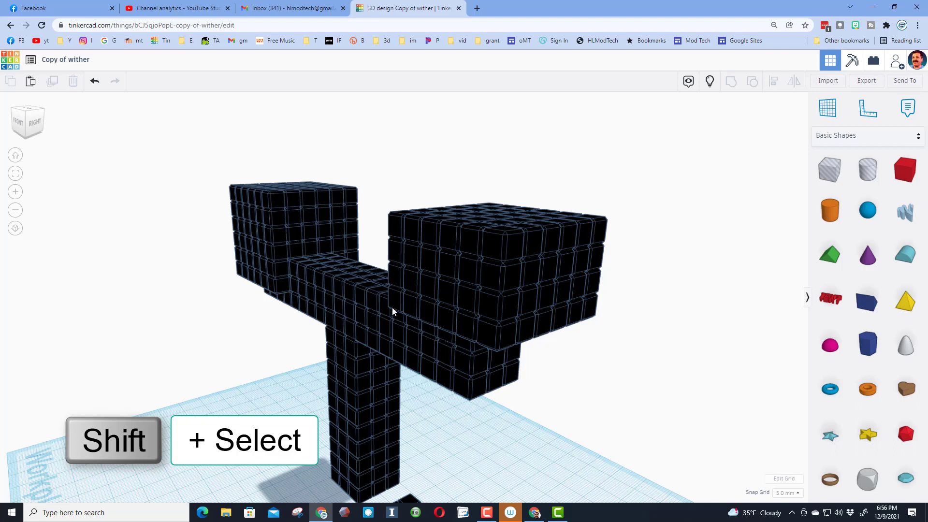
Duplicate the six bottom boxes of the right side head's front face twice downward in 5 mm increments.
shift+click(392, 307)
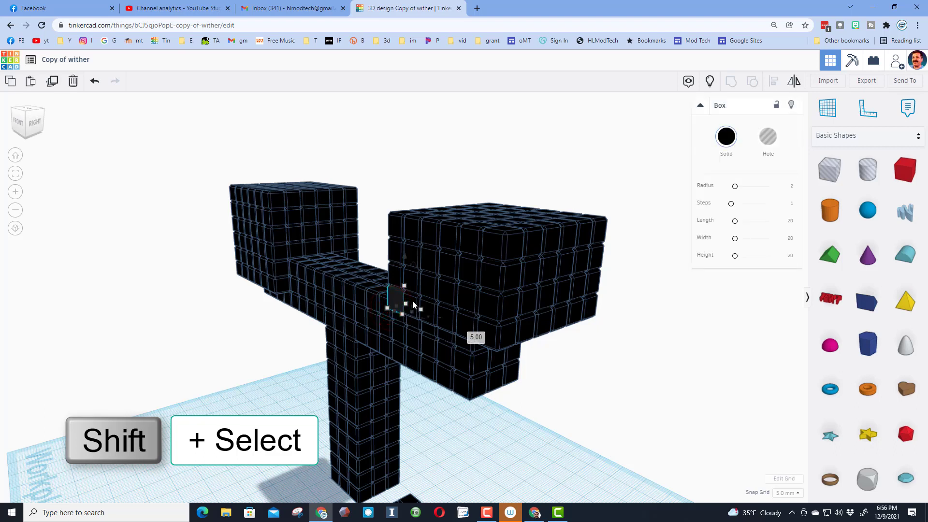
shift+click(413, 302)
shift+click(429, 306)
shift+click(447, 311)
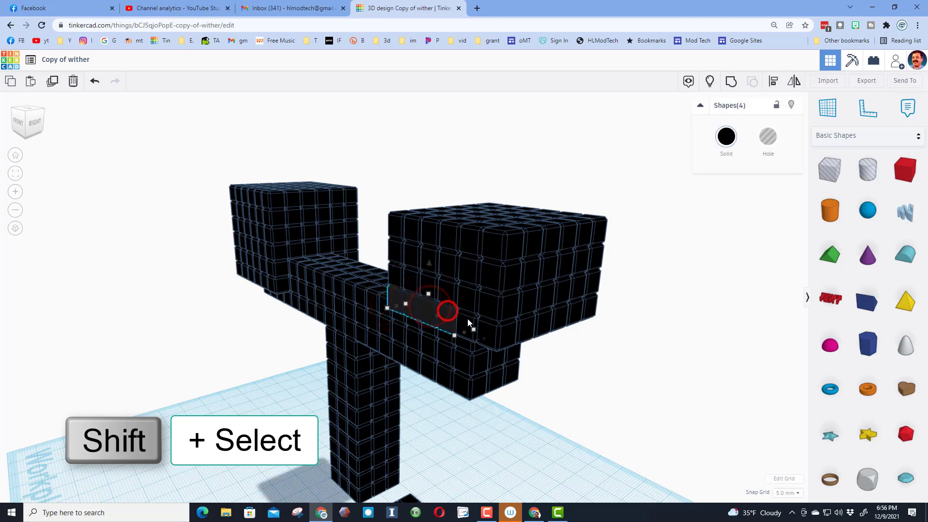
shift+click(468, 320)
shift+click(486, 324)
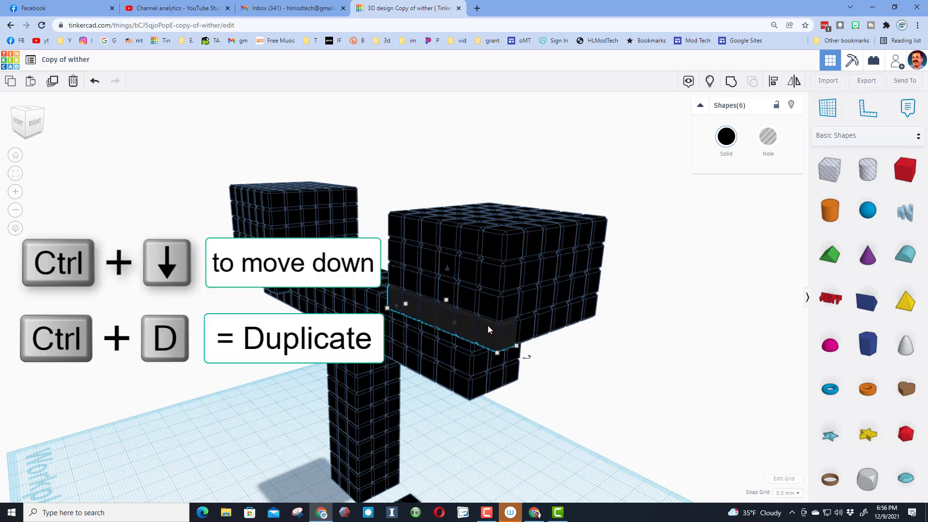
key(ctrl+d)
key(ctrl+Down)
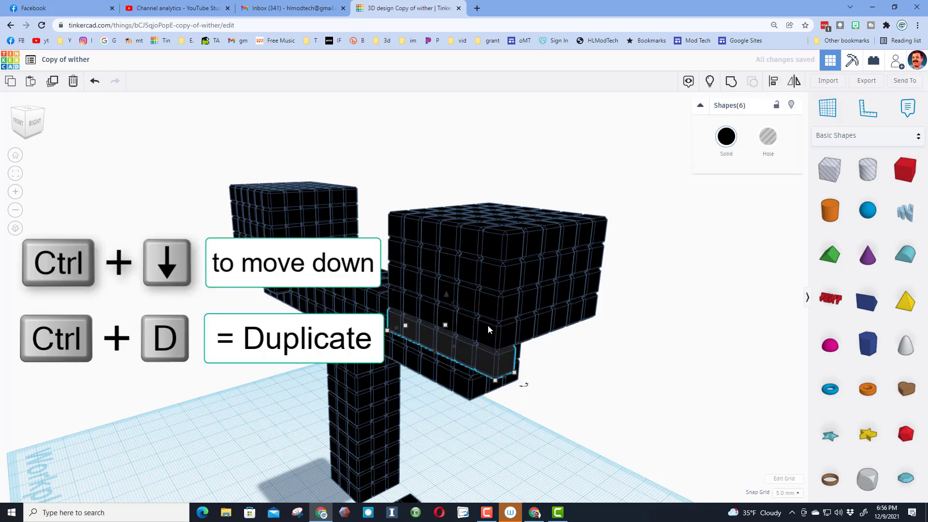
key(ctrl+Down)
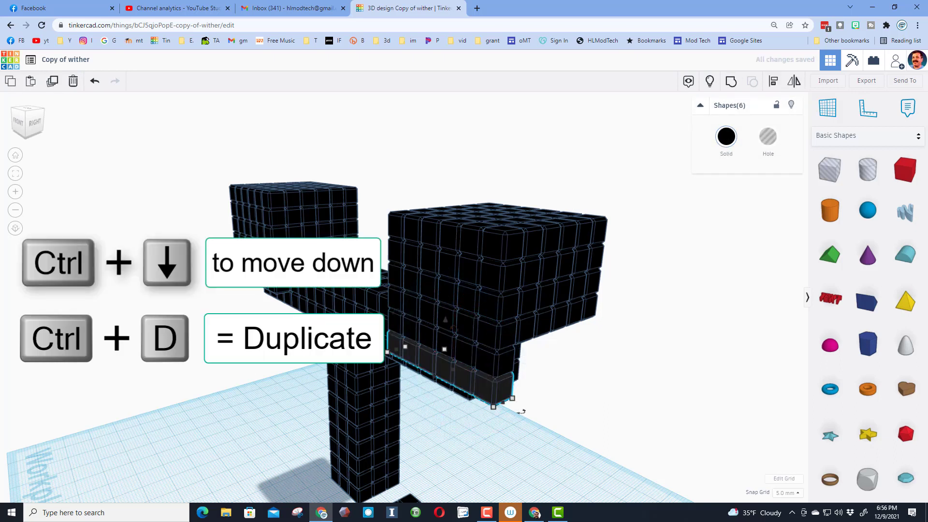
Duplicate the two outermost boxes of the side head's new bottom row backward in 5 mm increments to its rear edge.
right_drag(521, 411, 232, 355)
click(288, 352)
shift+click(305, 349)
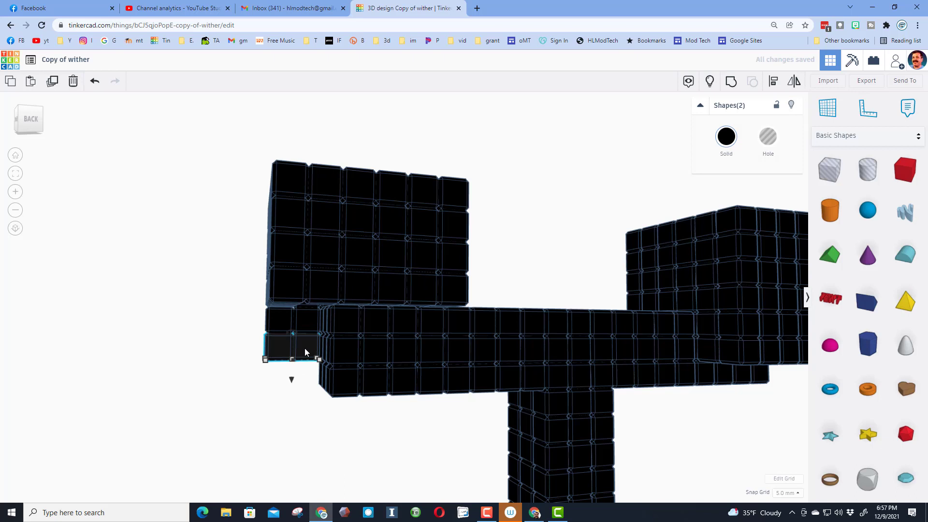
key(Up)
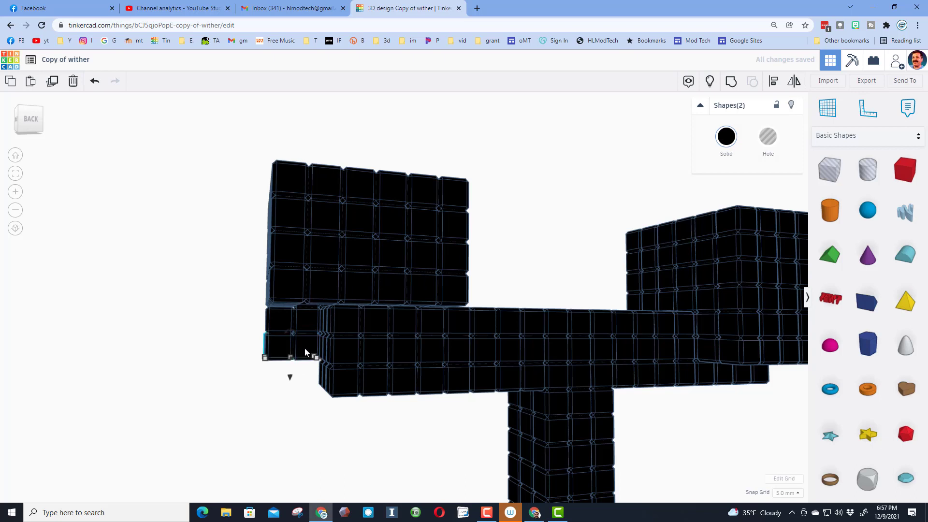
key(Down)
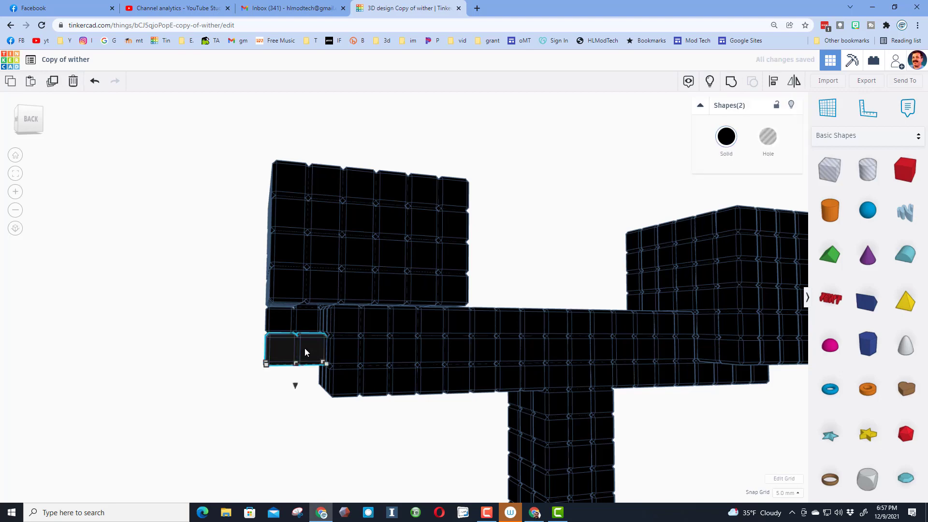
key(Down)
key(Down)
right_drag(249, 352, 292, 357)
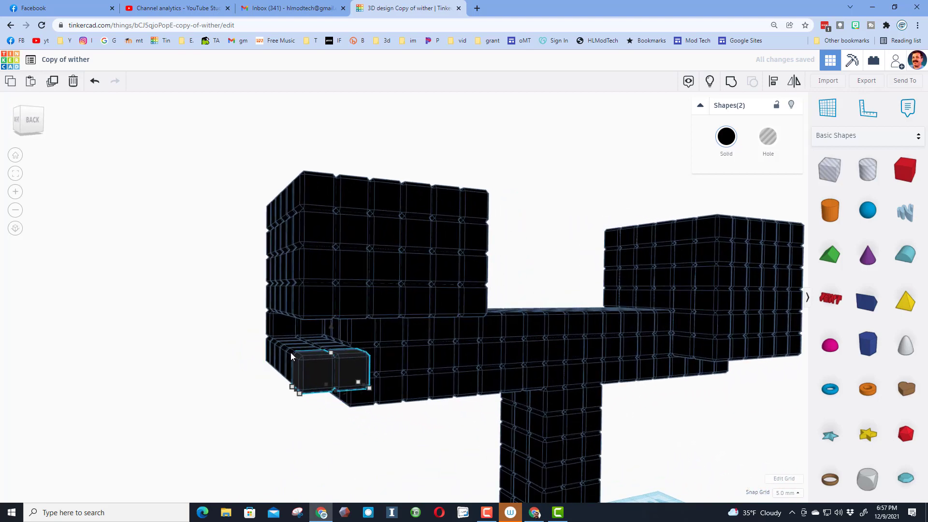
Duplicate the outermost box of the row above backward in 5 mm increments, filling the side head's outer wall to the rear edge.
click(278, 324)
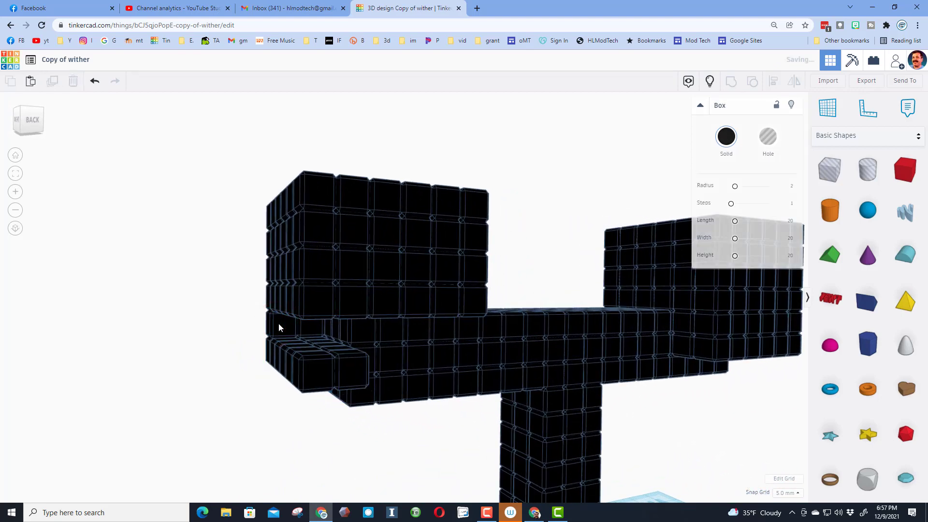
key(Right)
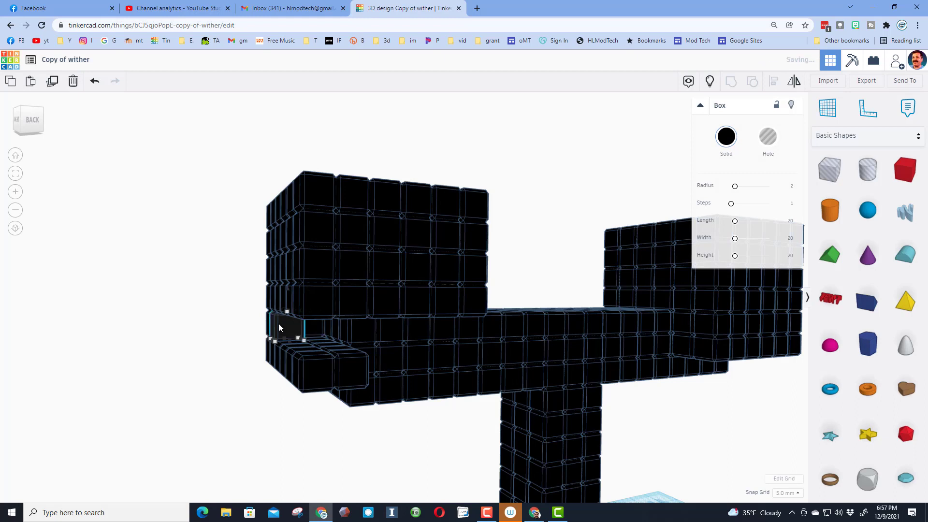
key(Right)
key(Right)
key(Right)
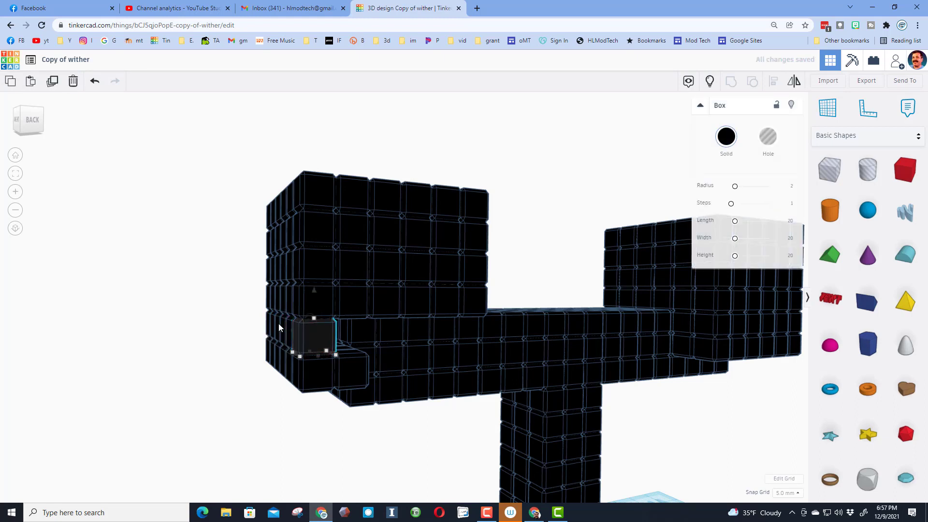
Duplicate the rear corner box of the upper added row five times across the side head's back face in 5 mm increments.
right_drag(352, 344, 277, 368)
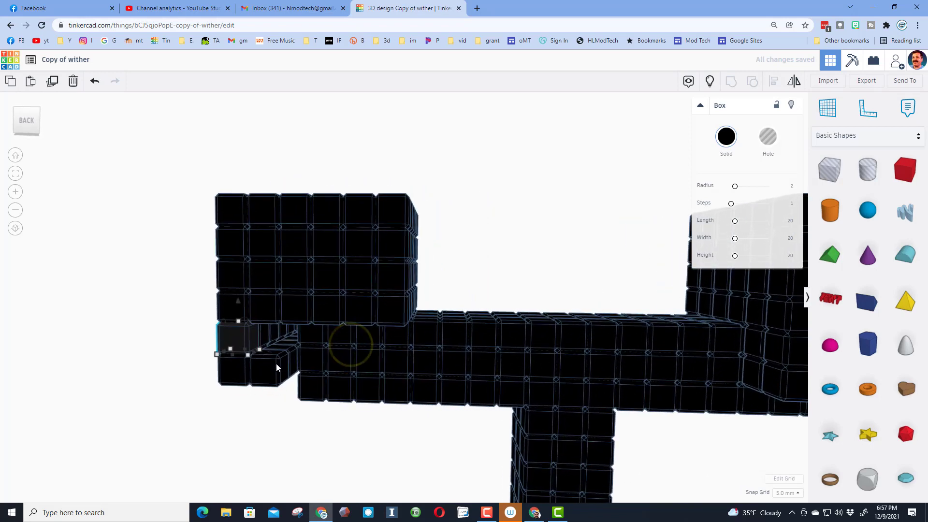
drag(237, 337, 257, 358)
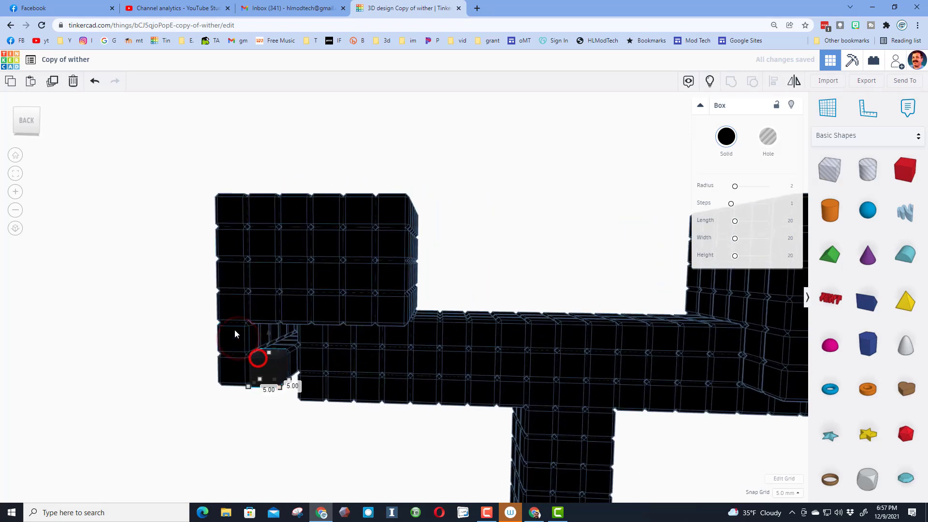
key(ctrl+z)
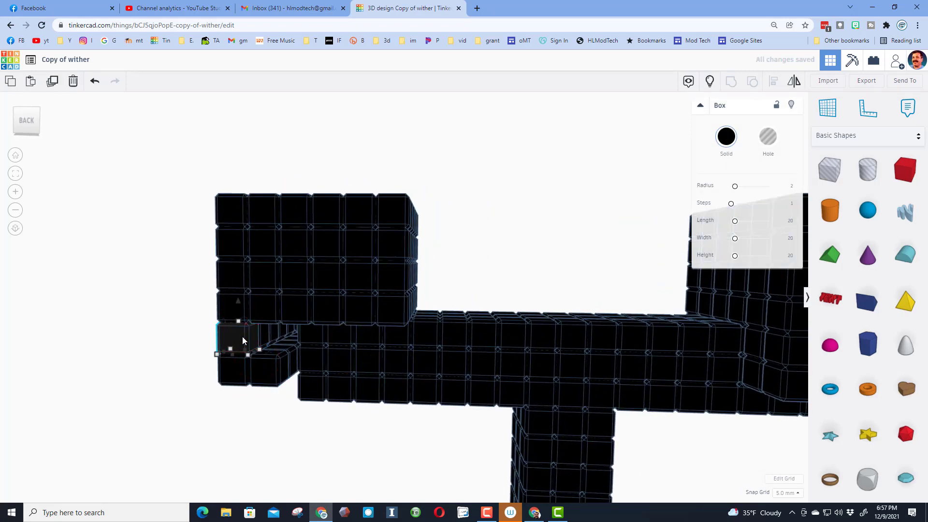
key(Right)
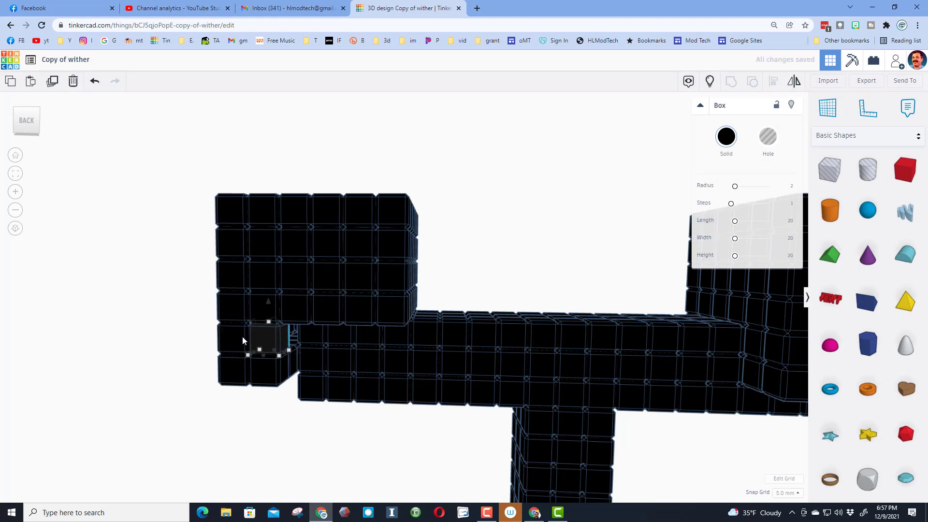
key(Right)
key(Right)
key(Right)
key(Right)
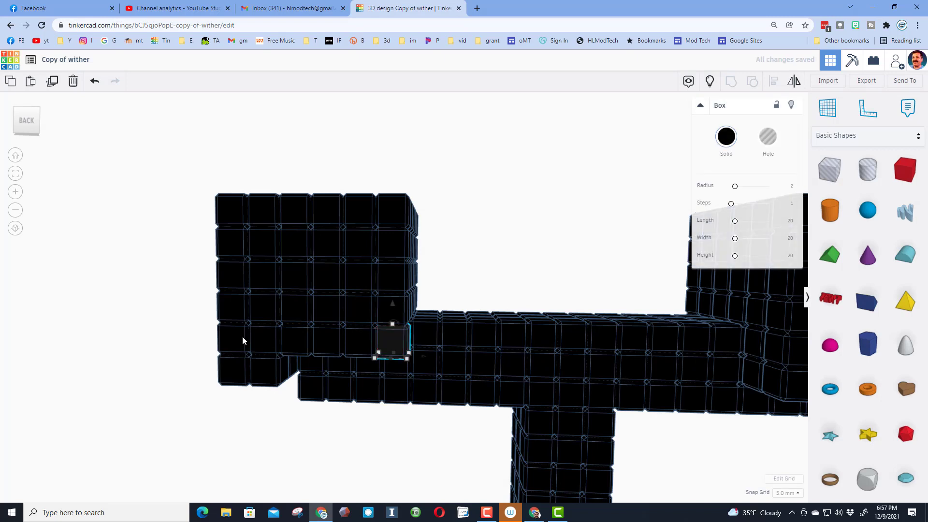
Duplicate the second box of the bottom row four times across the side head's back face in 5 mm increments.
click(271, 376)
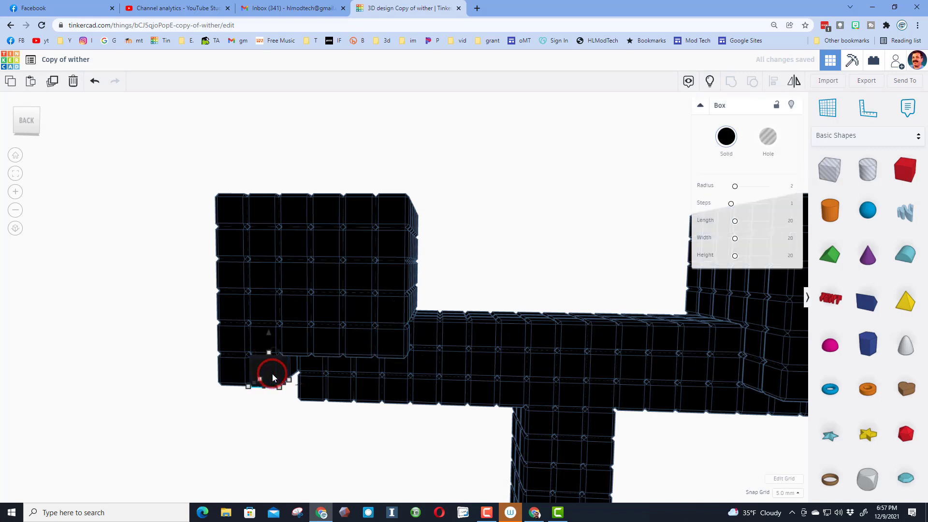
key(Right)
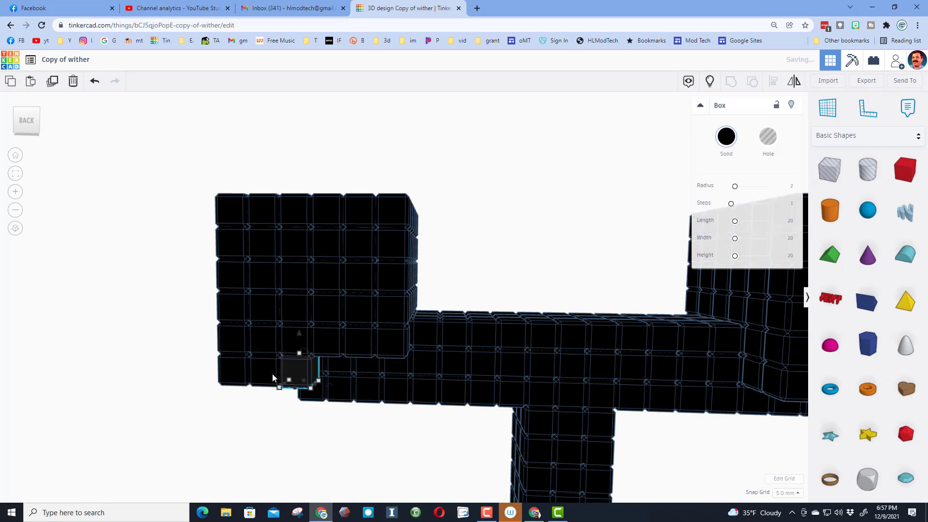
key(Right)
key(Right)
key(Right)
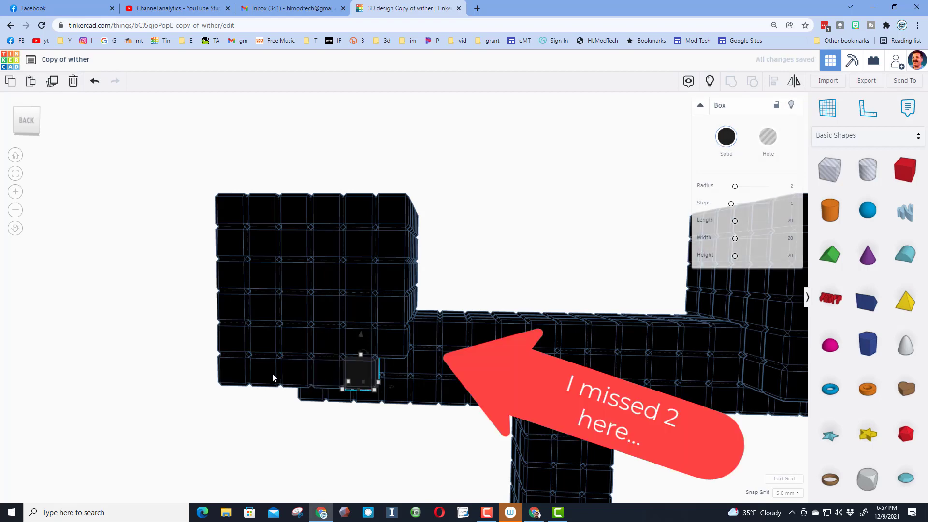
Show the hidden reference wither model again beside the new build to compare them.
scroll(272, 374, down, 5)
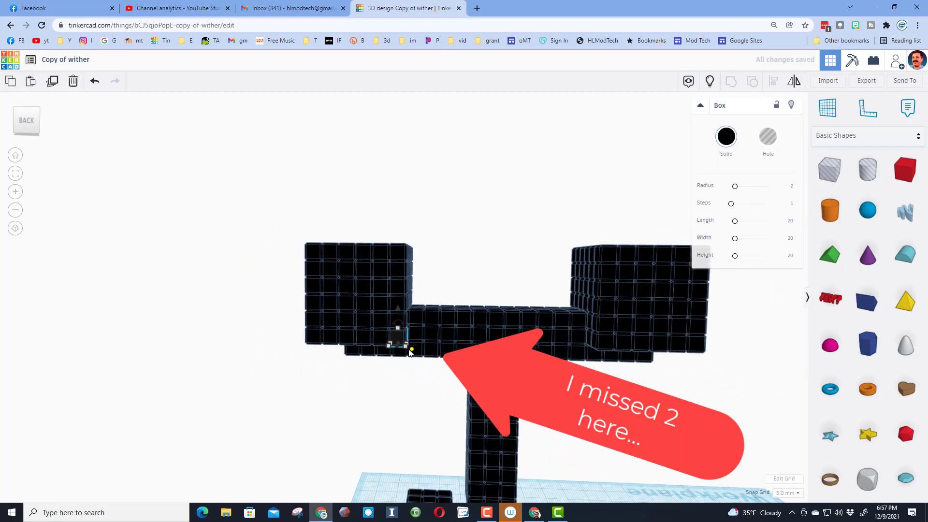
right_drag(412, 349, 368, 354)
right_drag(664, 420, 358, 424)
scroll(358, 425, down, 3)
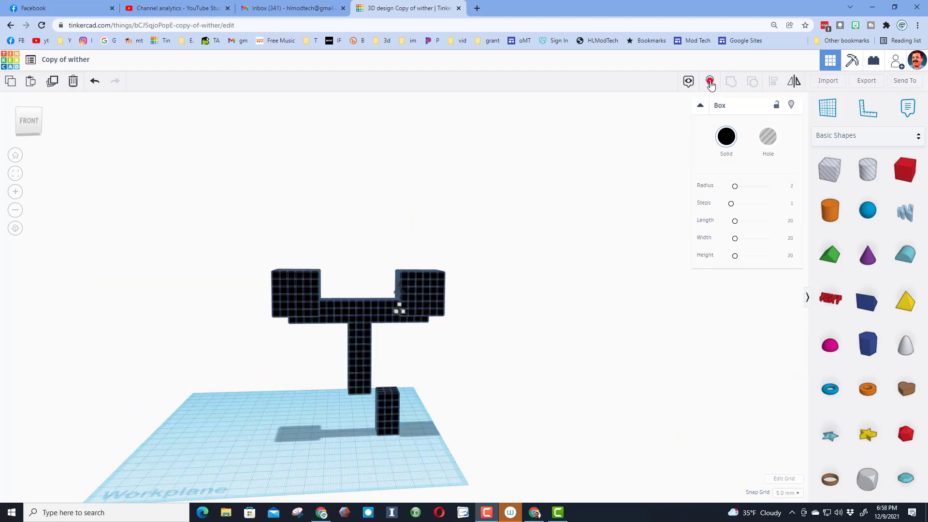
click(710, 82)
right_drag(382, 157, 441, 168)
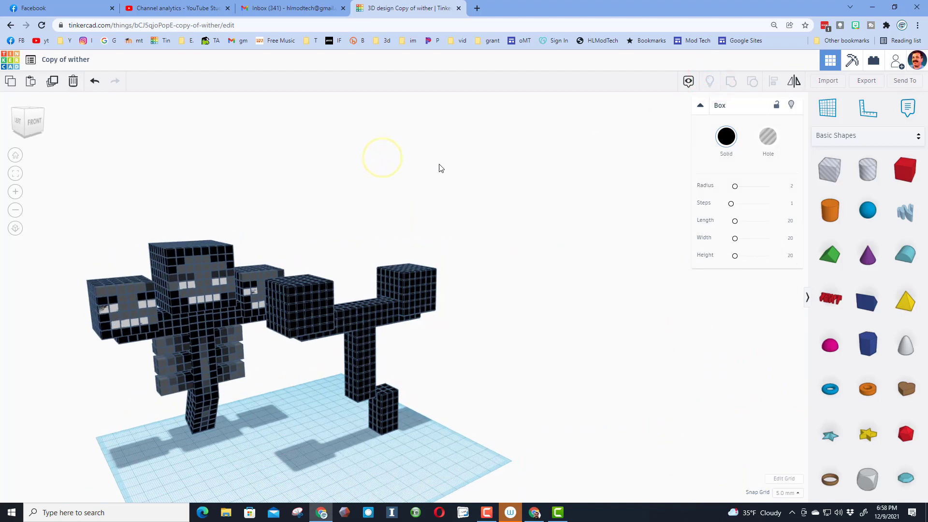
Select the 90 boxes of the new build's central body column and group them.
right_drag(211, 222, 208, 300)
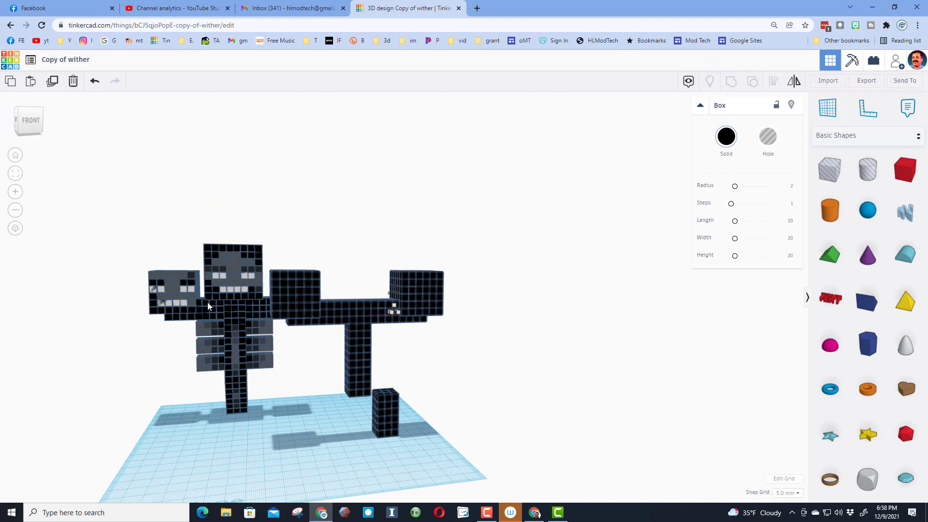
drag(310, 334, 362, 444)
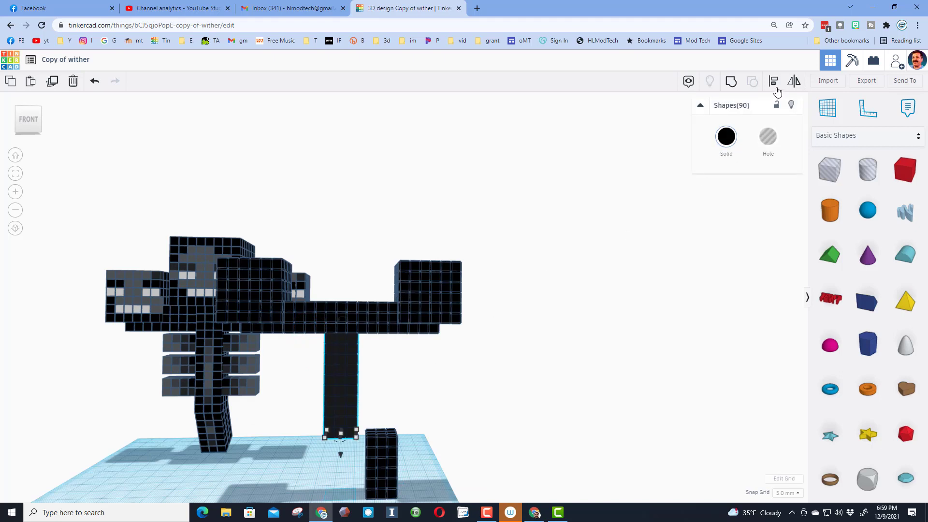
click(731, 81)
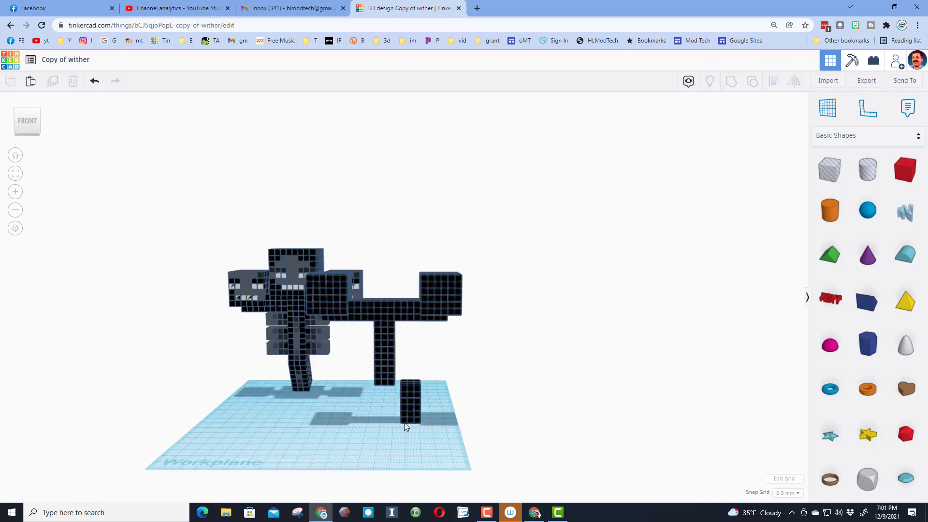
Duplicate a bottom corner box of the small separate column and move the copy onto open workplane in front of the build.
click(404, 423)
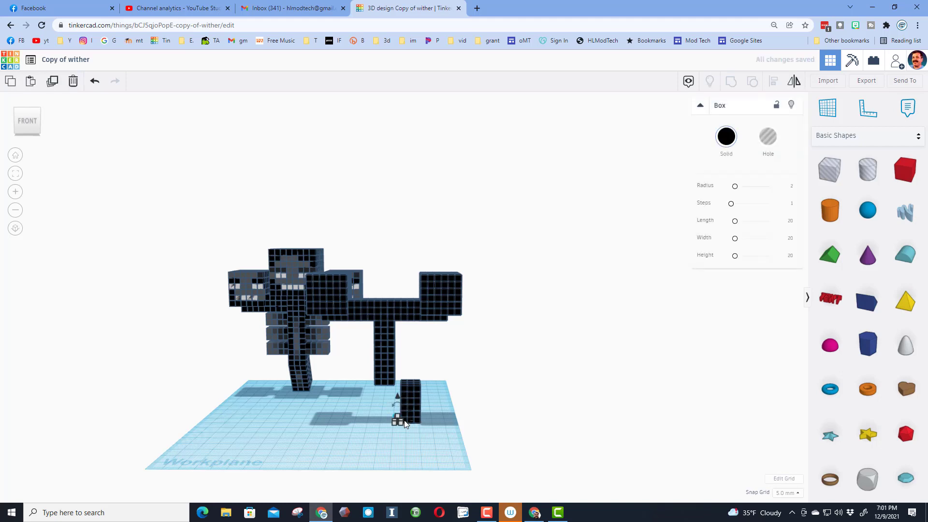
key(Left)
key(Left)
key(Left)
key(Left)
key(Left)
key(Left)
key(Left)
key(Left)
key(Down)
key(Down)
key(Down)
key(Down)
key(Down)
click(397, 434)
click(307, 432)
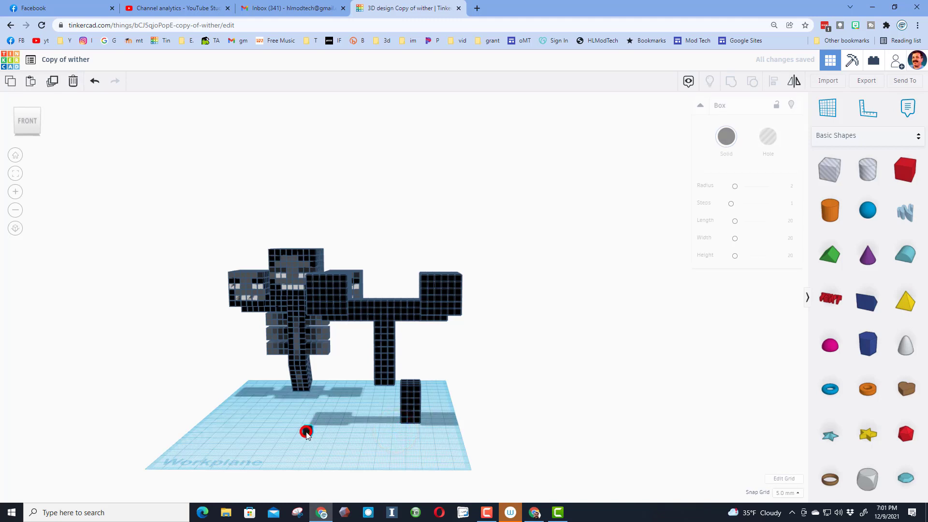
Duplicate the separated box repeatedly sideways in 5 mm increments to form a row of eight boxes.
key(Right)
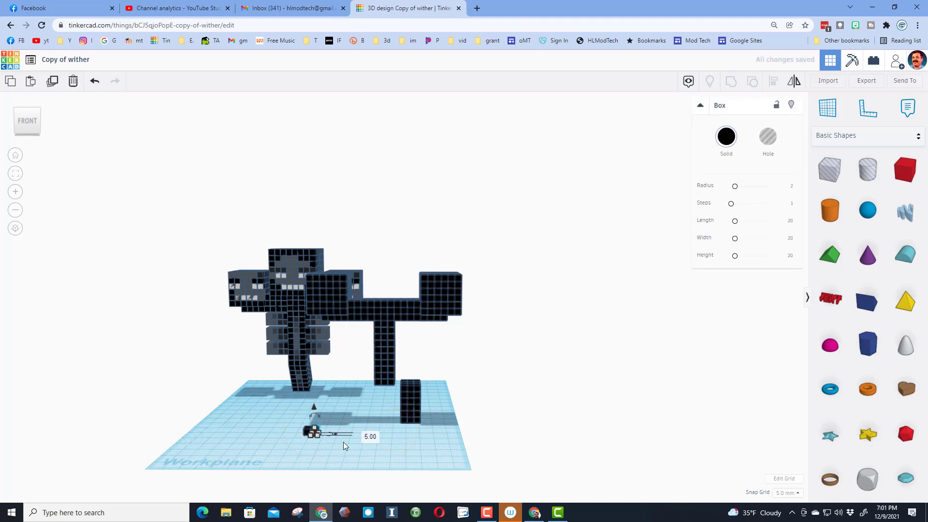
key(ctrl+d)
key(ctrl+d)
key(ctrl+d)
key(ctrl+d)
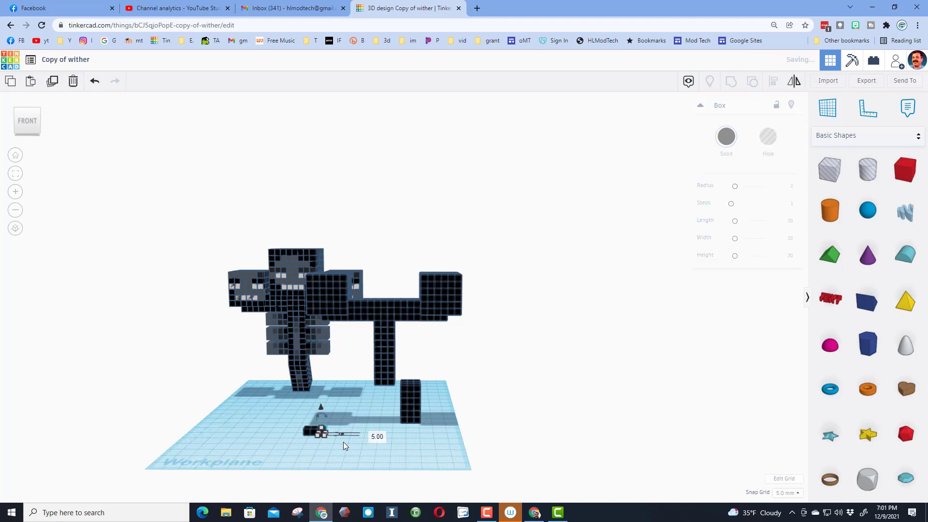
key(ctrl+d)
key(ctrl+d)
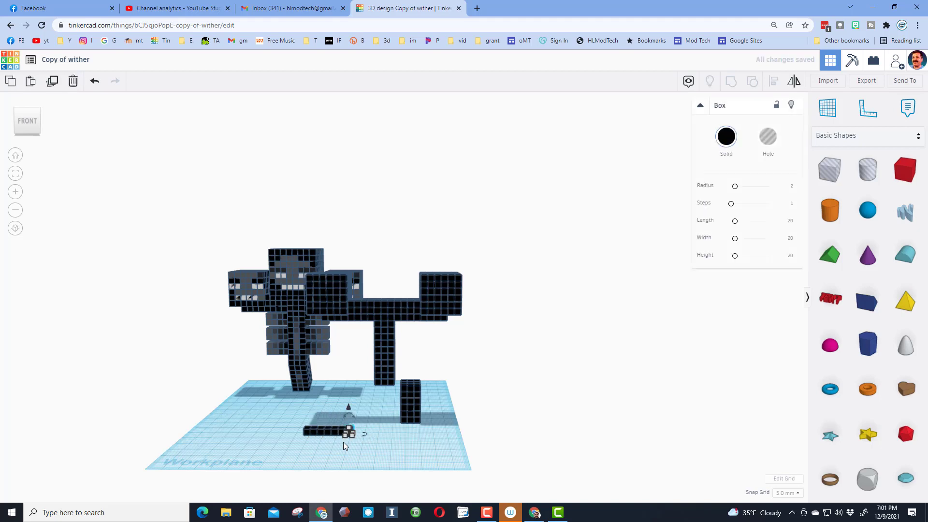
Duplicate the row of eight boxes seven times backward in 5 mm increments to form an 8-by-8 base layer.
mouse_move(311, 442)
right_down()
mouse_move(317, 457)
mouse_move(302, 425)
right_up()
drag(303, 425, 367, 438)
key(ctrl+d)
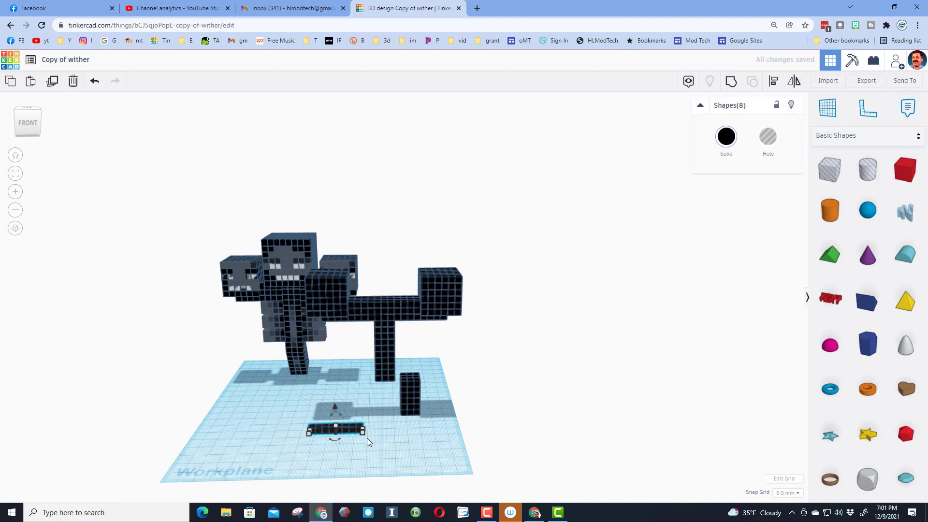
key(Up)
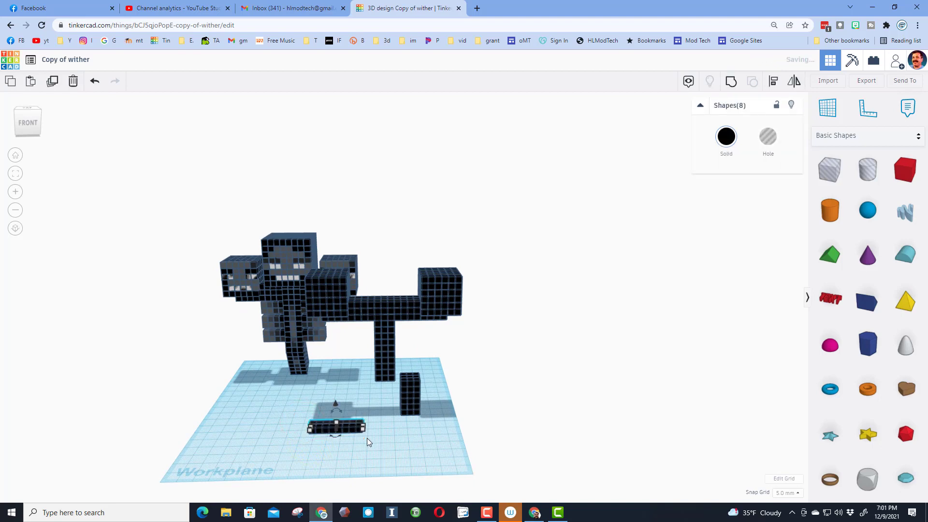
key(ctrl+d)
key(ctrl+d)
key(ctrl+d)
key(ctrl+d)
key(ctrl+d)
key(ctrl+d)
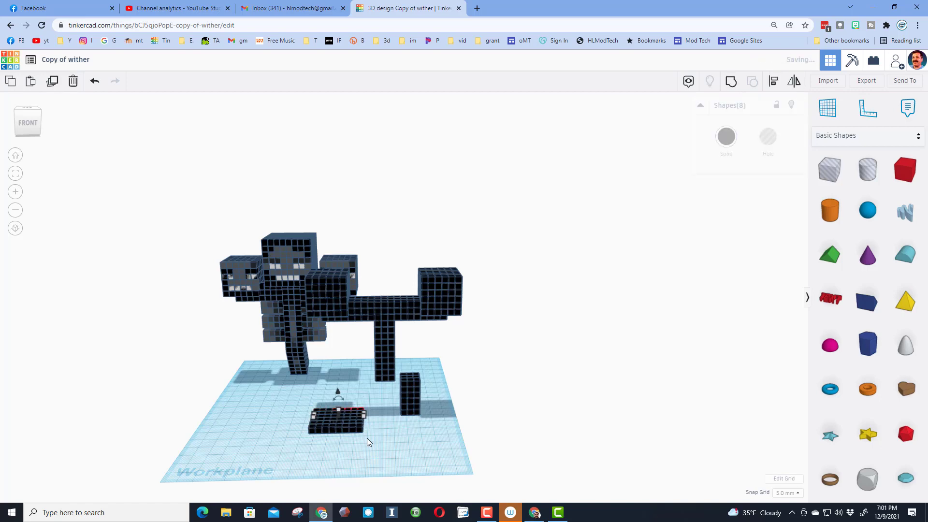
scroll(366, 437, up, 1)
scroll(366, 438, up, 3)
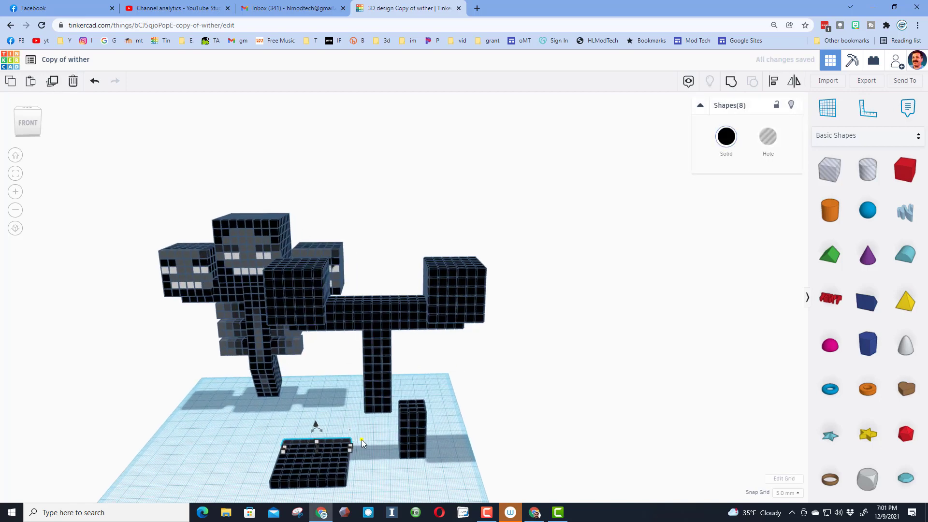
Select one side row of eight boxes on the 8-by-8 base and duplicate it upward in 5 mm increments to form a side wall.
click(357, 439)
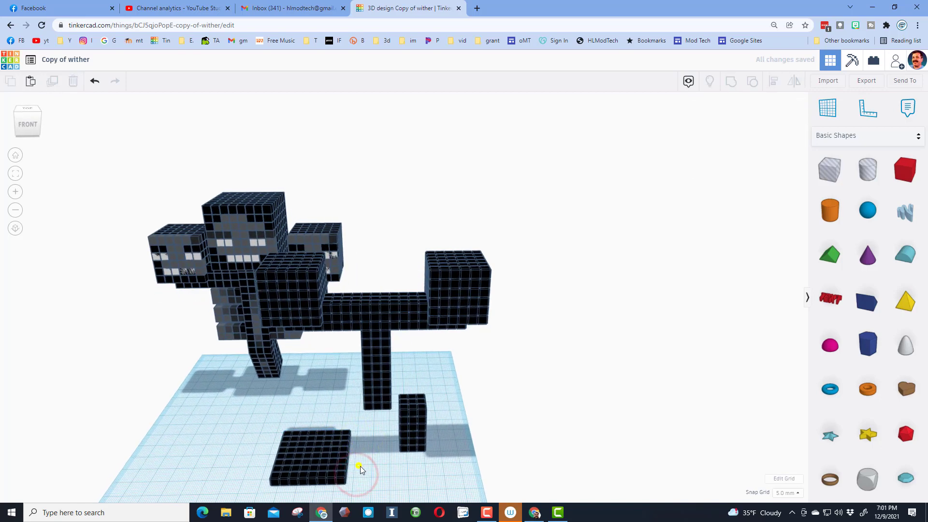
drag(361, 437, 348, 486)
click(368, 452)
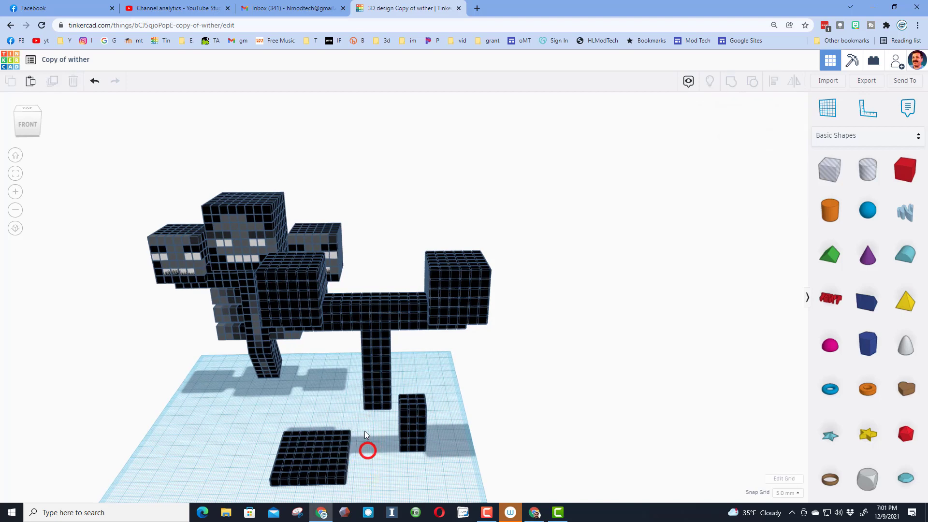
drag(365, 430, 346, 494)
key(Up)
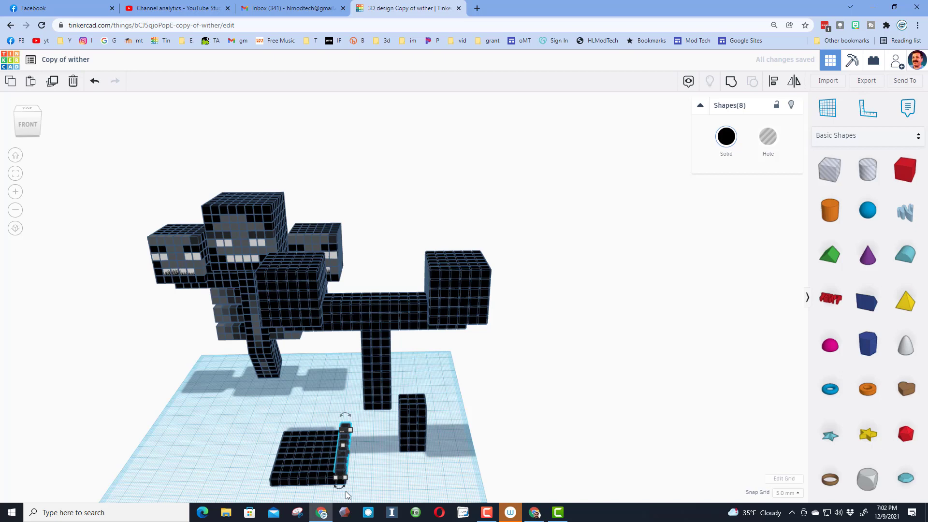
key(Up)
key(Up)
key(Up)
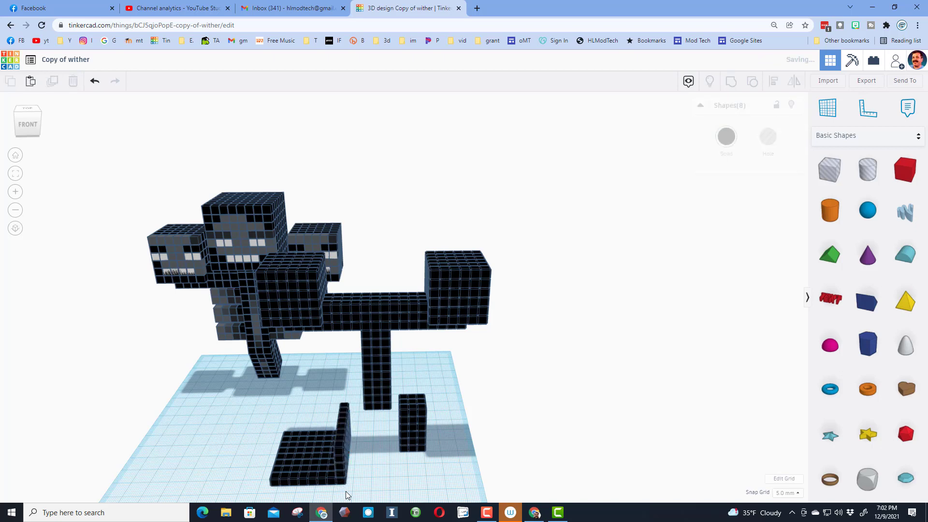
key(Up)
key(Up)
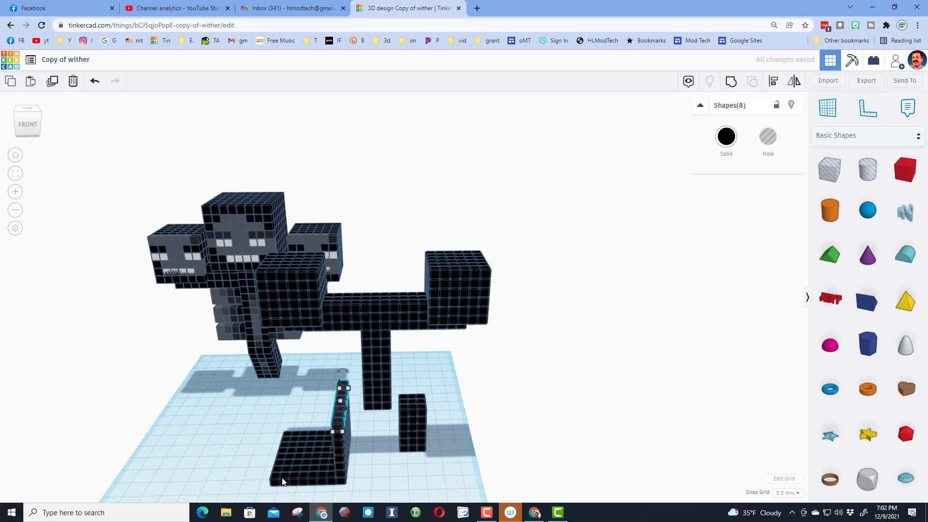
Select the eight boxes along the base's opposite side and duplicate them upward in 5 mm increments to form the second side wall.
click(279, 462)
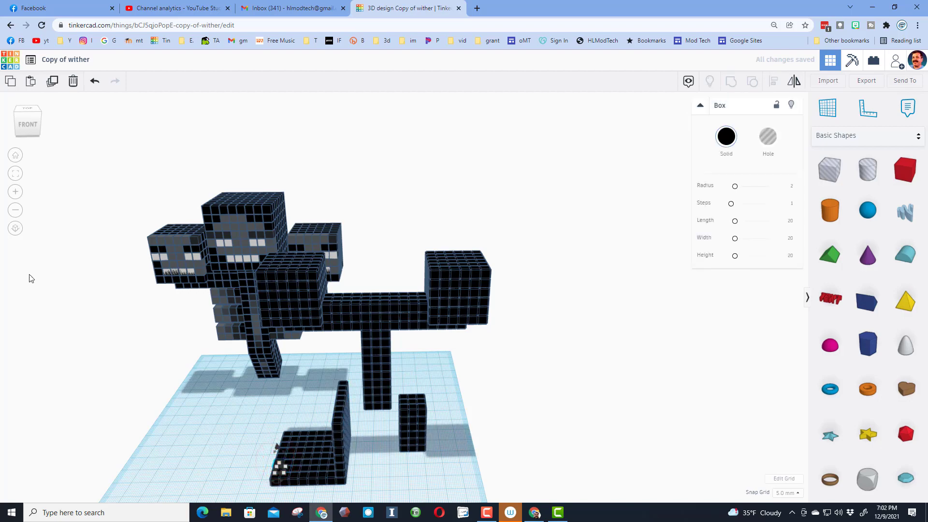
click(15, 175)
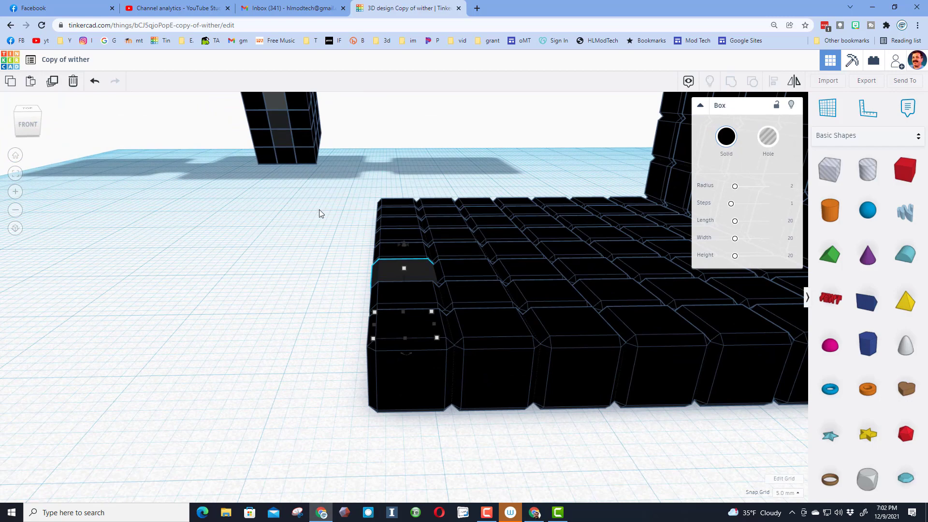
drag(317, 202, 401, 396)
key(ctrl+d)
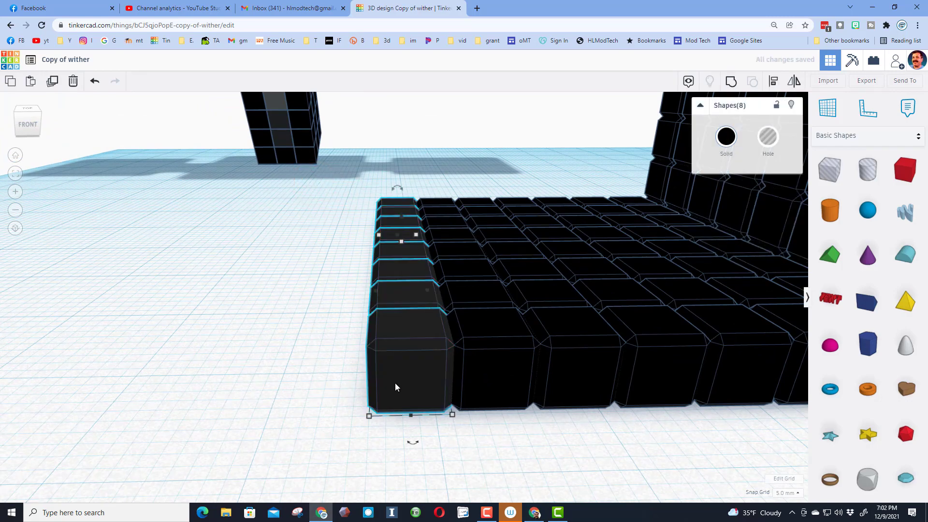
key(ctrl+Up)
scroll(396, 382, down, 5)
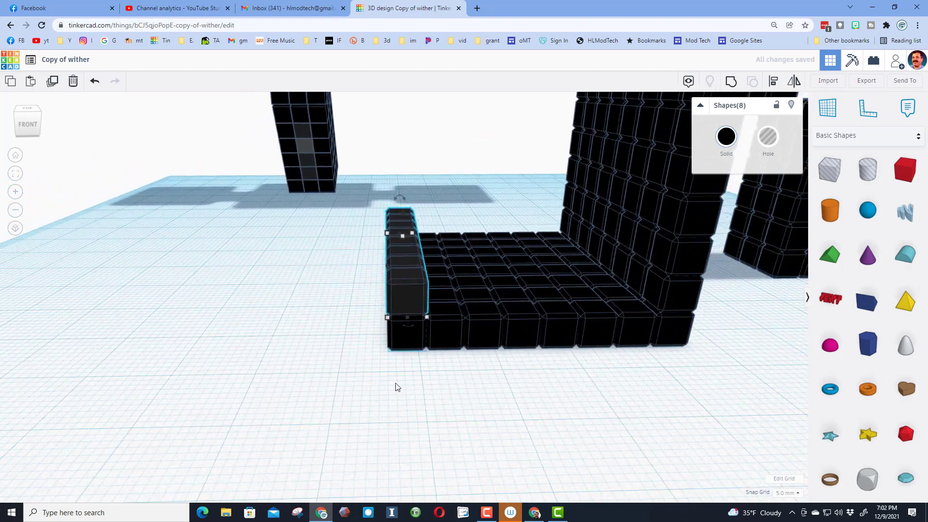
key(ctrl+Up)
key(ctrl+Up)
key(ctrl+Up)
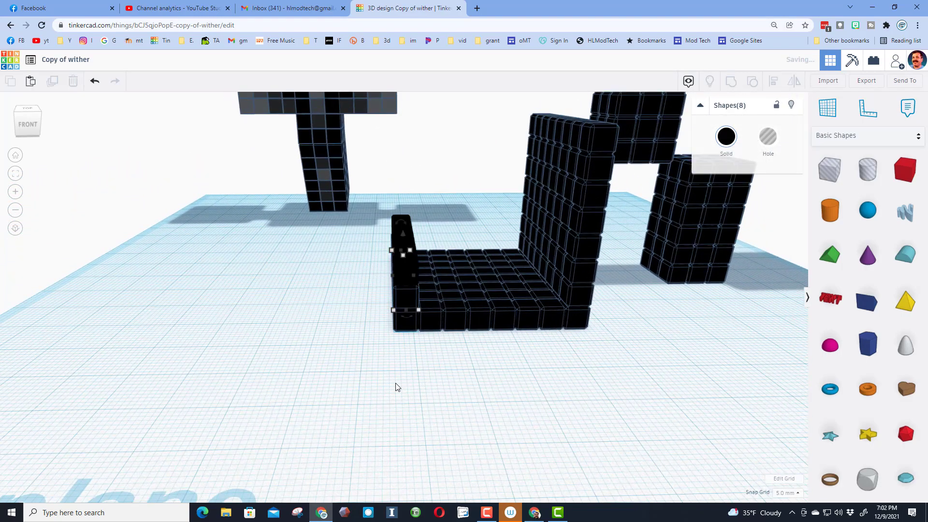
key(ctrl+Up)
key(ctrl+Up)
key(ctrl+Up)
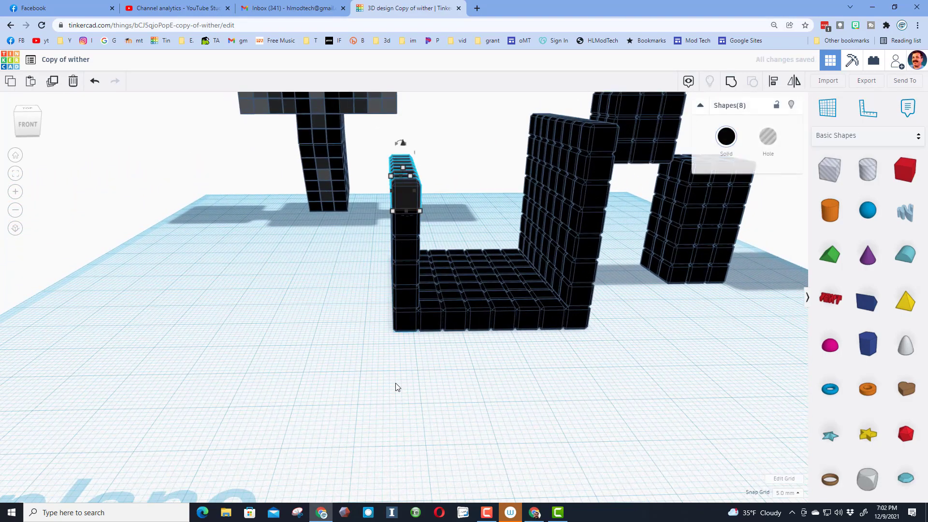
Duplicate the six front base boxes between the side walls upward in 5 mm increments to form the front wall.
right_drag(585, 400, 485, 421)
drag(432, 363, 541, 347)
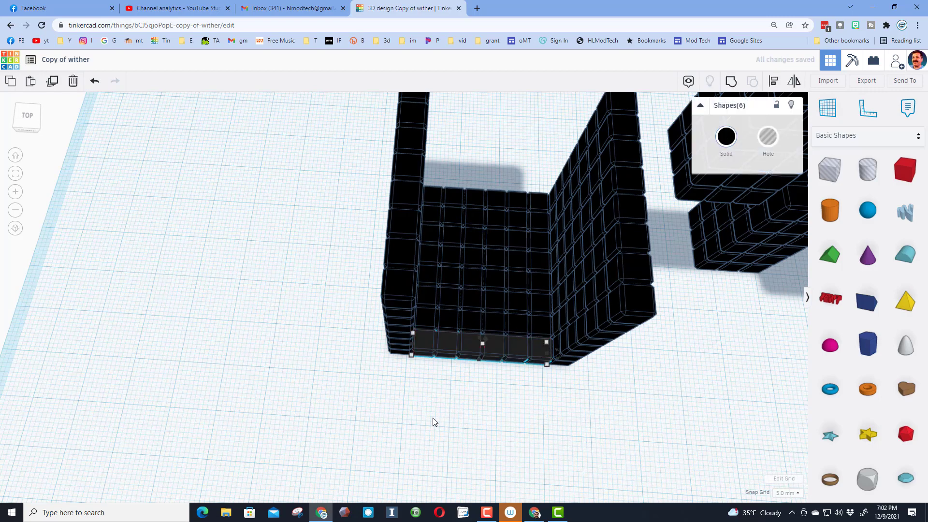
key(Delete)
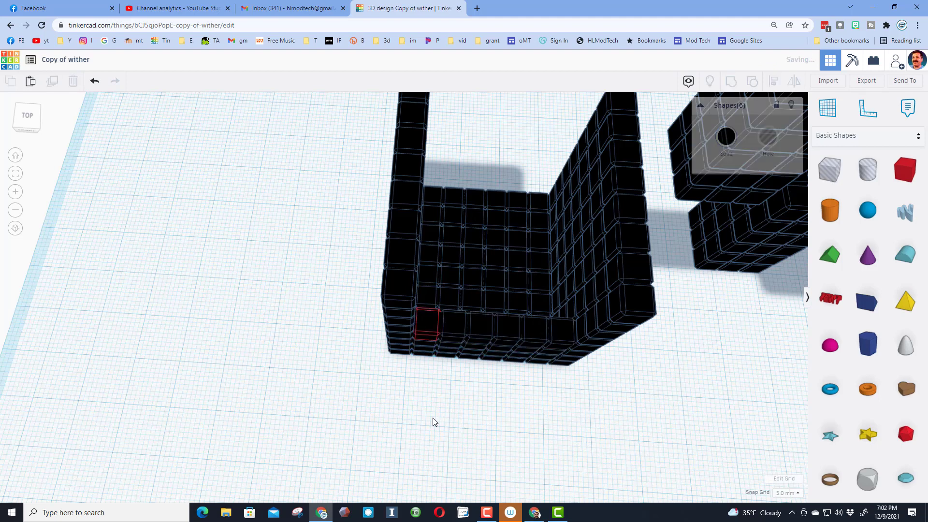
key(ctrl+z)
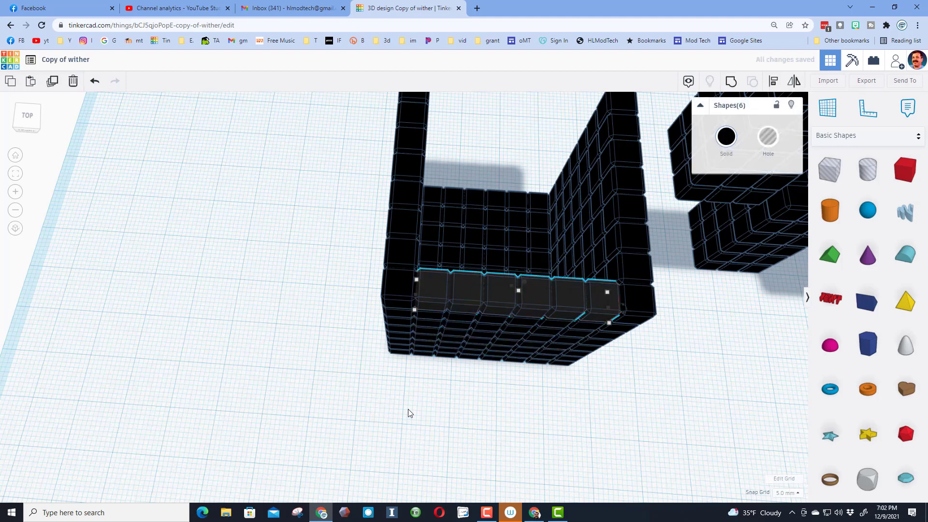
Duplicate the six rear base boxes between the side walls upward in 5 mm increments to form the back wall.
drag(493, 196, 537, 199)
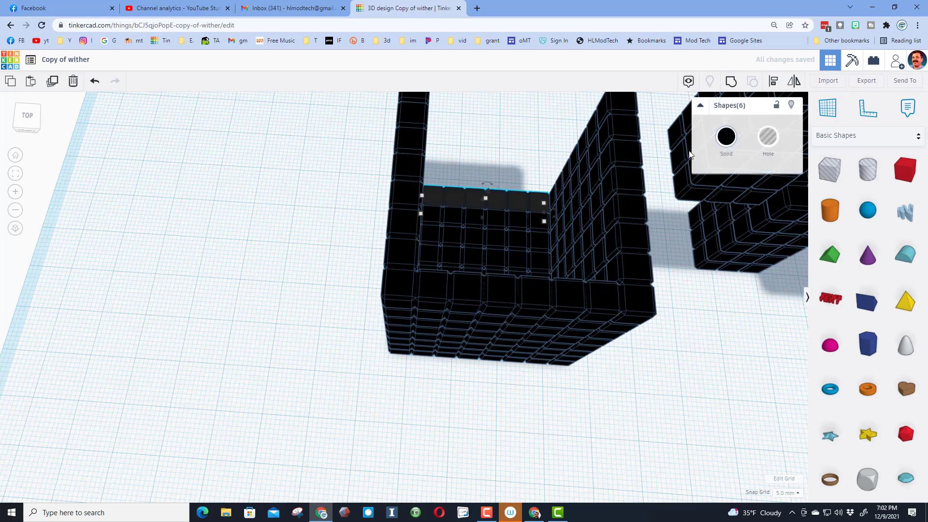
key(ctrl+d)
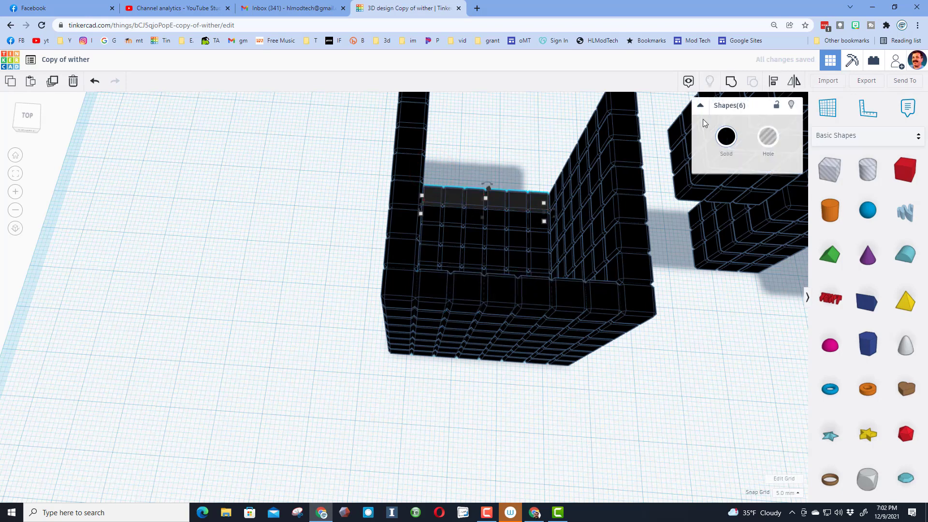
key(ctrl+Up)
key(ctrl+Up)
key(ctrl+Up)
key(ctrl+Up)
key(ctrl+Up)
key(ctrl+Up)
key(ctrl+Up)
key(ctrl+Up)
key(ctrl+Up)
key(ctrl+Up)
key(ctrl+Up)
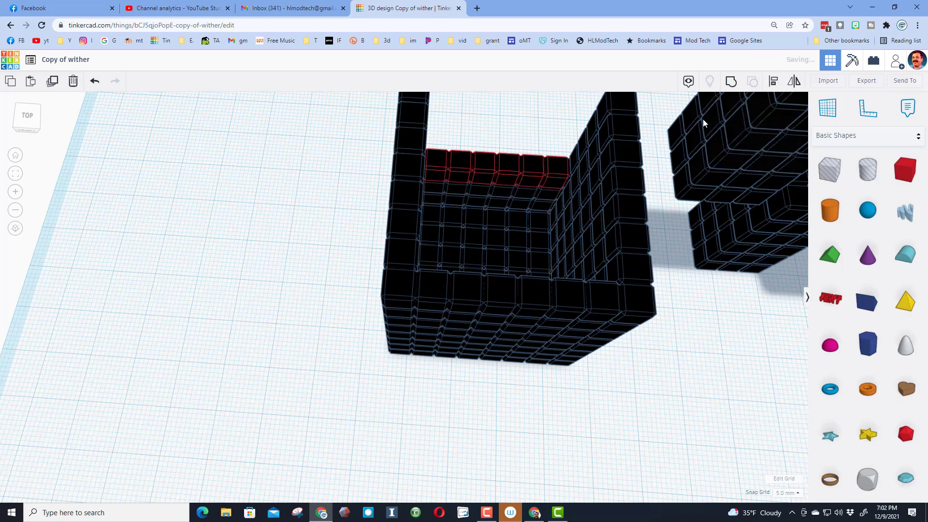
key(ctrl+Up)
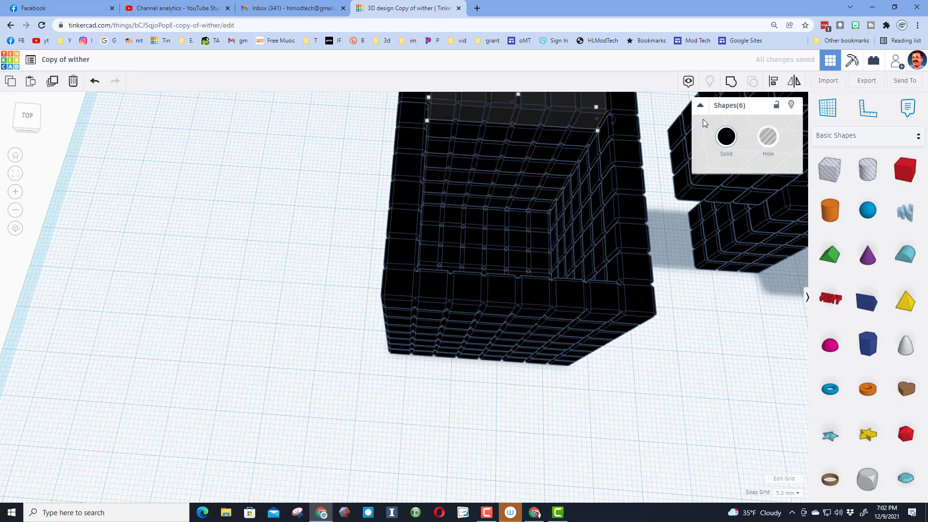
scroll(617, 157, down, 1)
scroll(599, 164, down, 5)
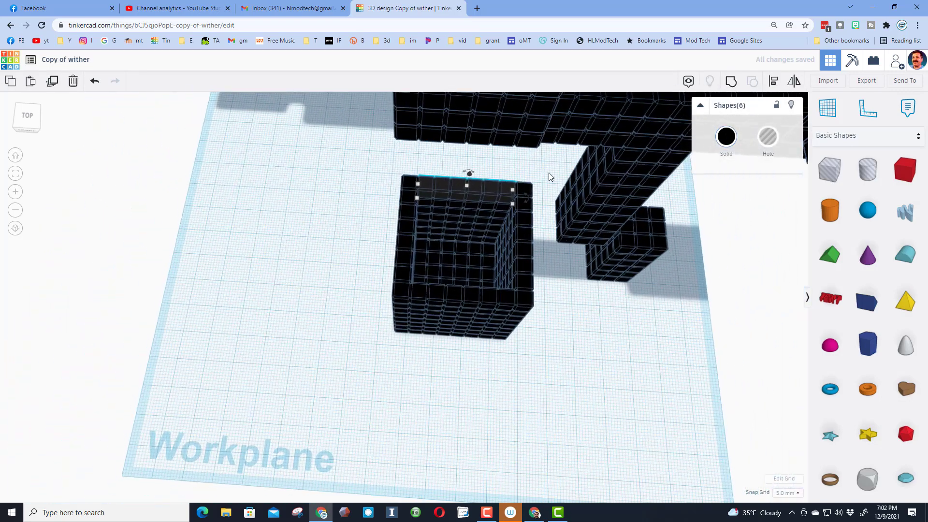
Duplicate the back wall's top row of six boxes forward in 5 mm increments to close the top of the head.
click(428, 170)
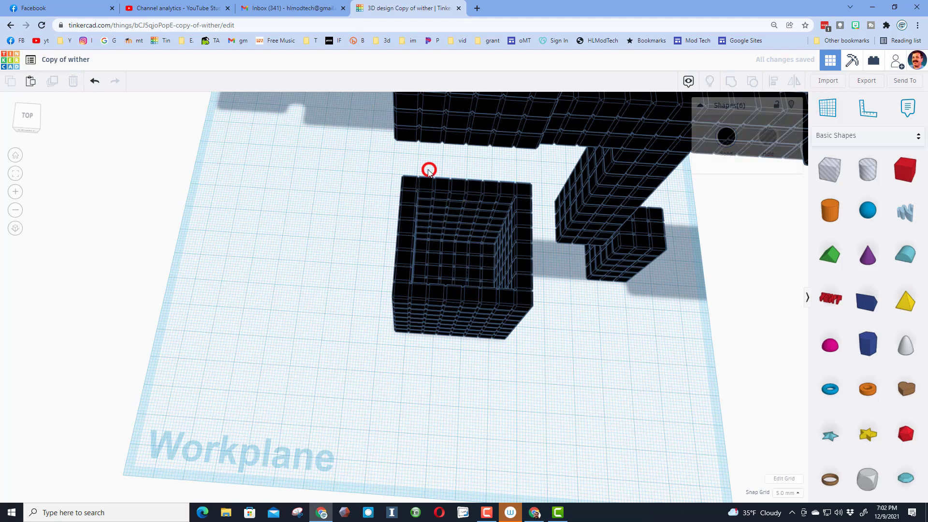
click(505, 184)
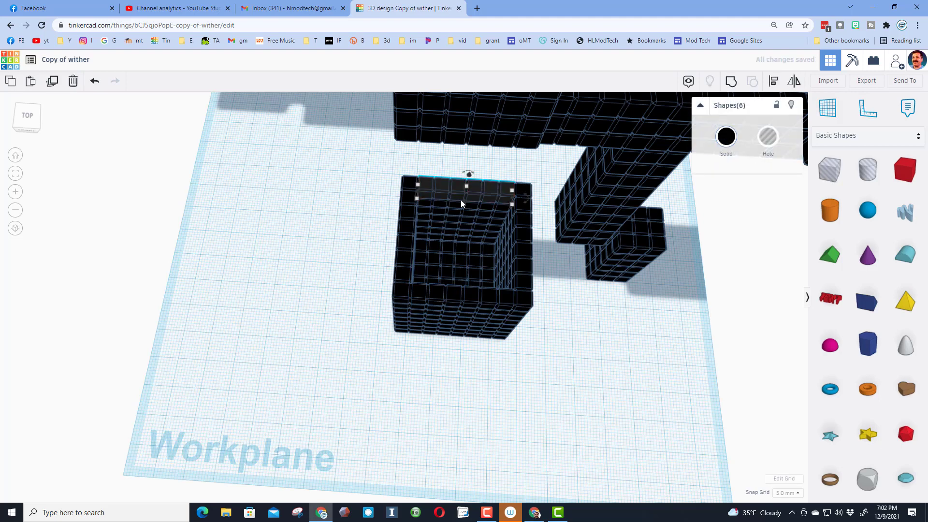
key(Down)
key(Down)
key(Down)
key(Down)
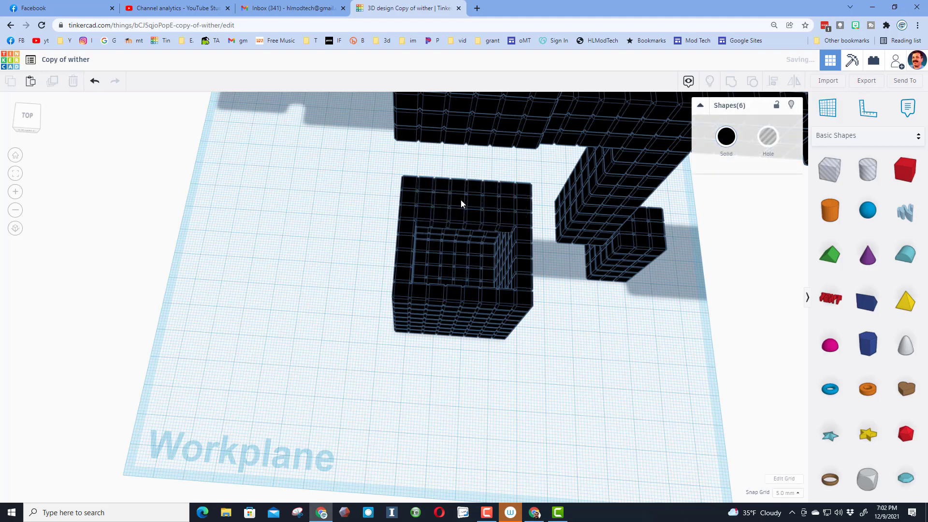
key(Down)
key(Down)
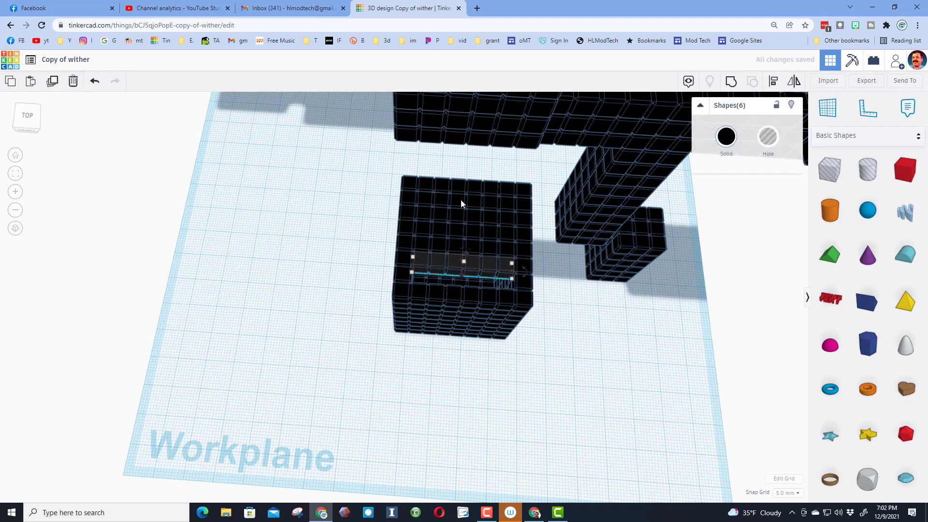
Select all 296 boxes of the finished large head and group them.
right_drag(460, 199, 395, 216)
drag(392, 215, 495, 334)
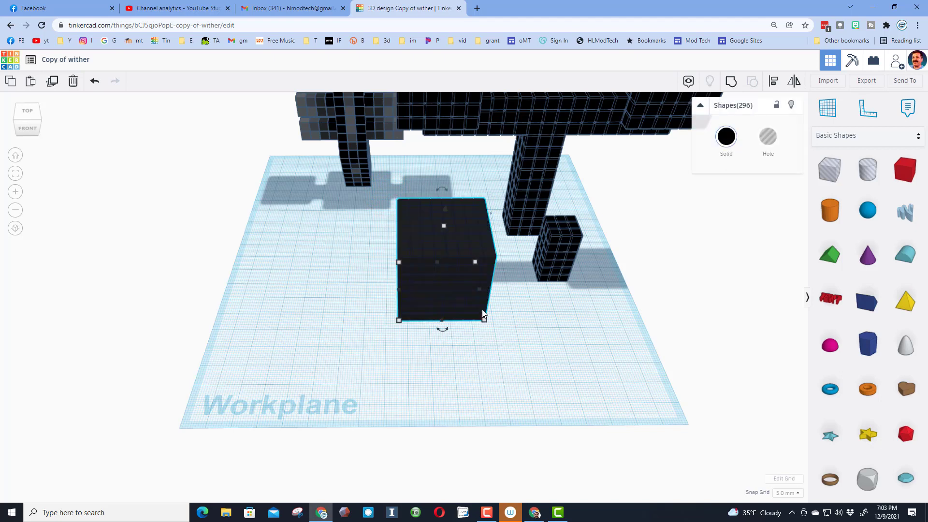
click(731, 82)
click(513, 296)
click(435, 261)
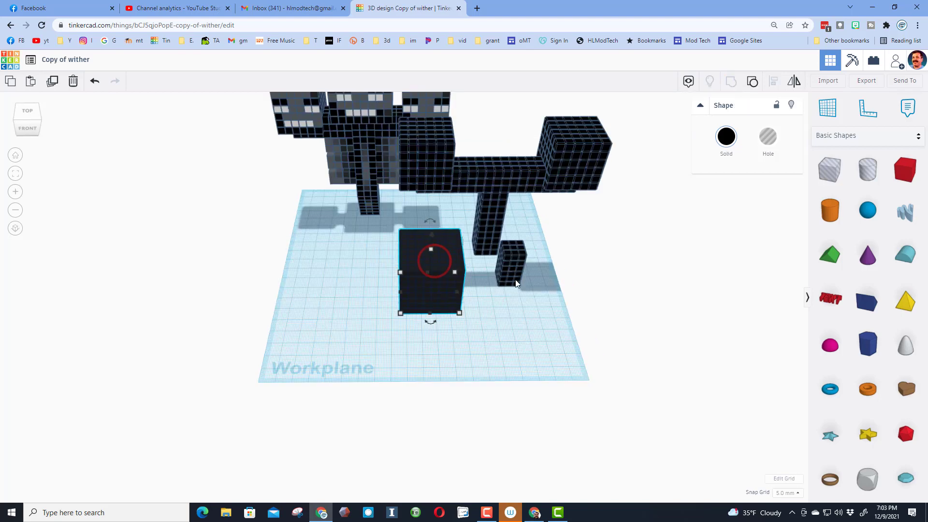
click(511, 300)
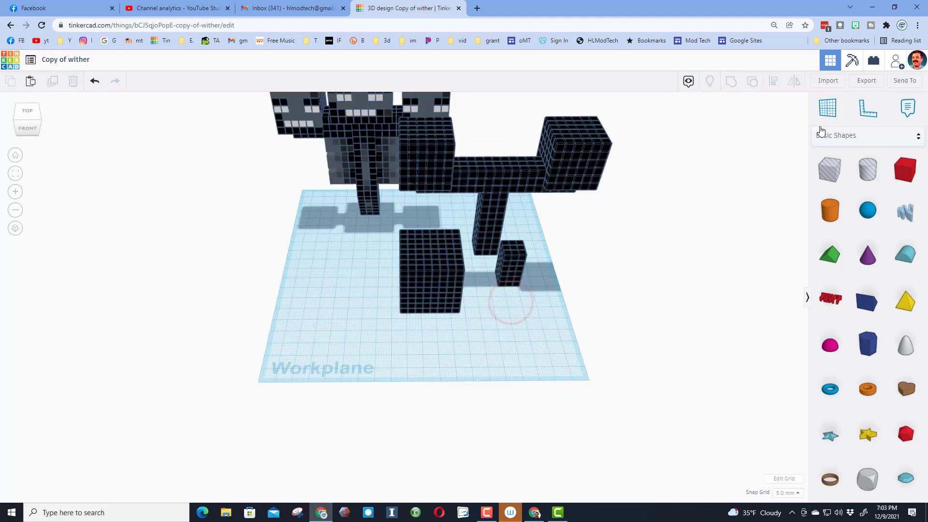
Place the workplane on top of the new build's shoulder beam and raise the grouped large head onto that level.
click(833, 111)
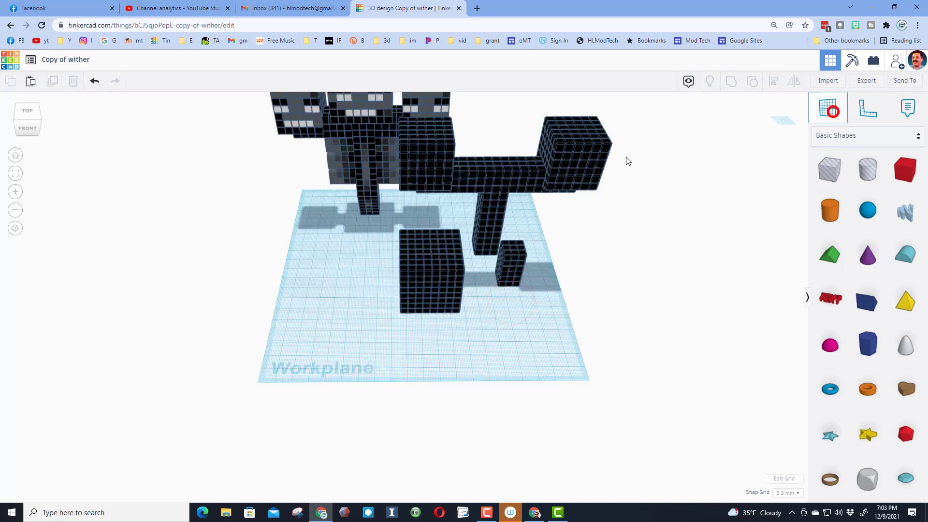
click(498, 164)
click(448, 294)
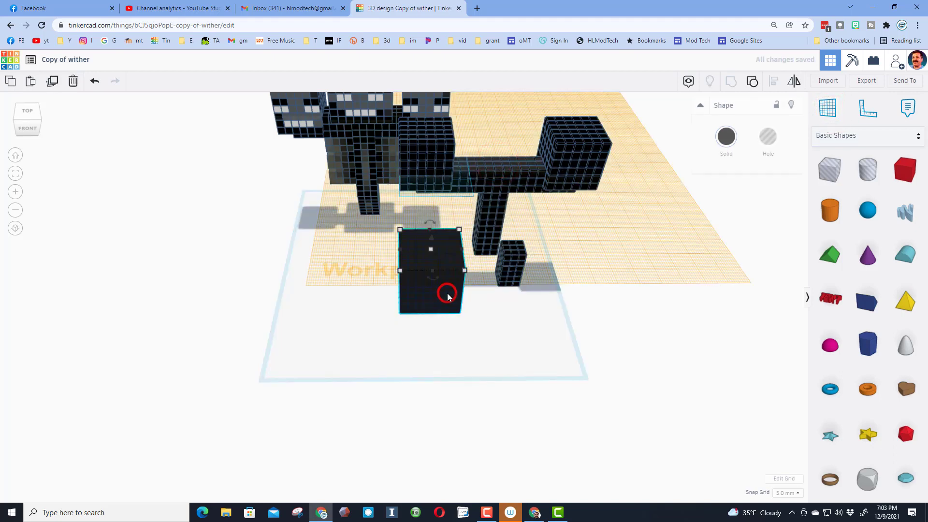
key(ctrl+Up)
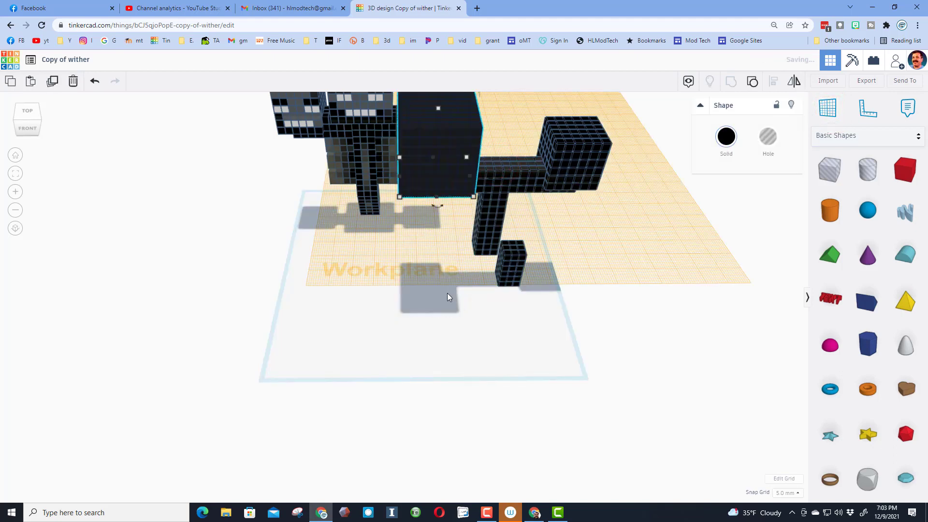
Align the large head with the central body column, centered both side to side and front to back.
shift+click(491, 237)
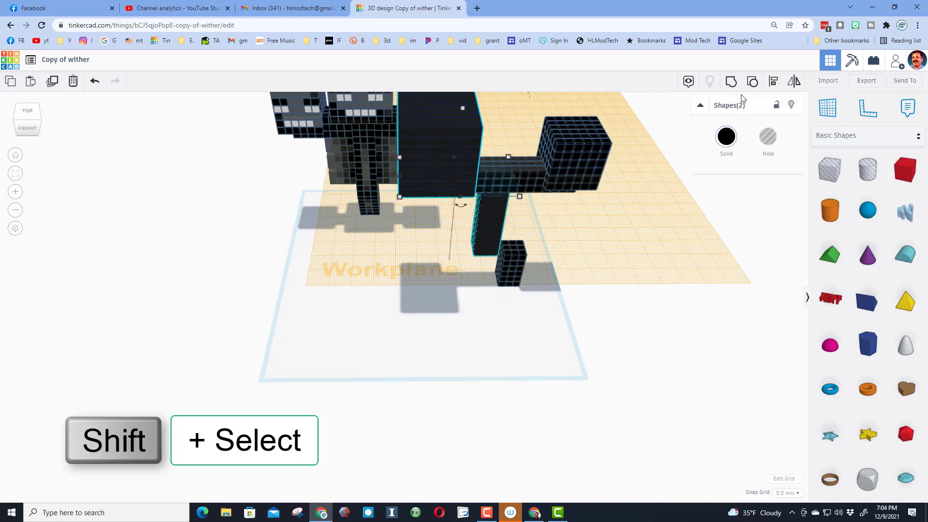
click(773, 81)
click(491, 231)
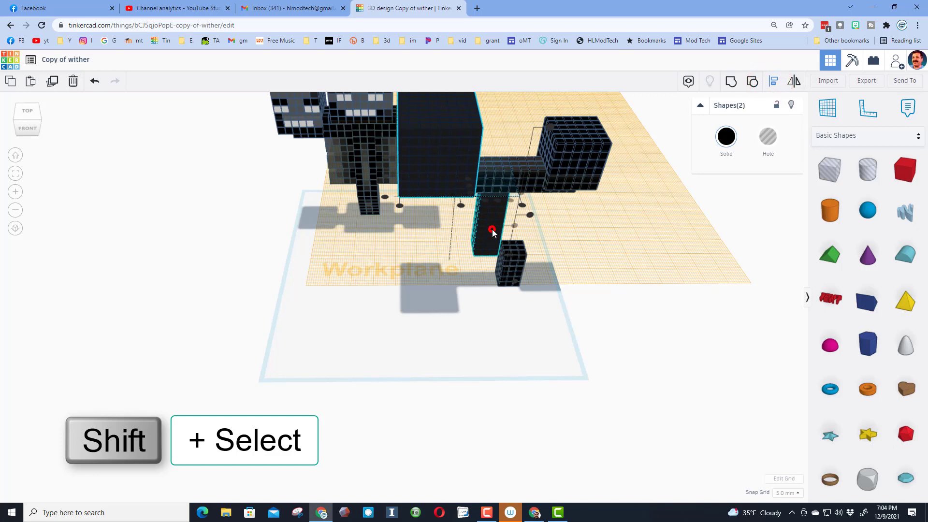
click(497, 201)
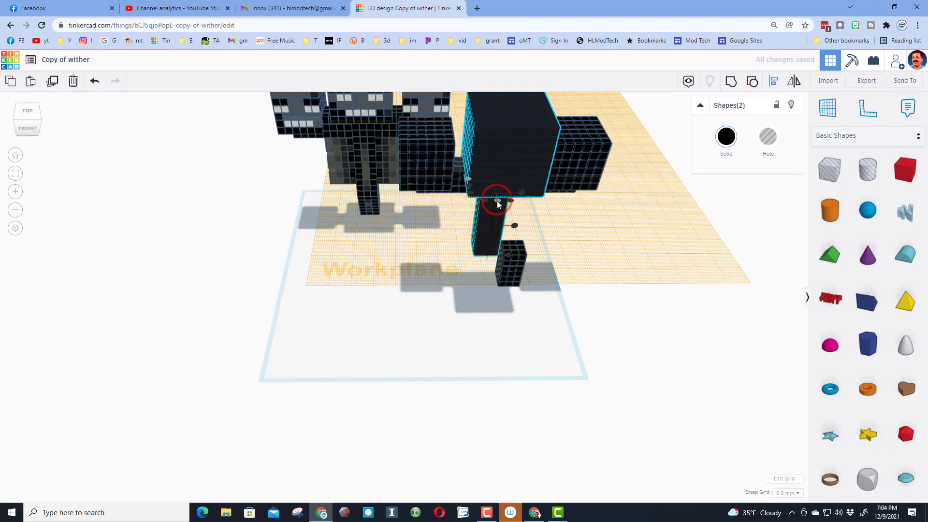
click(470, 185)
click(474, 268)
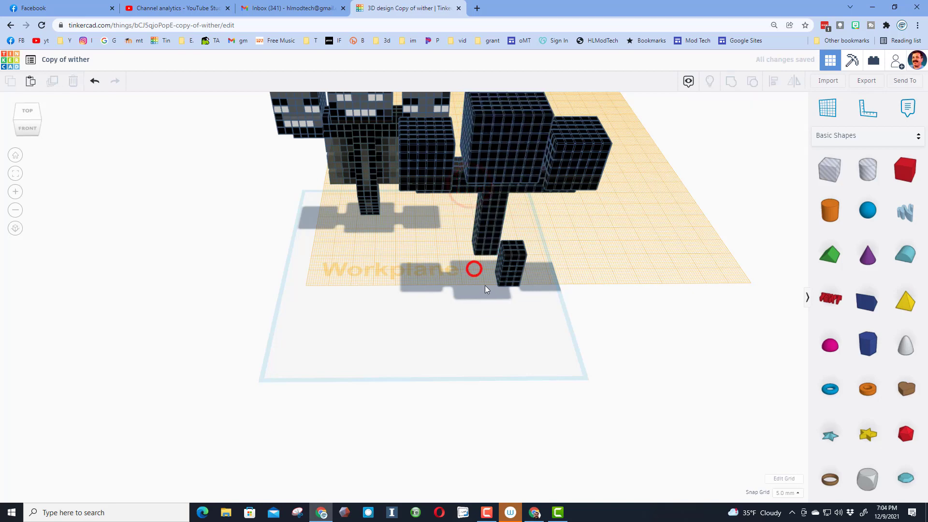
Return the workplane to the base and select a bottom corner box of the small separate column.
right_drag(492, 295, 474, 283)
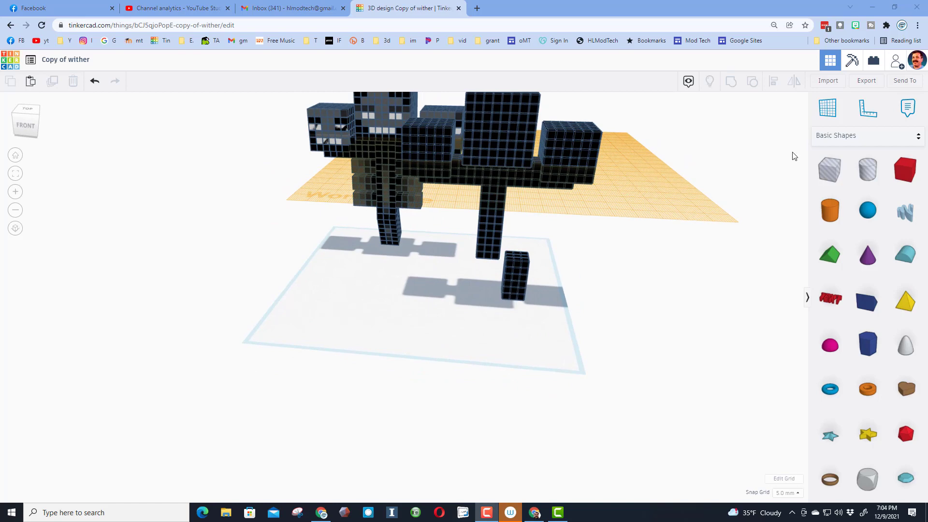
click(826, 110)
click(526, 319)
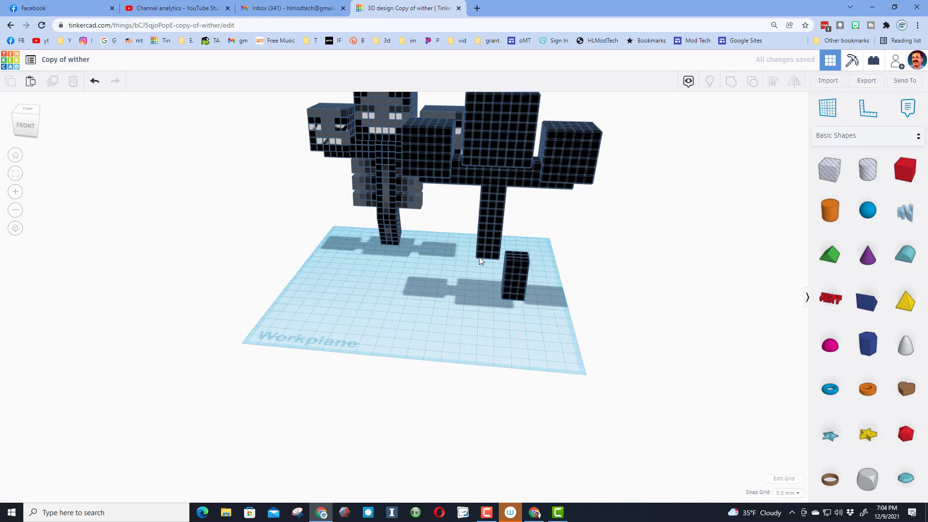
click(508, 298)
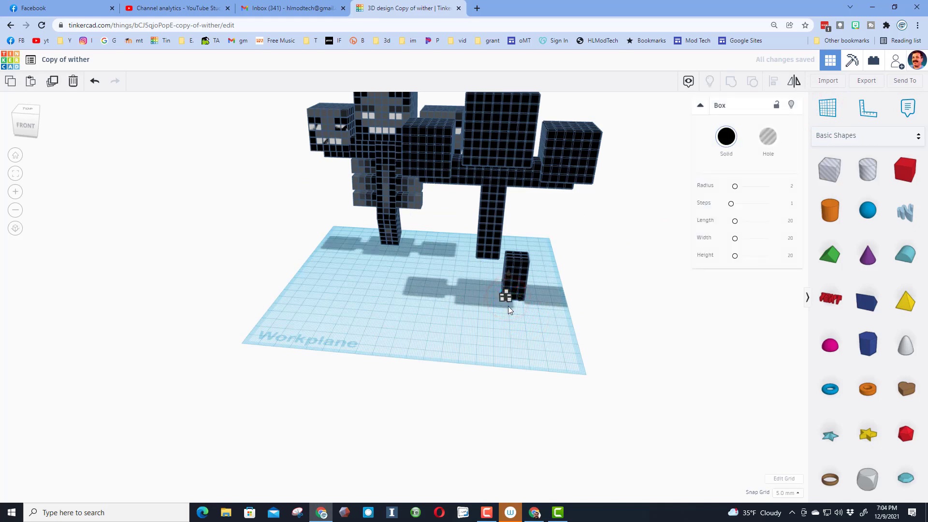
Move the selected corner box away from the small column to an open area of the workplane.
key(Left)
key(Left)
key(Left)
key(Left)
key(Left)
key(Left)
key(Left)
right_drag(434, 222, 437, 199)
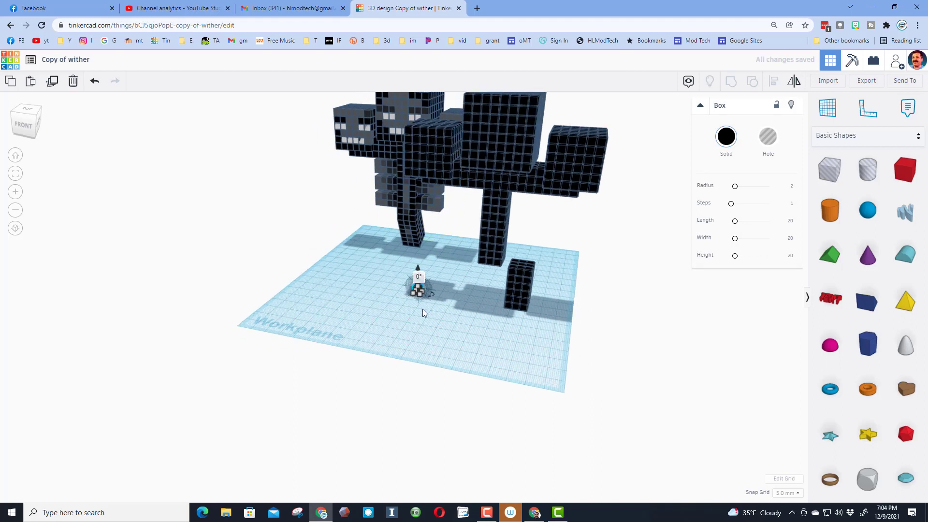
Duplicate the separate box directly behind itself, and stack a copy of that pair on top to form a four-box slice.
key(f)
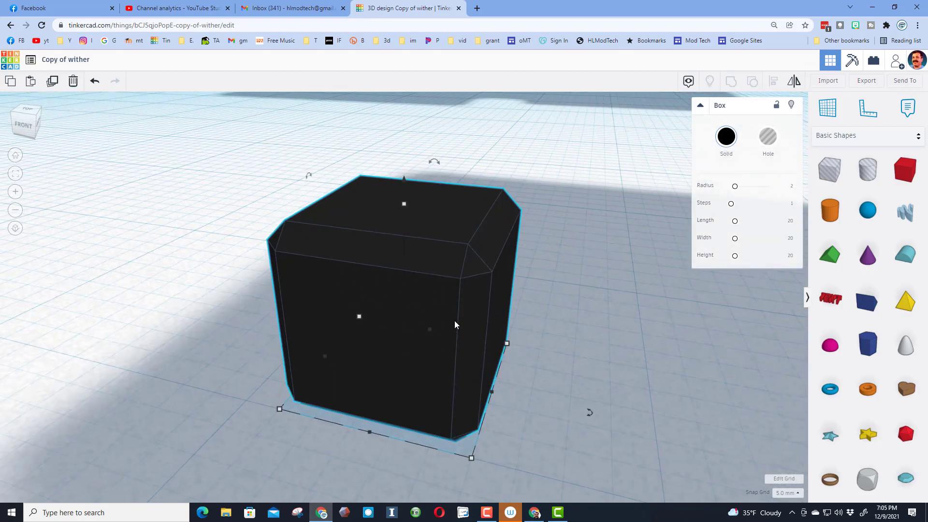
scroll(448, 318, down, 3)
click(424, 309)
key(ctrl+d)
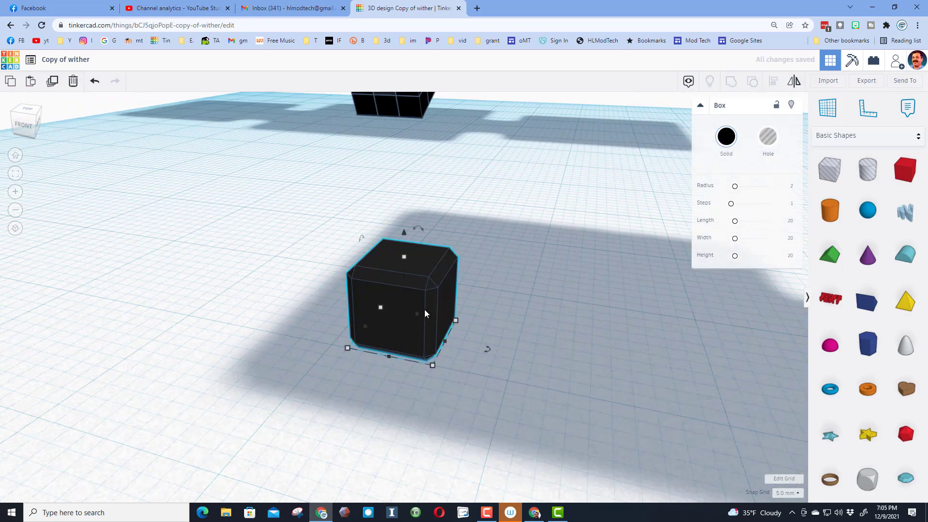
key(Up)
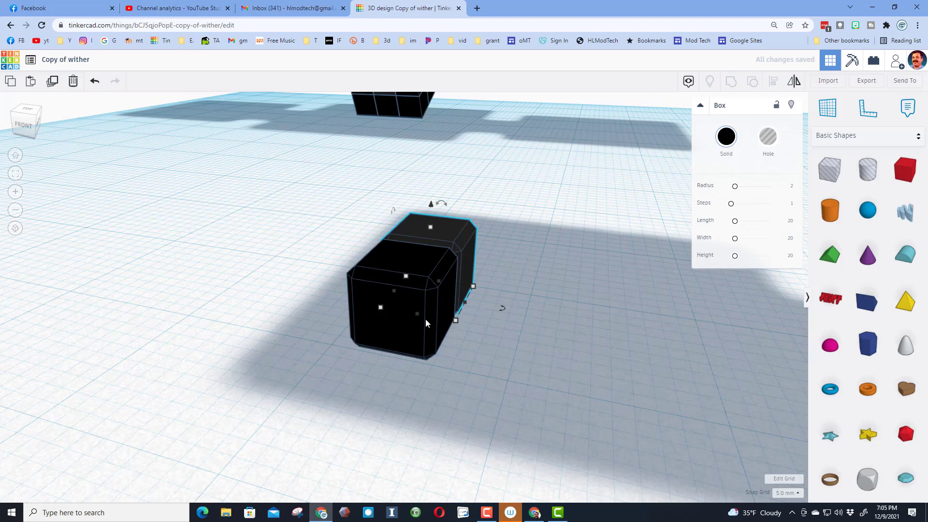
drag(497, 271, 443, 322)
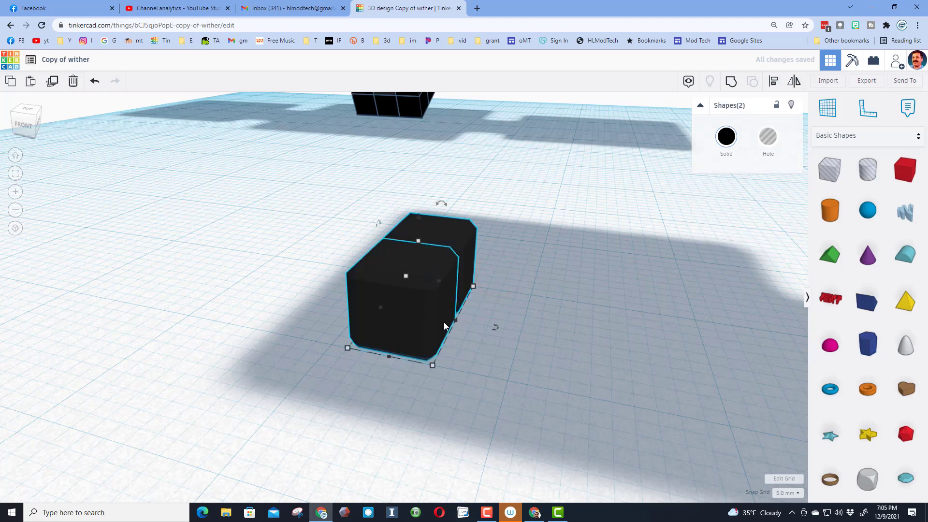
key(ctrl+d)
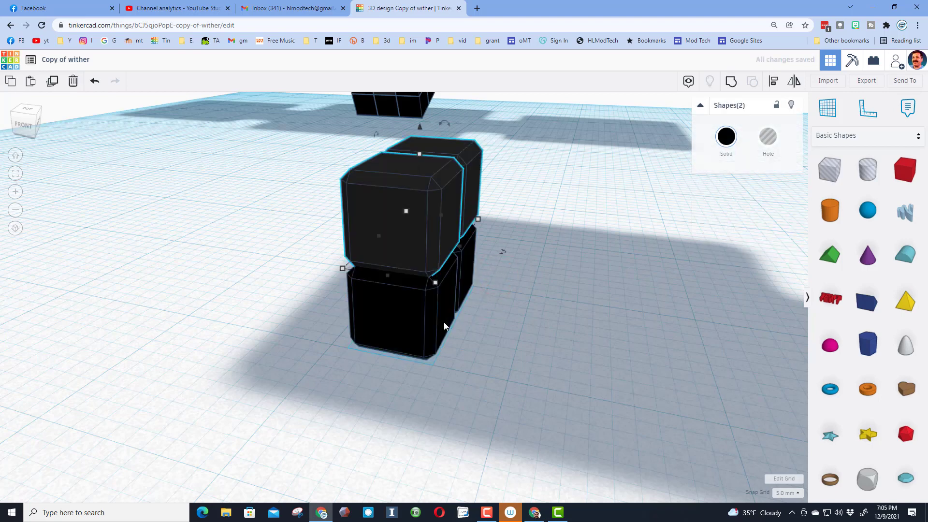
Duplicate the four-box slice sideways until the block is four boxes wide, two high and two deep.
scroll(443, 322, down, 8)
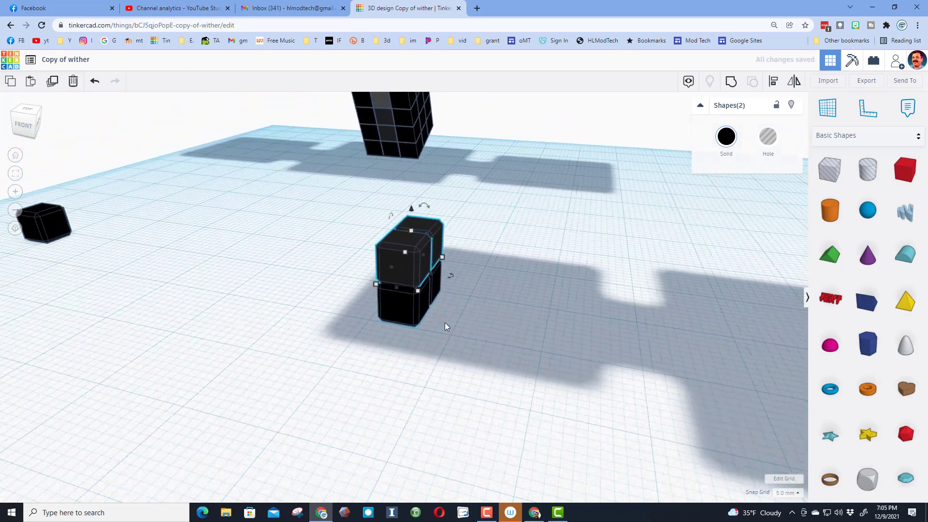
scroll(445, 323, down, 2)
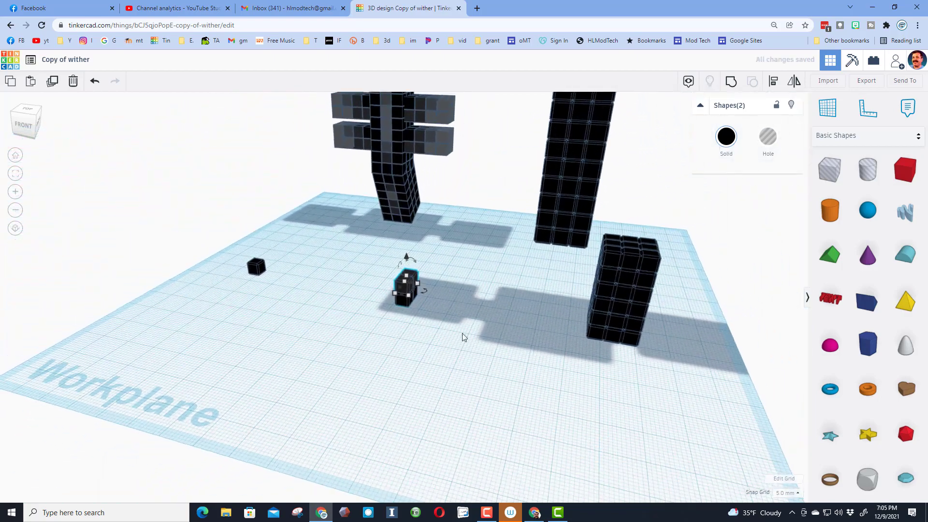
click(429, 287)
drag(386, 265, 434, 315)
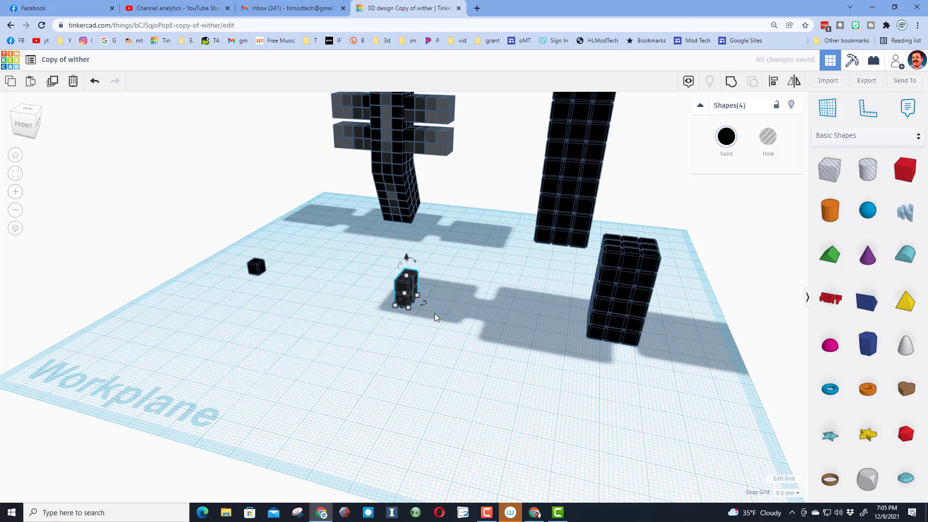
key(ctrl+d)
key(Down)
key(Right)
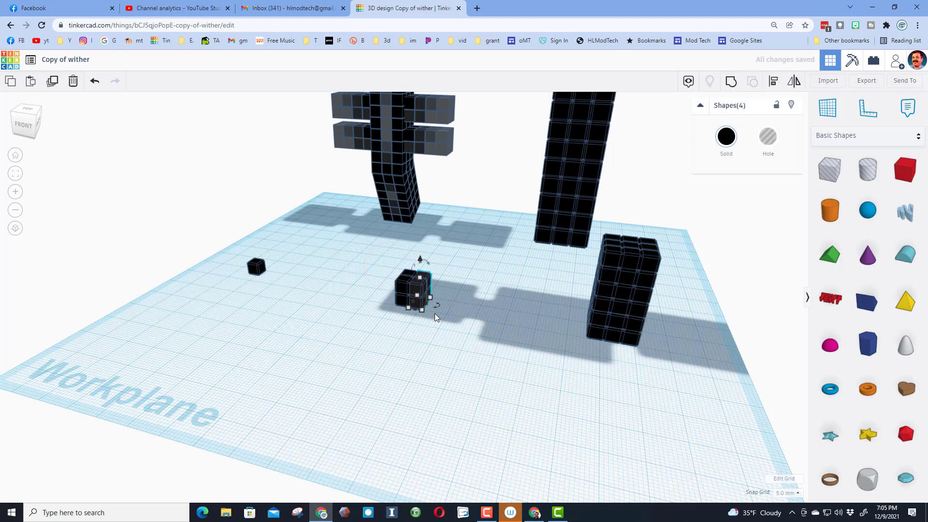
key(ctrl+d)
key(ctrl+d)
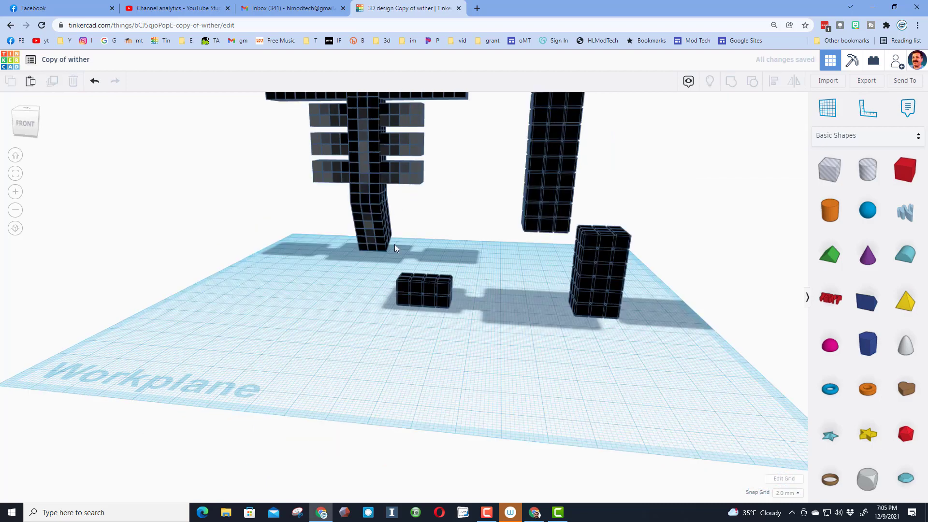
scroll(437, 295, up, 5)
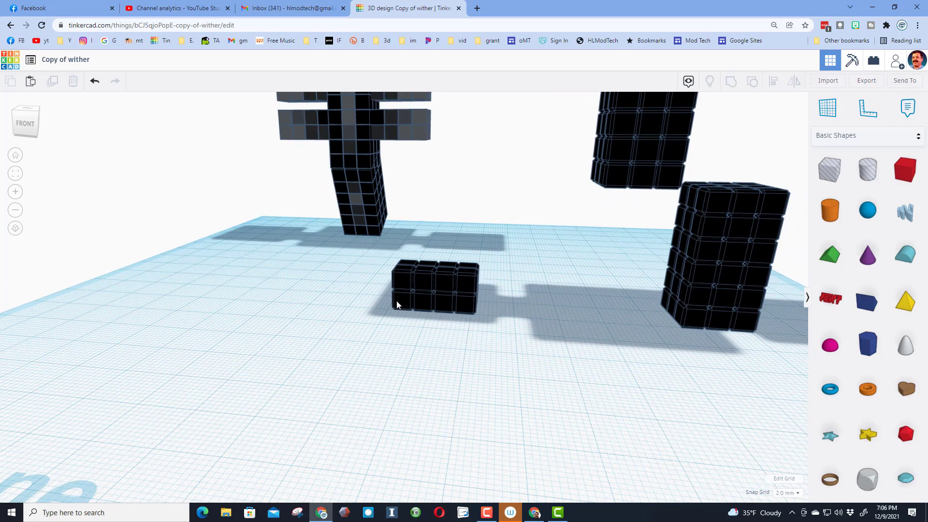
click(396, 301)
click(426, 304)
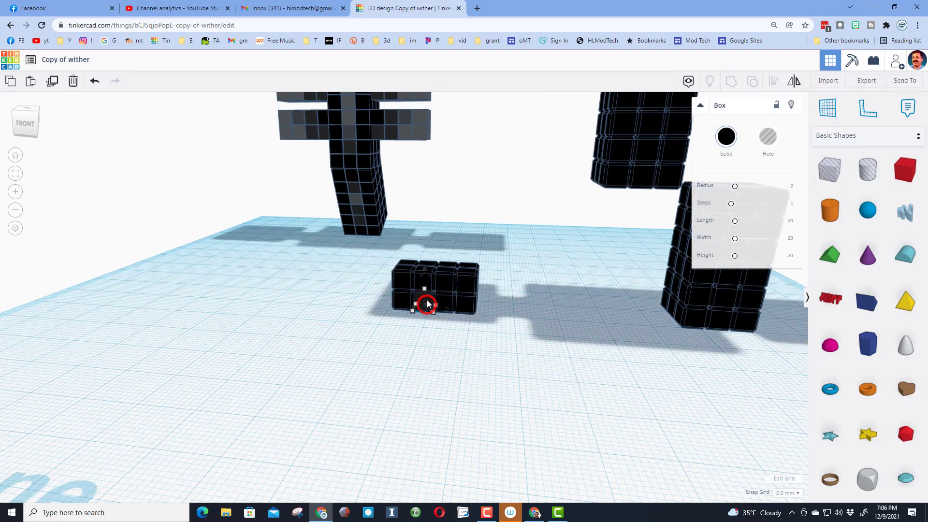
click(429, 276)
click(437, 336)
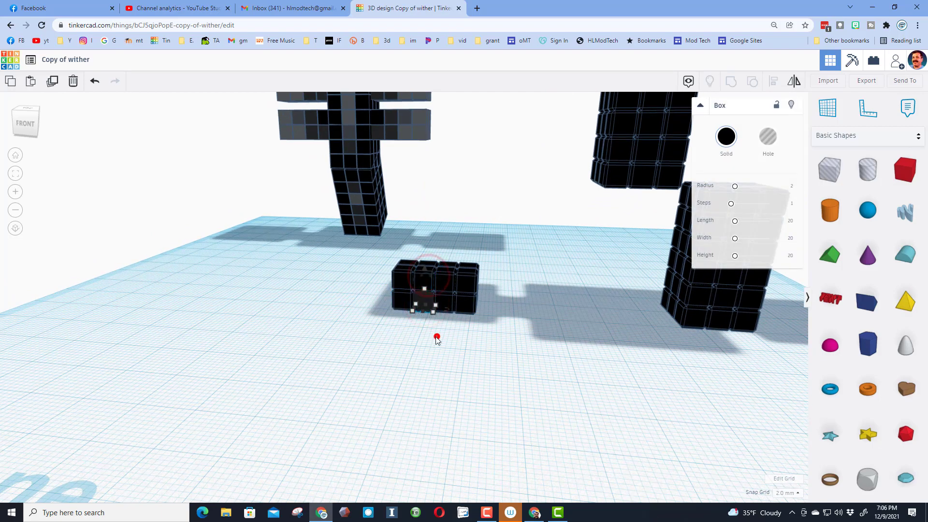
Color the block's two lower-left front boxes and the second upper front box from the left with the near-black charcoal preset.
click(405, 303)
click(427, 309)
shift+click(425, 294)
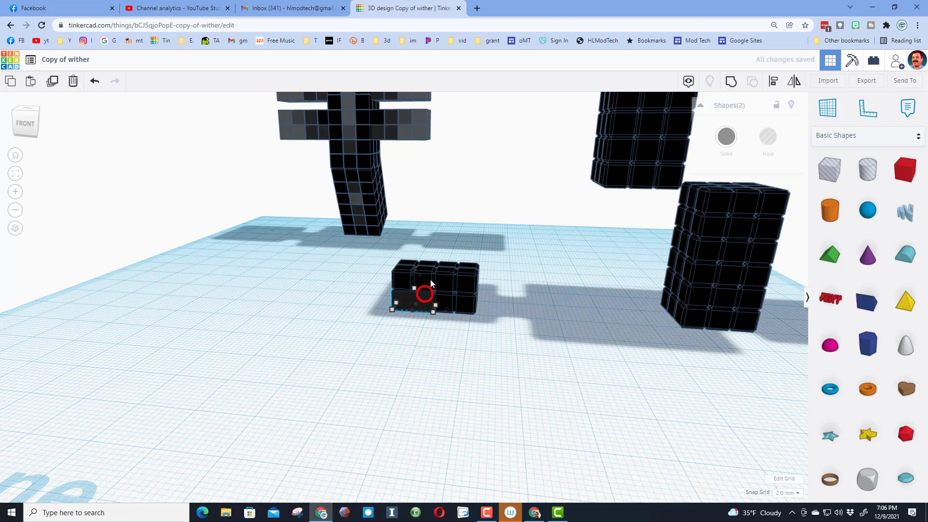
shift+click(430, 280)
click(726, 137)
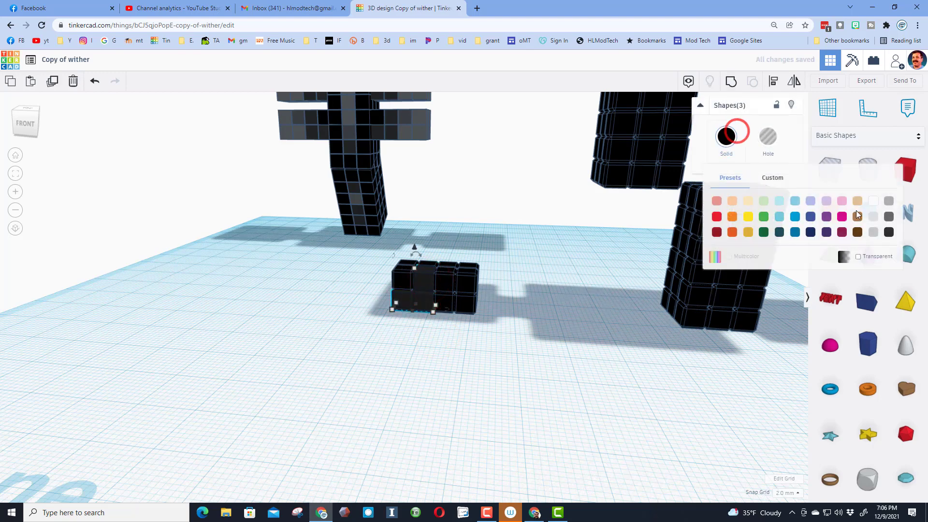
click(889, 216)
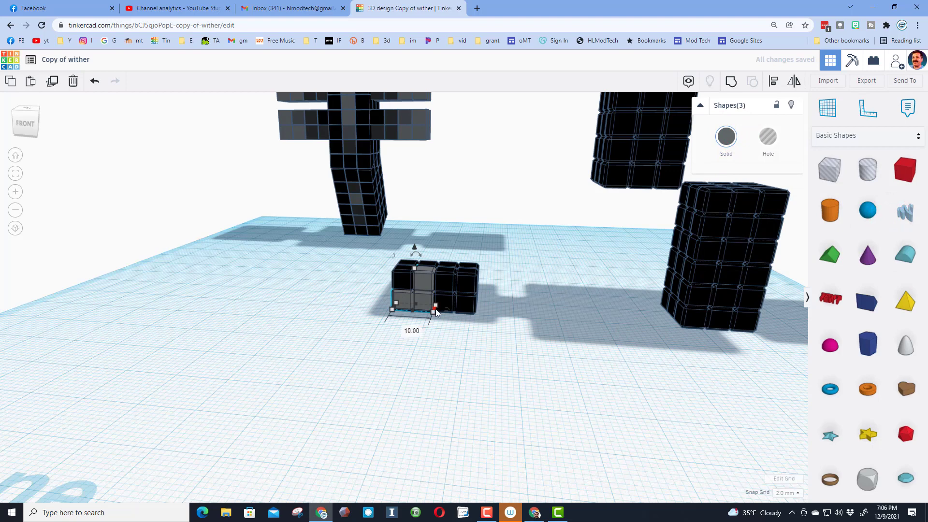
click(725, 139)
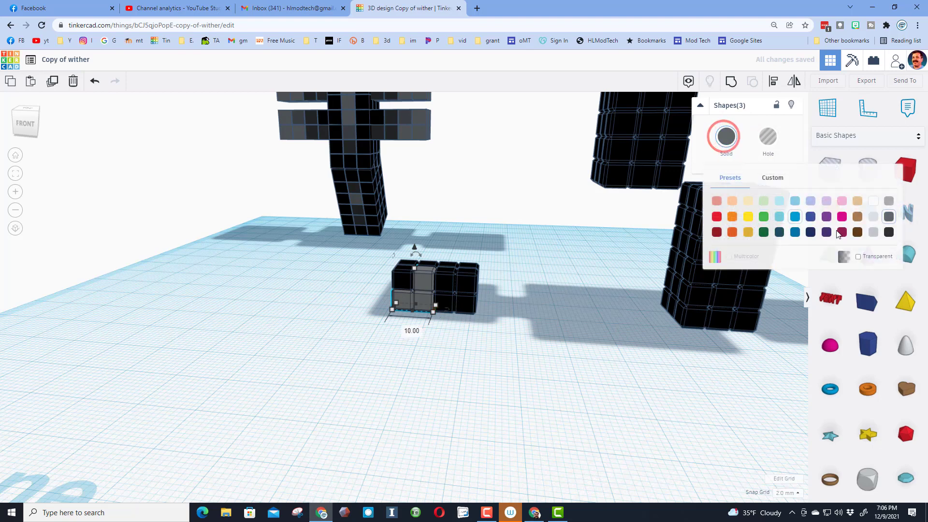
click(887, 231)
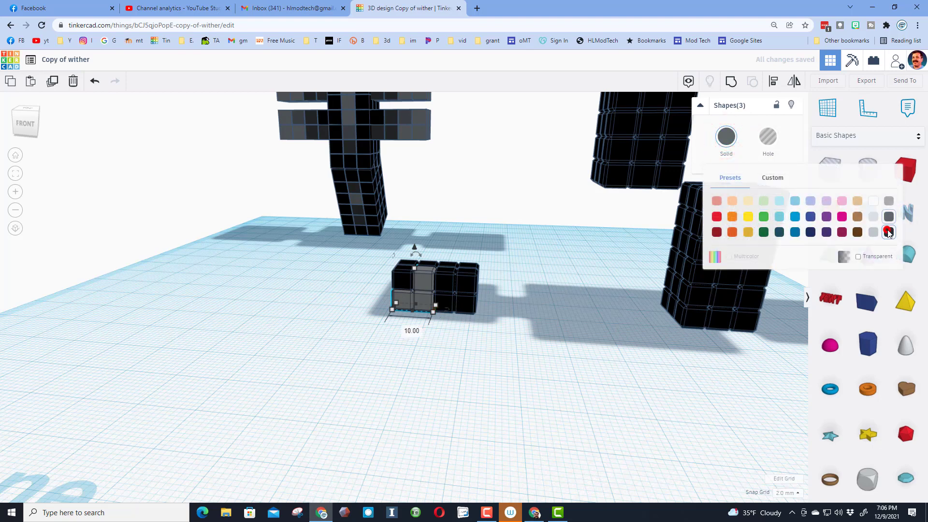
Color the third upper front box from the left dark gray.
click(446, 278)
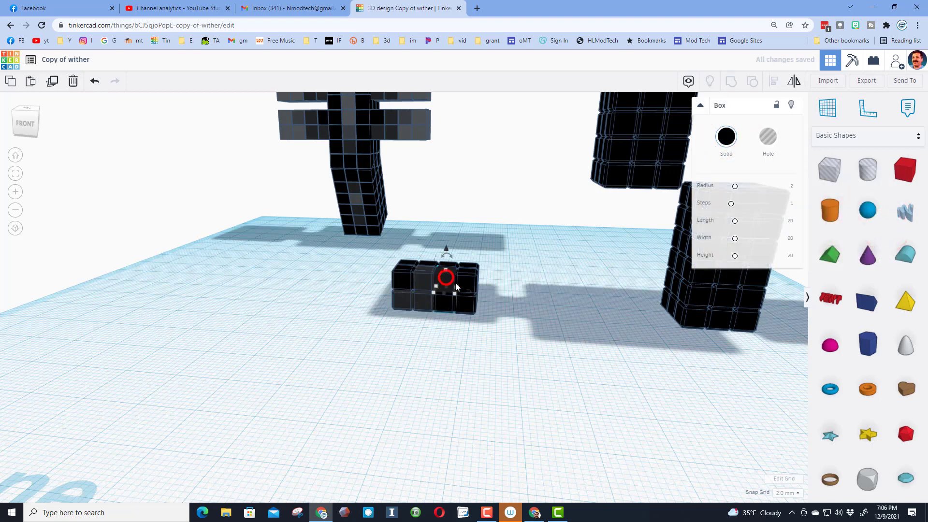
click(728, 139)
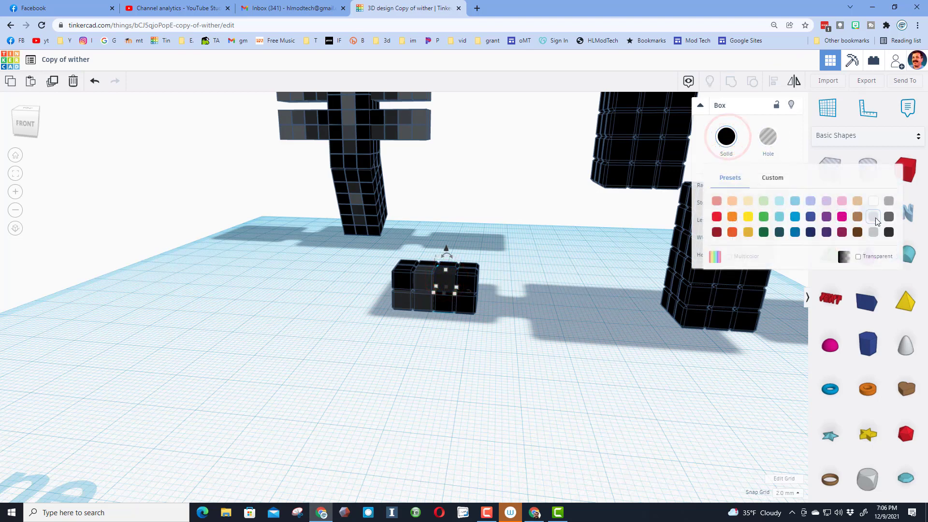
click(891, 218)
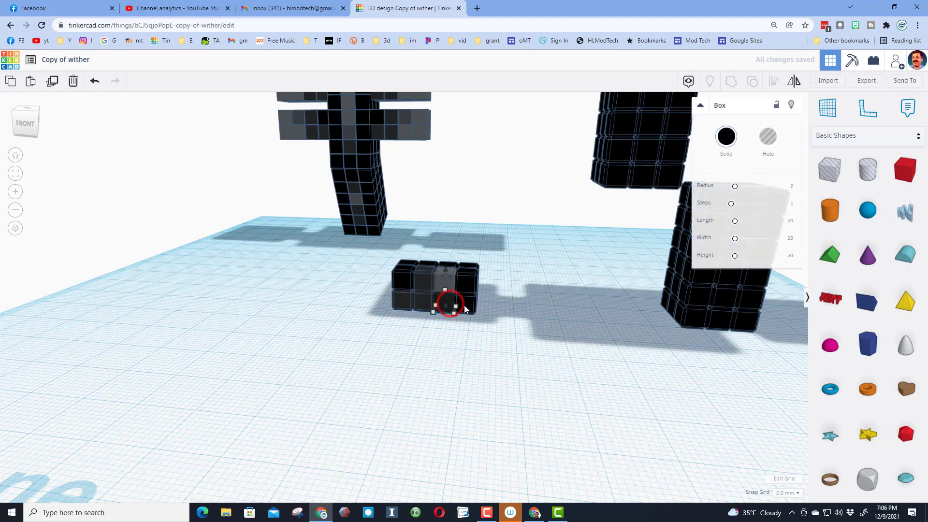
Color the block's two lower-right front boxes light gray and its upper-right front box medium gray.
shift+click(466, 281)
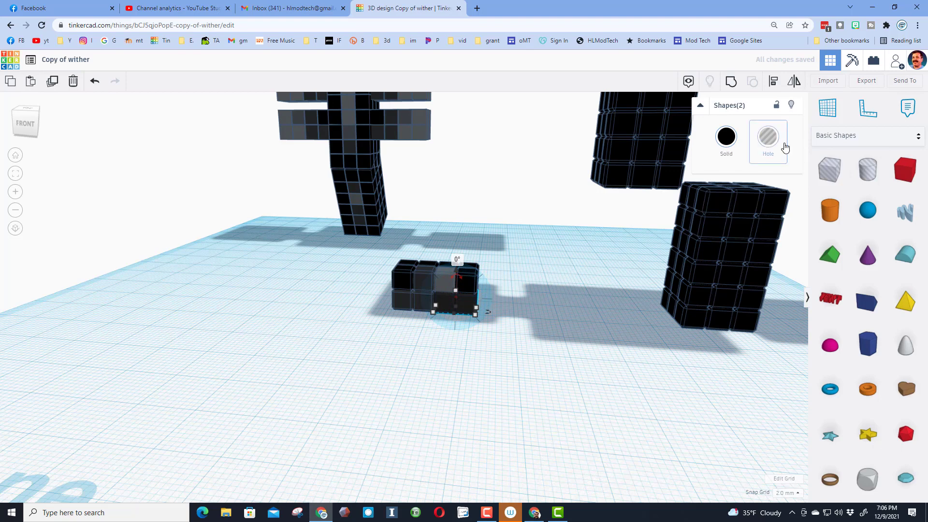
click(727, 136)
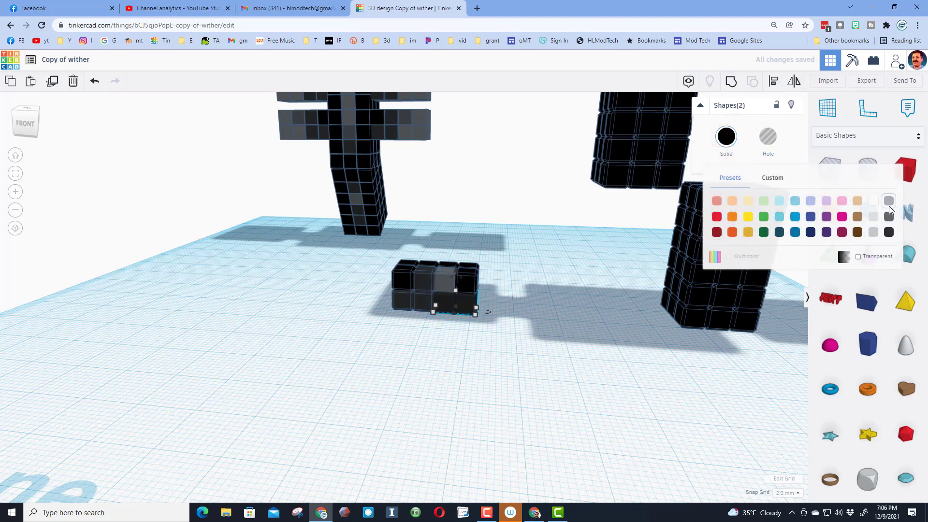
click(873, 232)
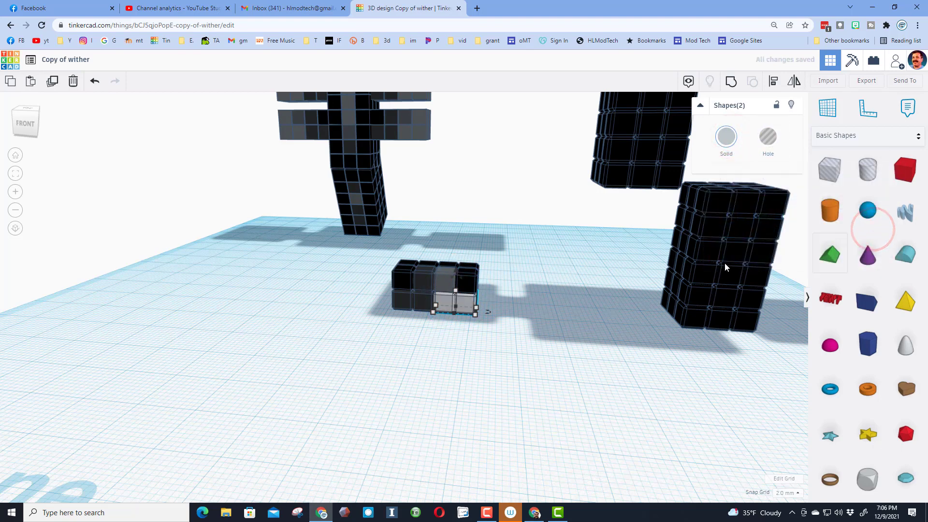
click(466, 286)
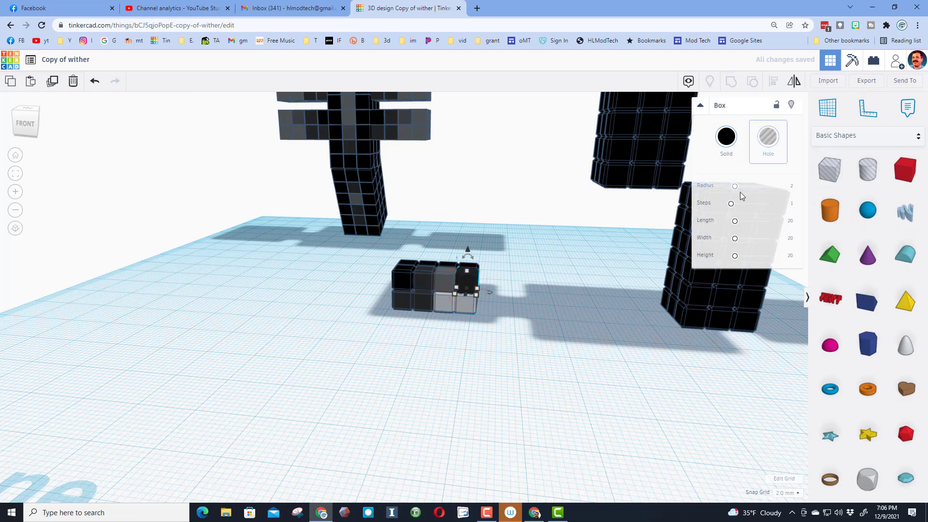
click(727, 139)
click(886, 199)
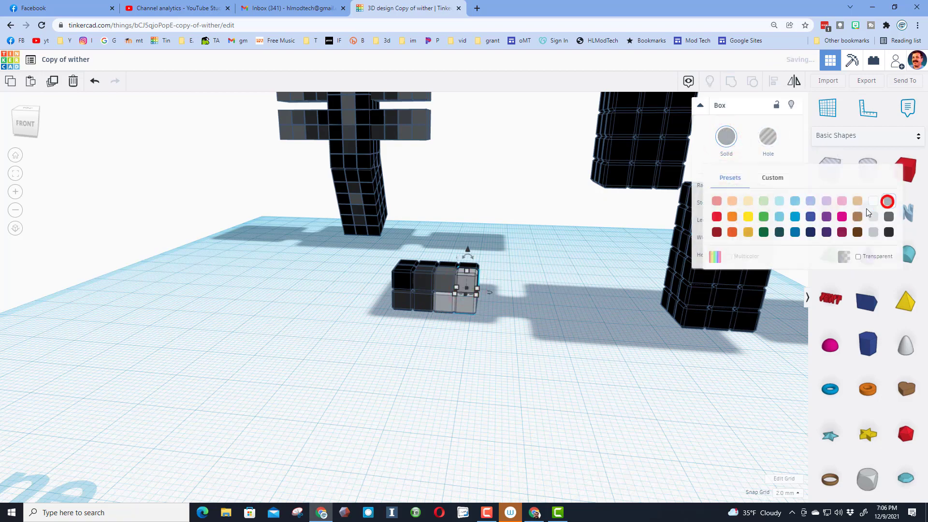
Delete the block's eight plain black rear boxes and replace them with a duplicate of the shaded front eight.
click(556, 252)
right_drag(560, 251, 527, 240)
scroll(532, 240, down, 5)
right_drag(584, 235, 454, 318)
scroll(355, 237, down, 2)
scroll(411, 283, up, 5)
mouse_move(397, 271)
right_down()
mouse_move(413, 280)
mouse_move(531, 275)
mouse_move(429, 319)
mouse_move(506, 317)
mouse_move(389, 270)
right_up()
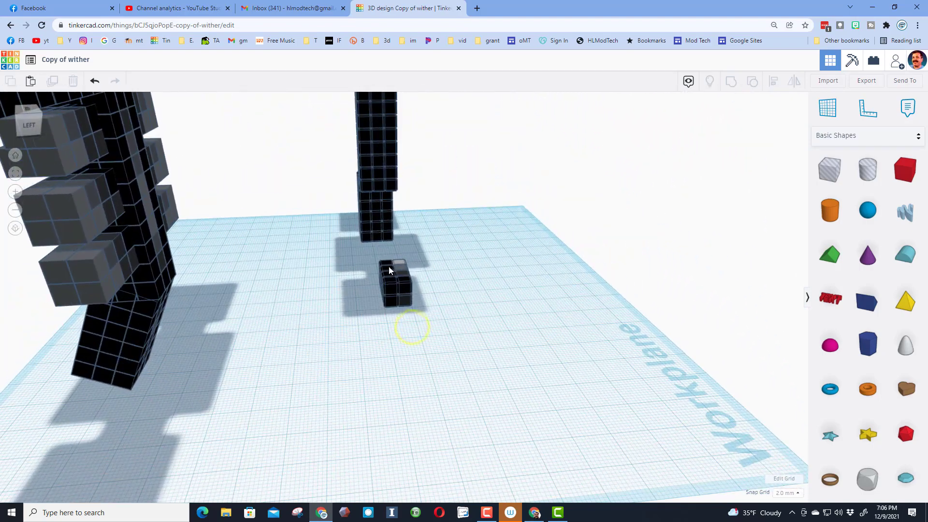
click(387, 306)
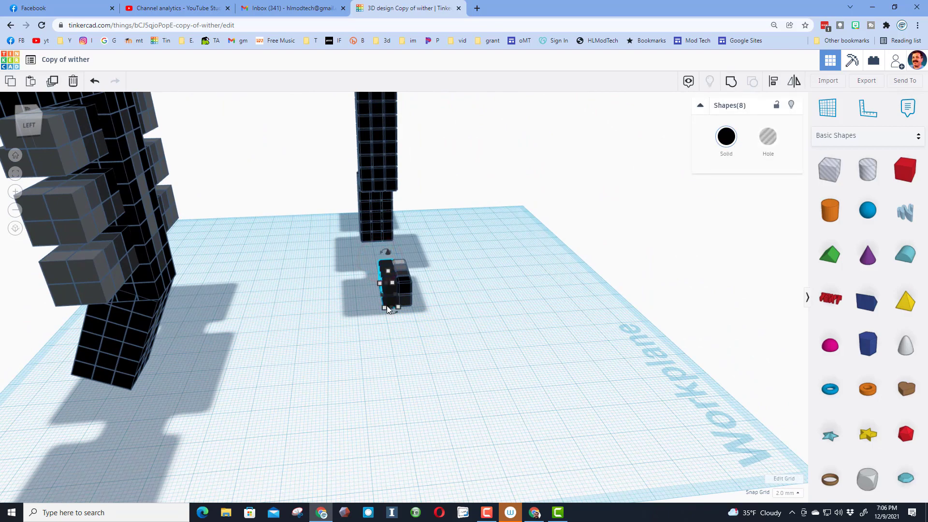
key(Delete)
drag(375, 265, 420, 305)
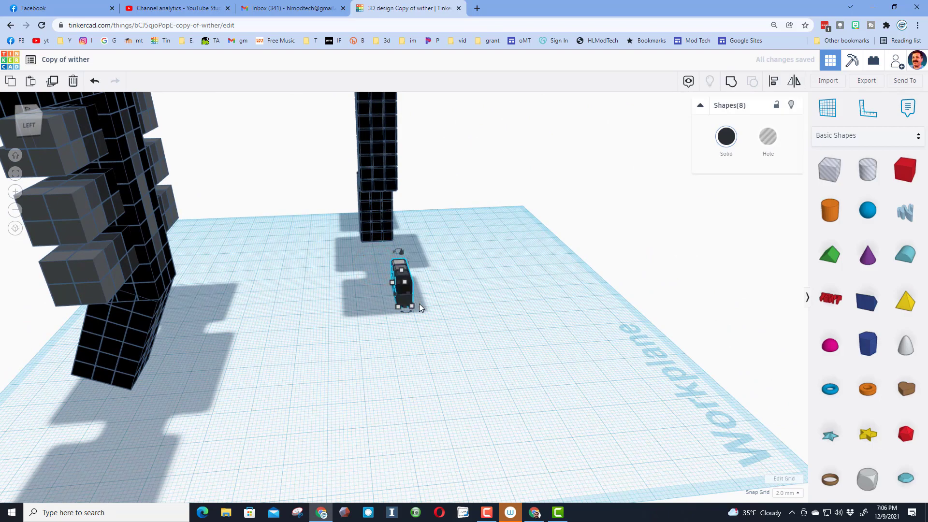
key(ctrl+z)
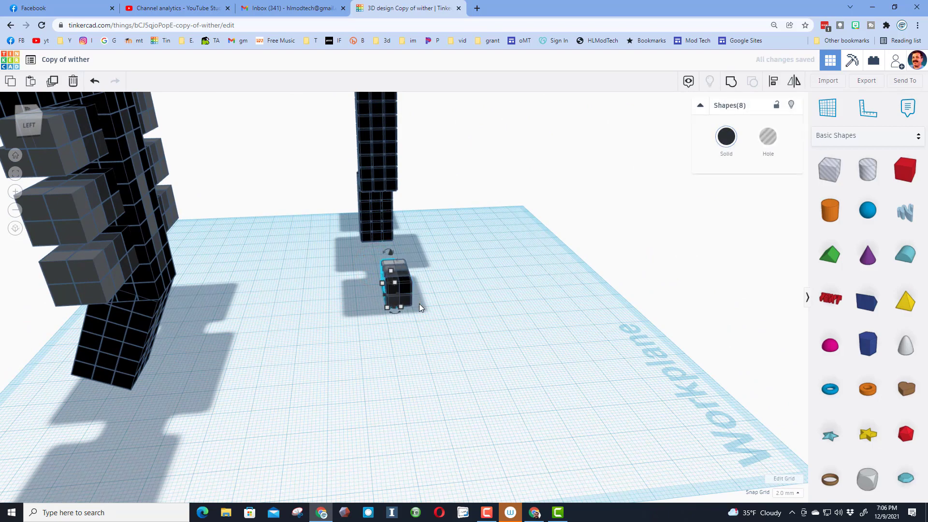
Select the 16-box shaded rib block and duplicate it upward twice, making a stack of three evenly spaced ribs.
right_drag(466, 320, 348, 295)
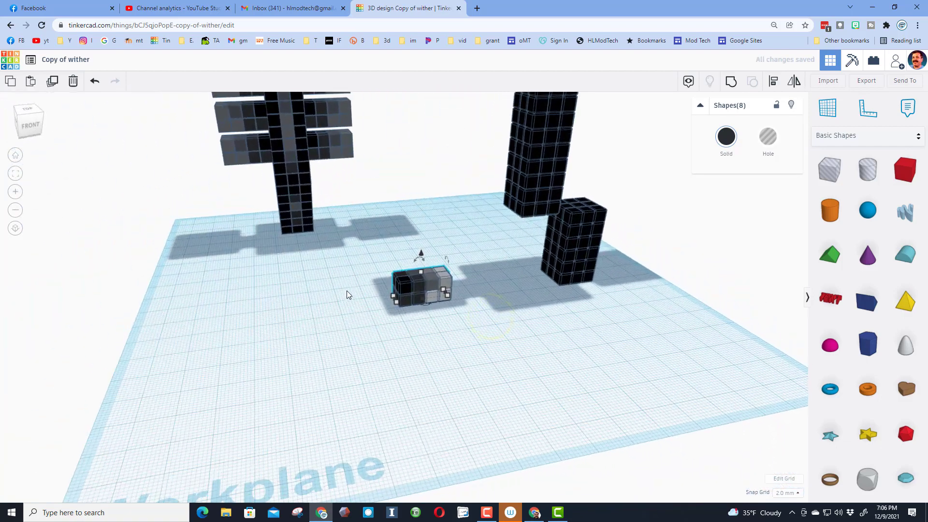
drag(381, 258, 457, 331)
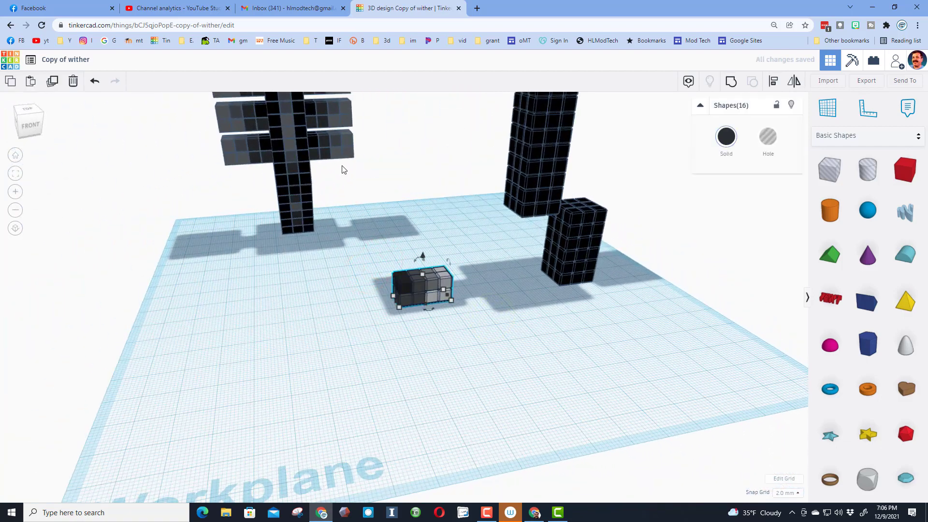
click(785, 493)
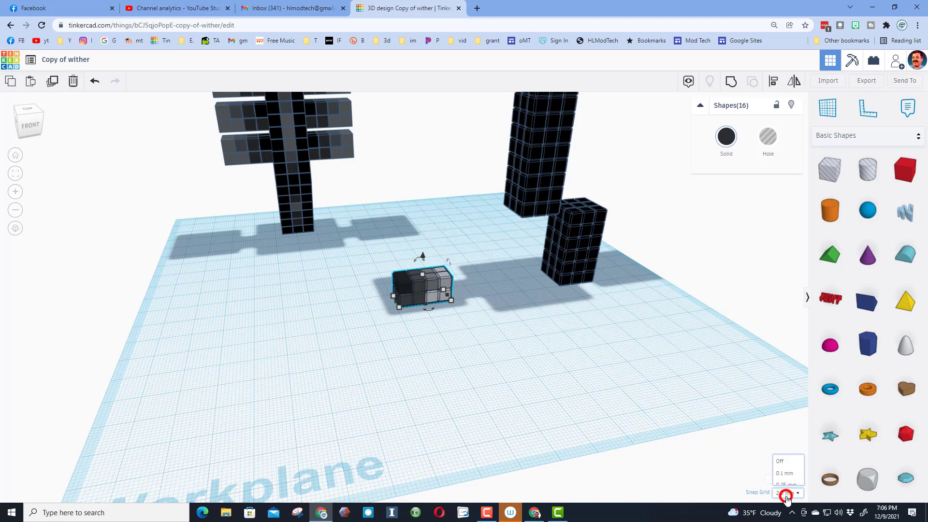
click(790, 461)
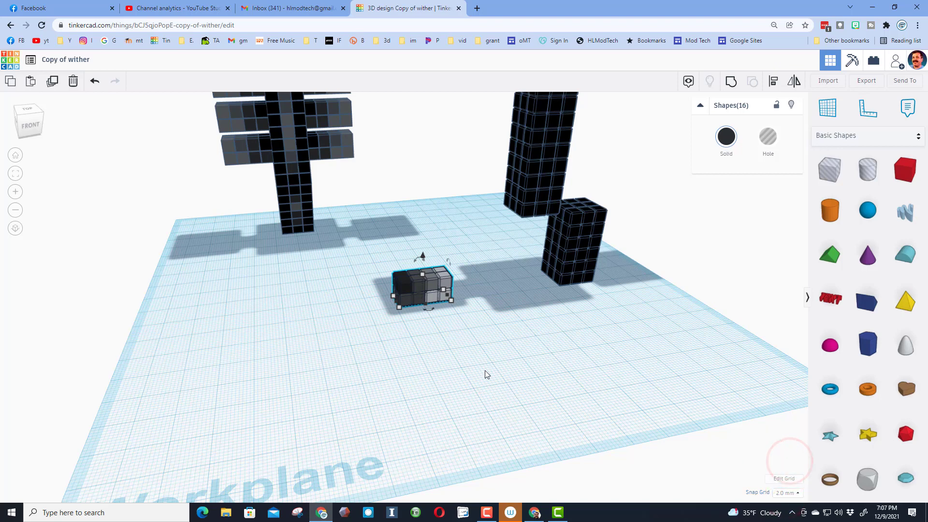
key(Up)
key(Down)
key(ctrl+Up)
key(ctrl+Up)
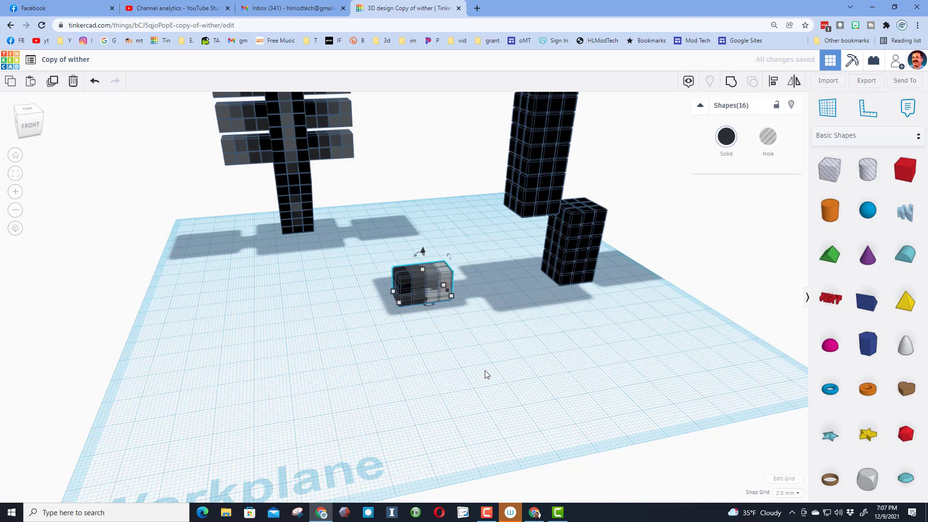
key(ctrl+Up)
key(ctrl+Up)
key(ctrl+Up)
key(ctrl+Up)
key(ctrl+Up)
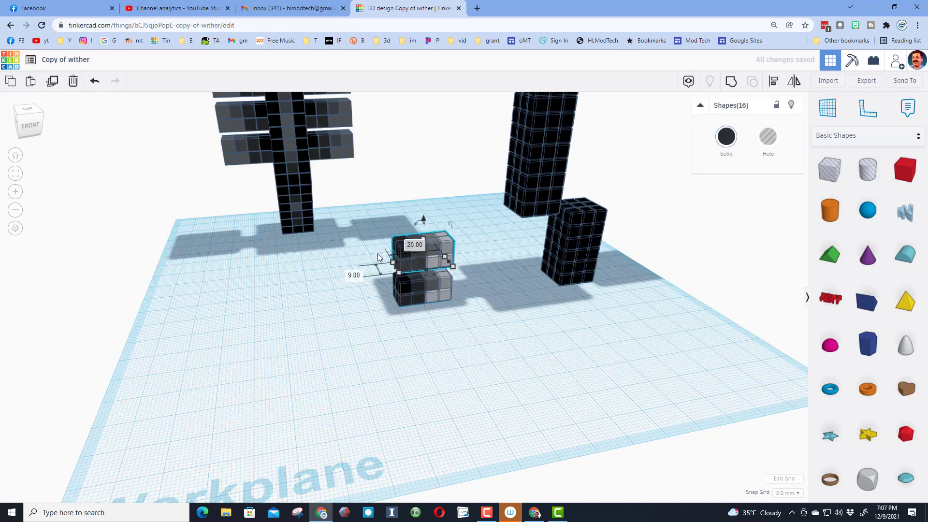
key(ctrl+d)
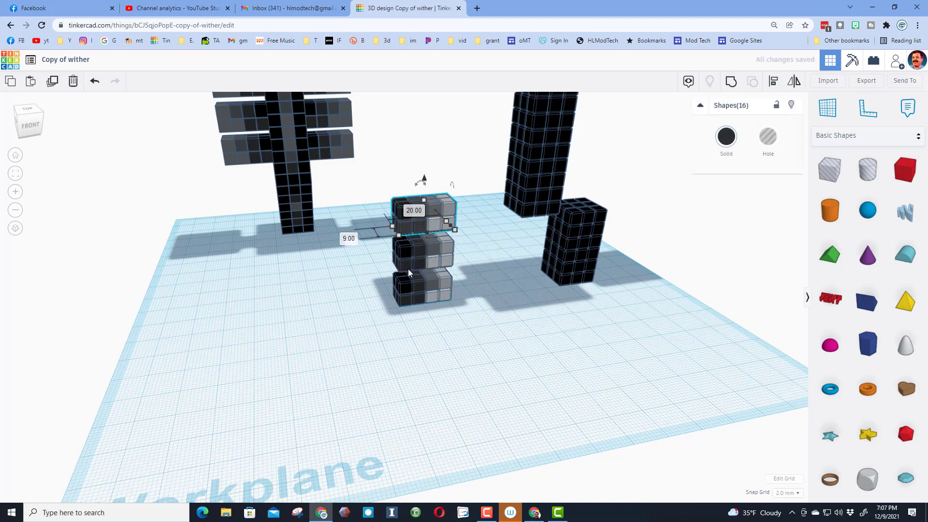
Duplicate the three-rib stack, shift the copy to the left along the workplane, and mirror the copy left to right.
scroll(396, 270, down, 2)
click(377, 278)
drag(387, 217, 450, 316)
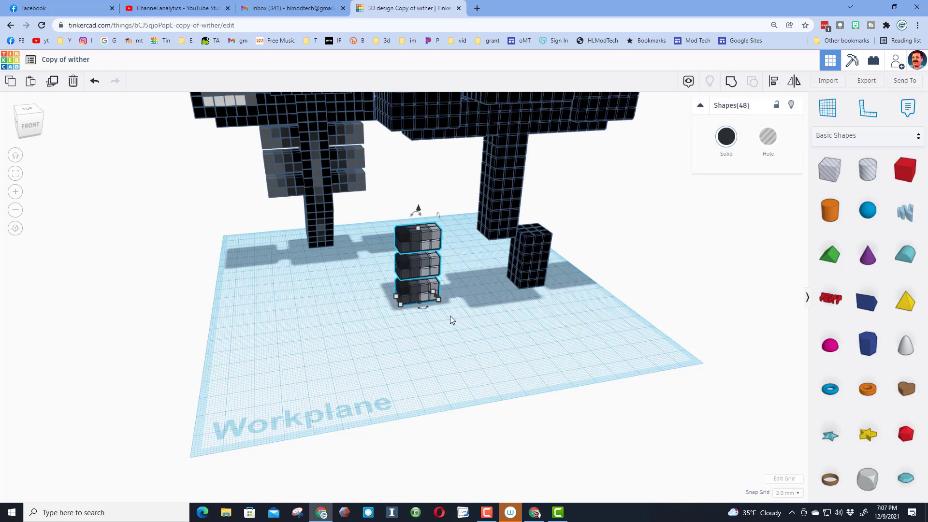
key(ctrl+d)
key(Left)
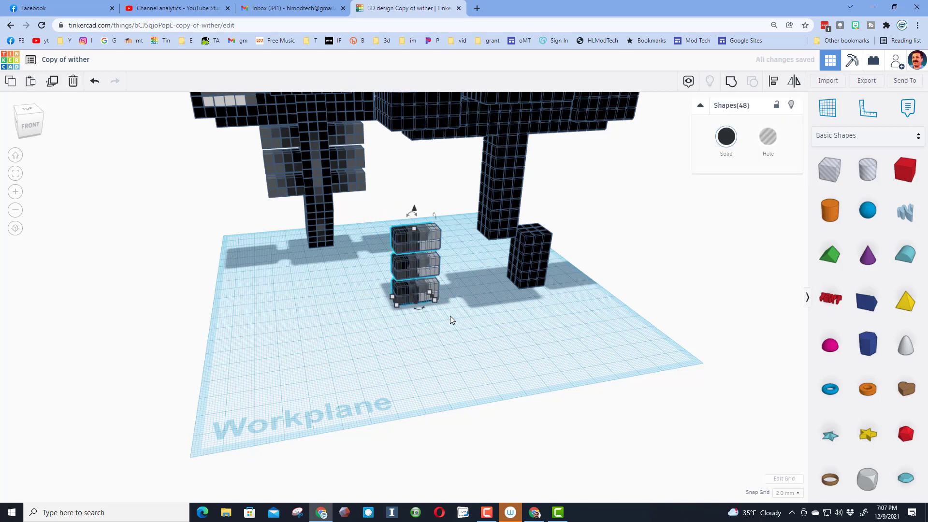
key(Left)
key(Left)
key(Left)
key(Left)
key(Left)
key(Left)
key(Left)
key(Left)
key(Left)
key(Left)
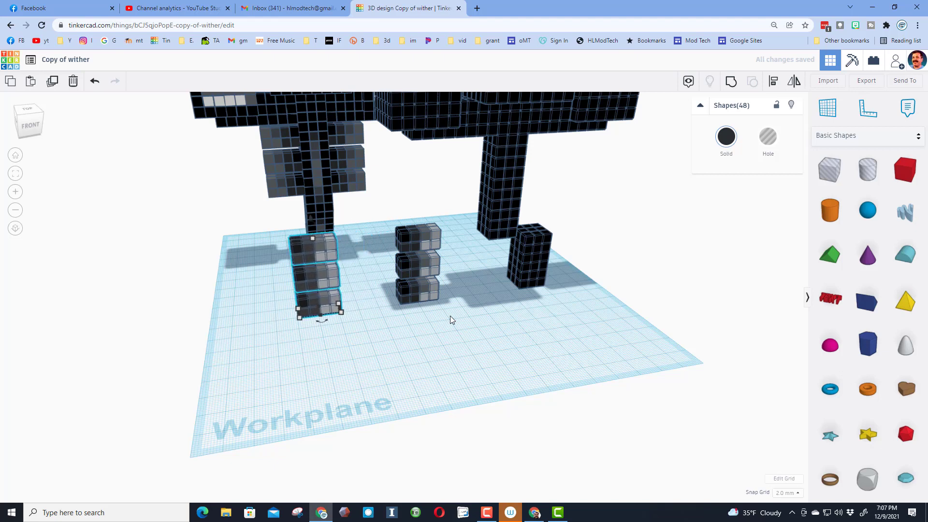
click(794, 81)
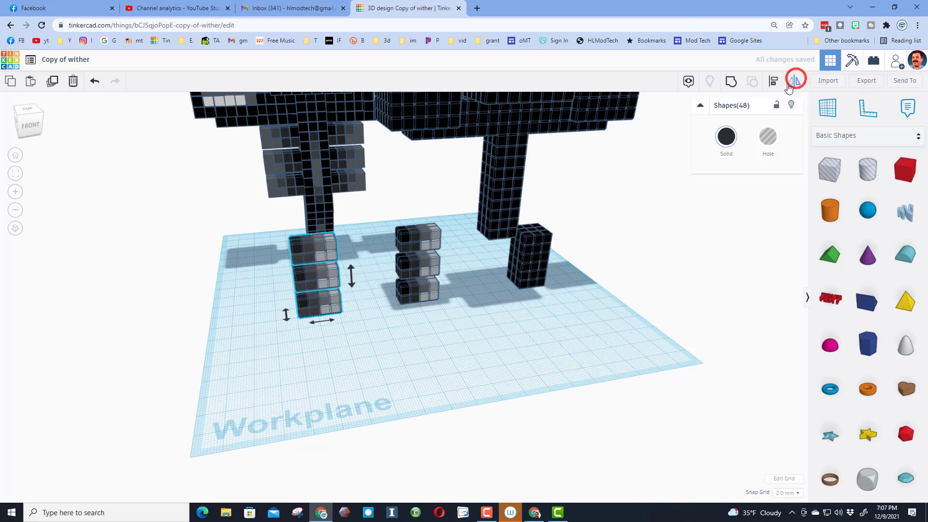
click(323, 322)
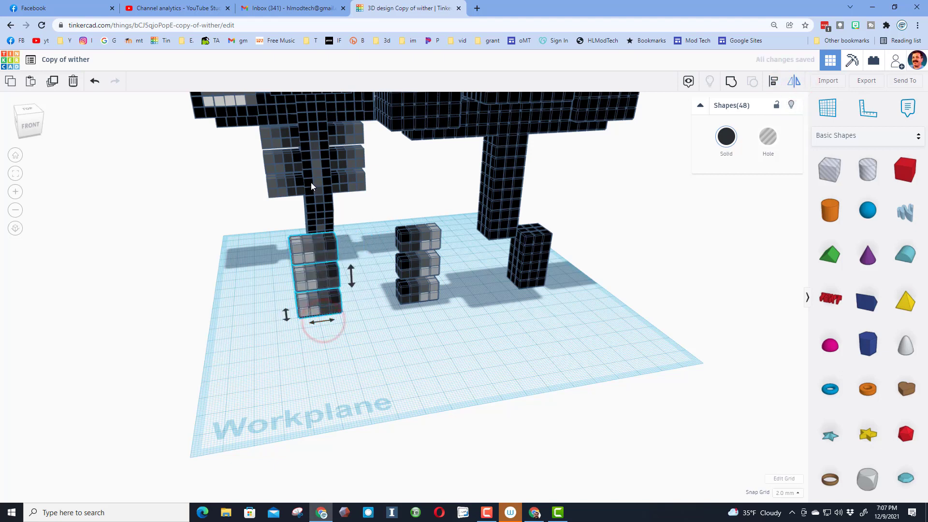
Group the original three-rib stack into one shape and set its color to Multicolor.
click(364, 303)
drag(380, 220, 450, 324)
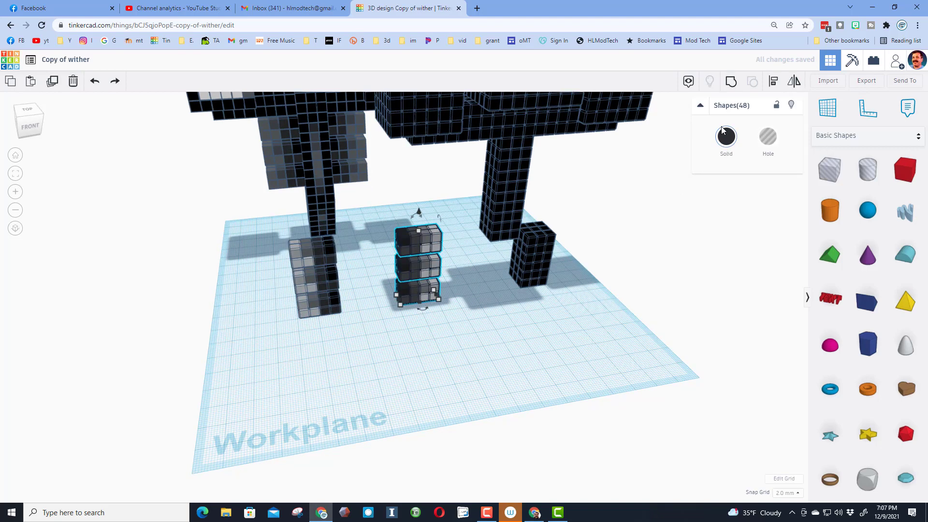
key(ctrl+g)
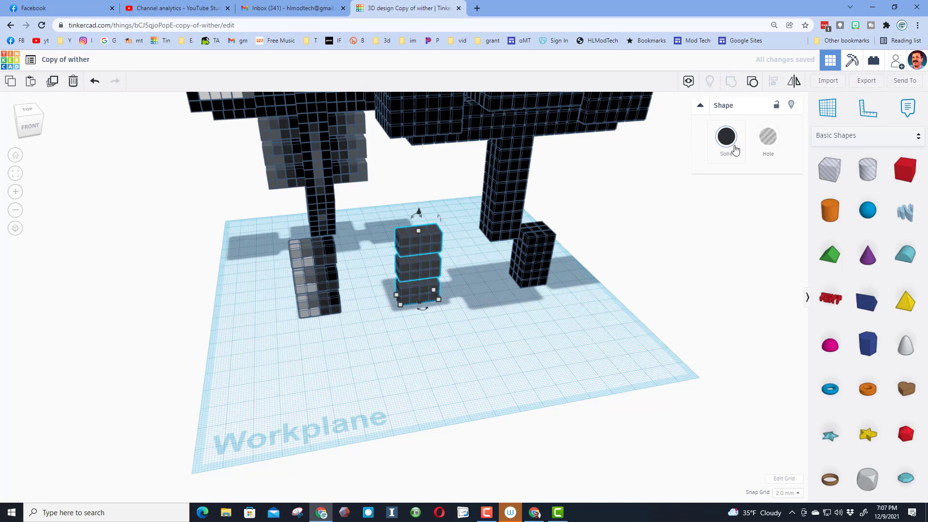
click(726, 140)
click(728, 257)
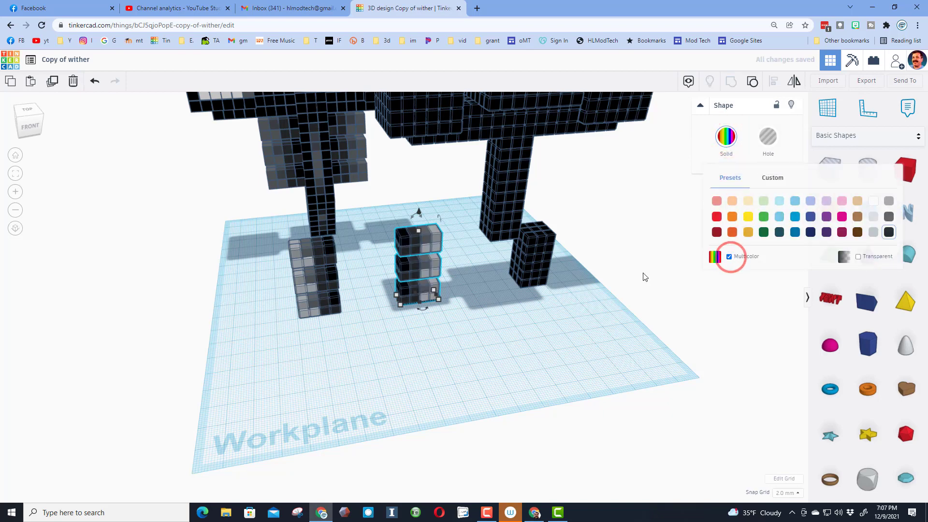
Group the mirrored three-rib stack and set it to Multicolor so its gray shades are kept.
right_drag(286, 309, 297, 328)
drag(239, 280, 343, 347)
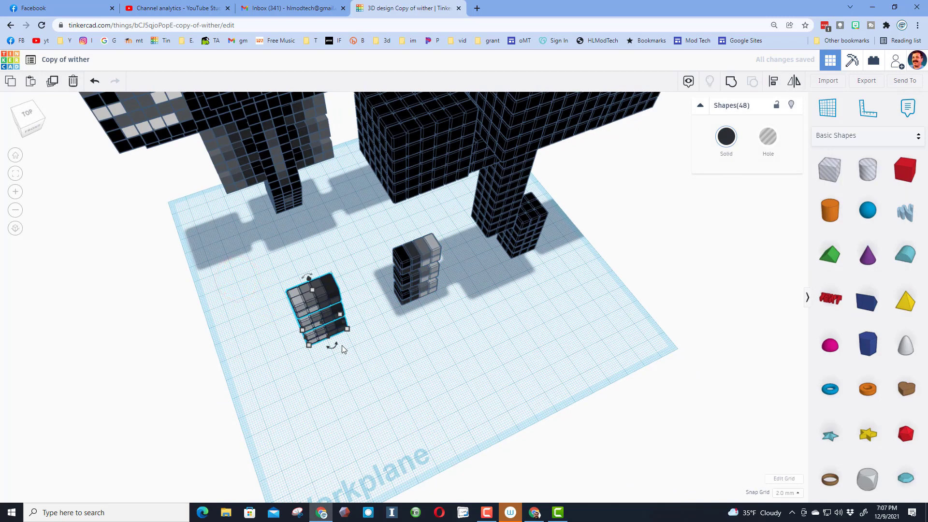
key(ctrl+g)
click(726, 139)
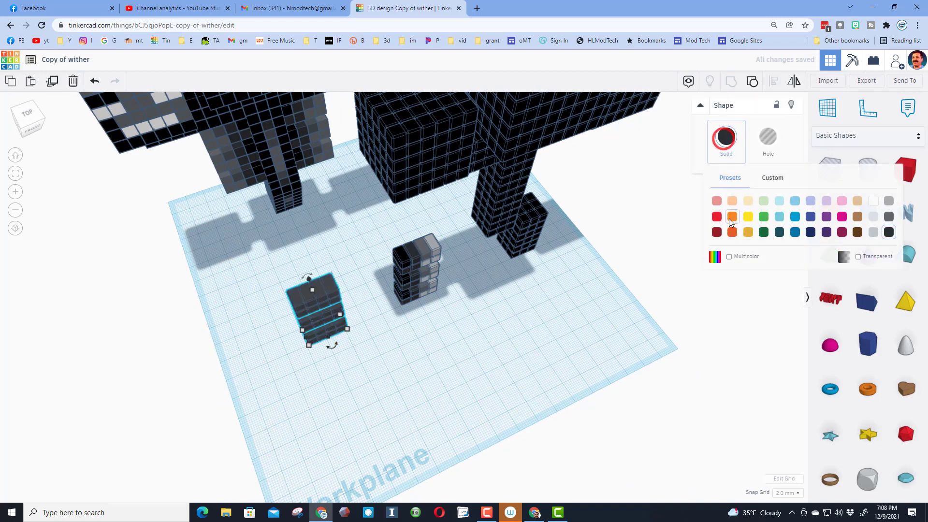
click(729, 257)
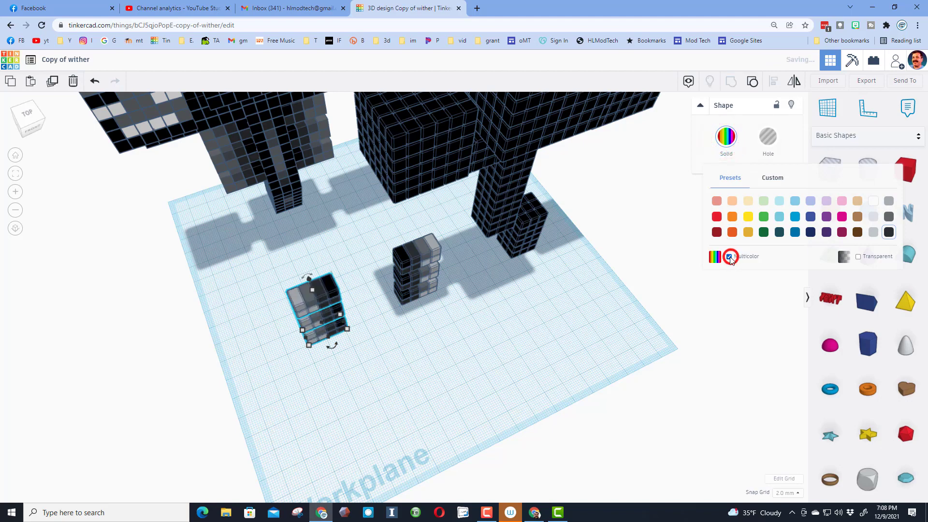
click(529, 303)
Place a workplane on the left face of the body column and drop the mirrored rib stack onto it.
right_drag(584, 302, 480, 263)
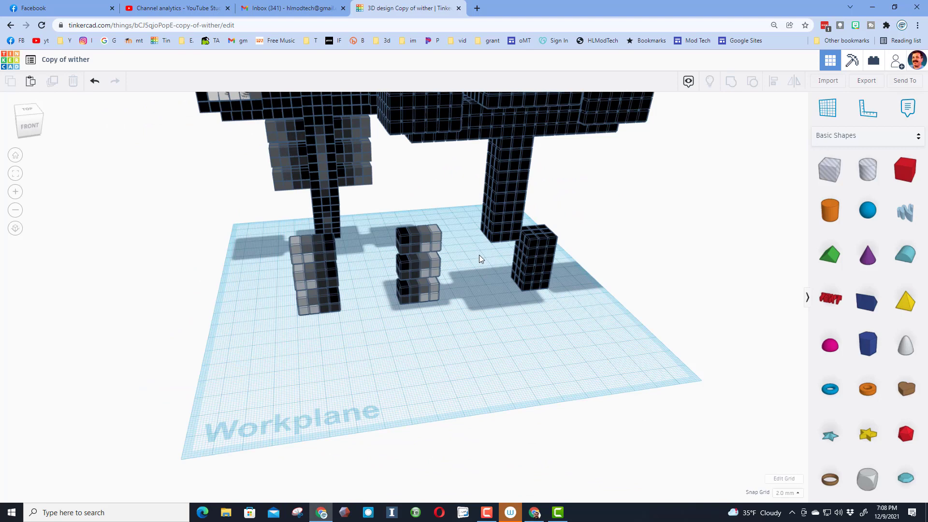
click(492, 183)
click(323, 271)
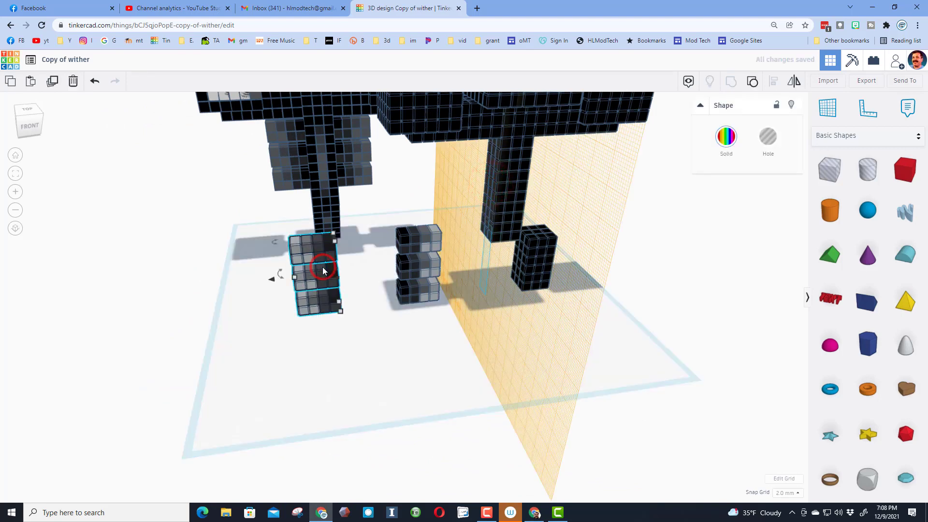
key(d)
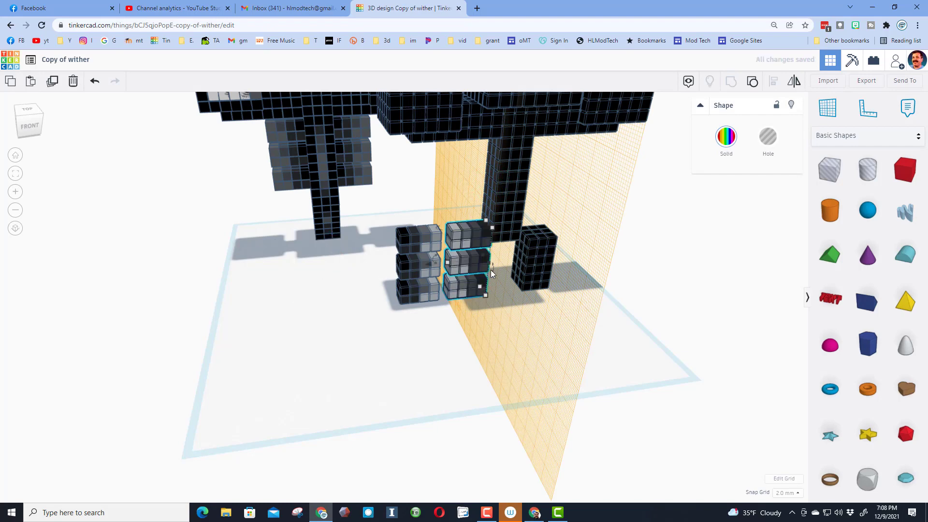
Place a workplane on the right face of the body column and drop the original rib stack onto it.
right_drag(560, 284, 392, 279)
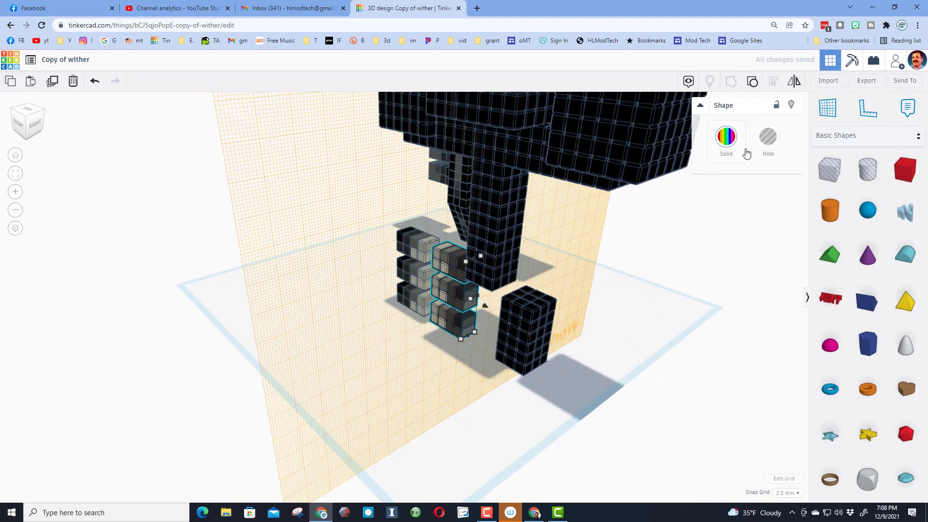
click(822, 112)
click(510, 244)
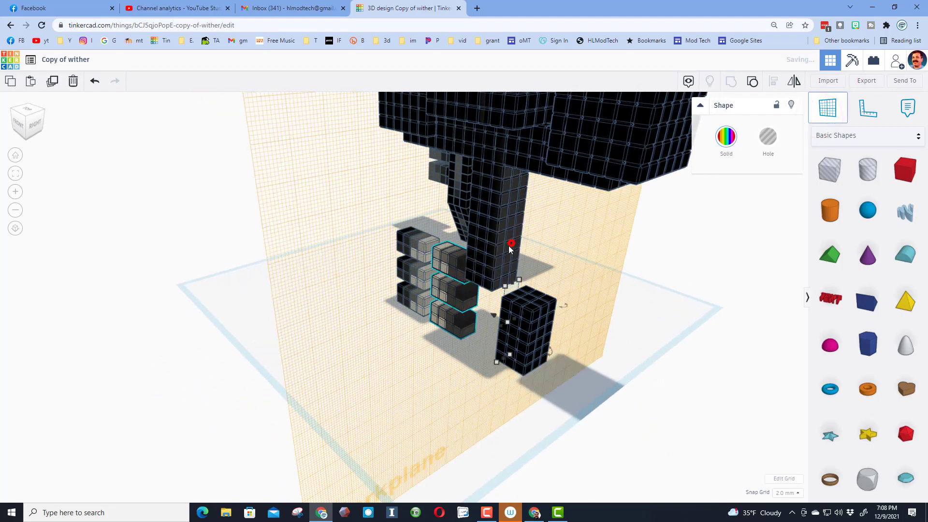
click(417, 252)
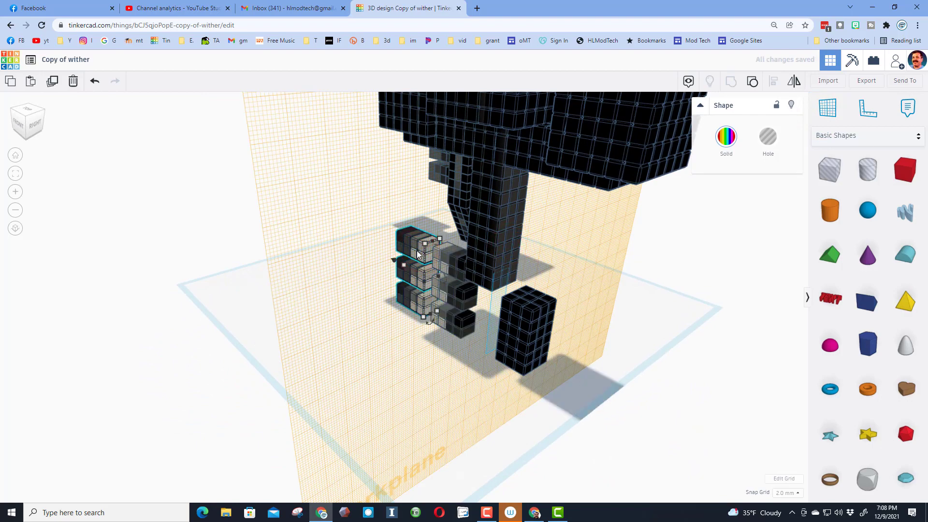
key(d)
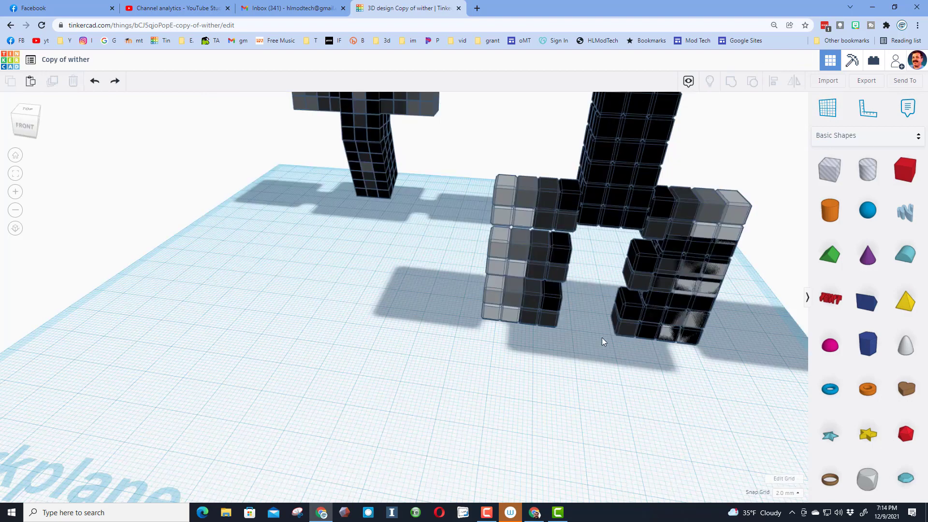
Align both rib stacks front to back with the body column, using the column as the fixed reference.
click(623, 327)
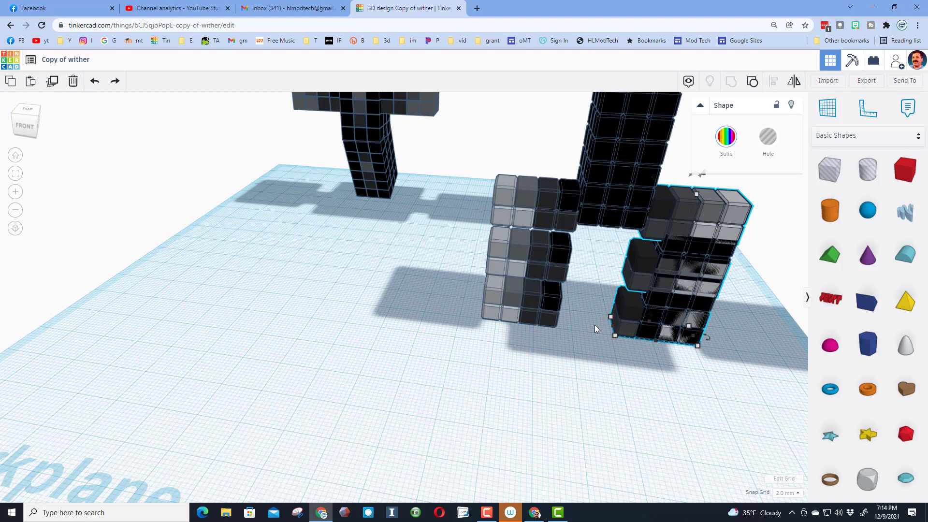
shift+click(540, 314)
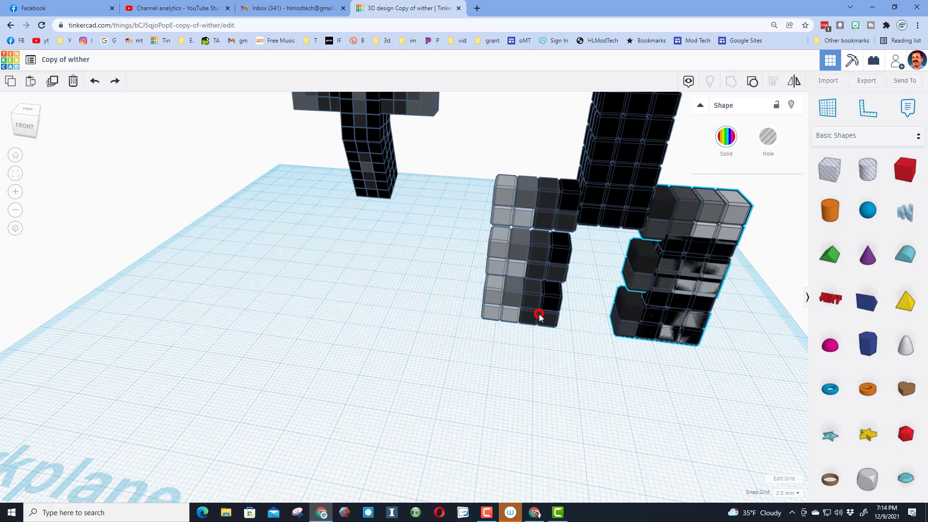
shift+click(595, 219)
scroll(556, 258, down, 3)
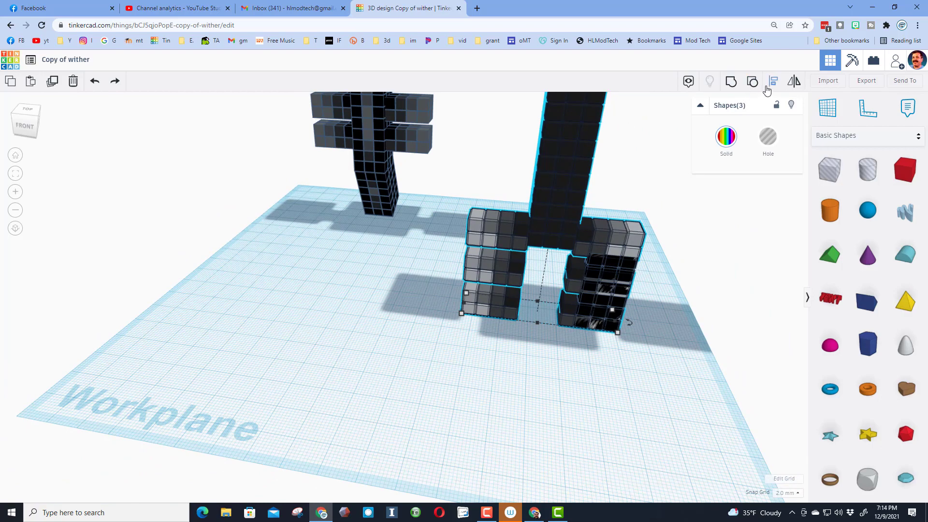
click(770, 83)
click(559, 180)
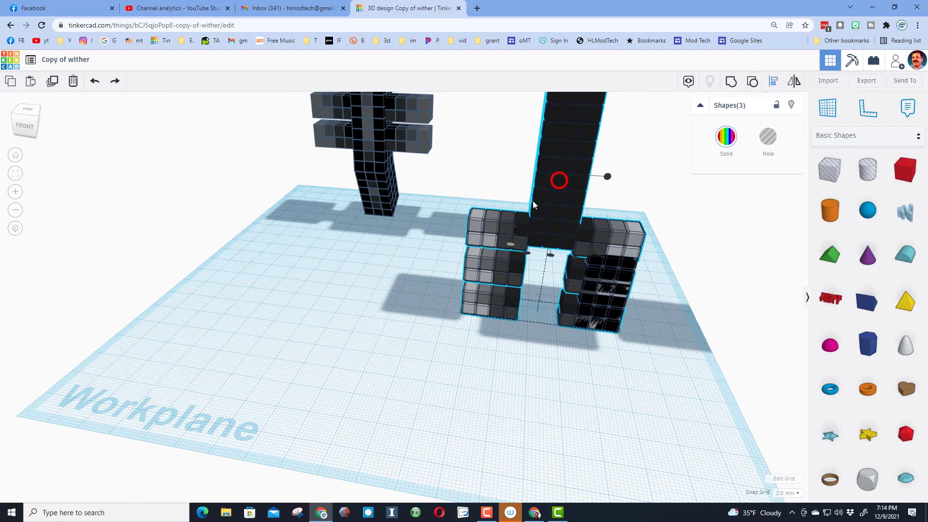
click(510, 237)
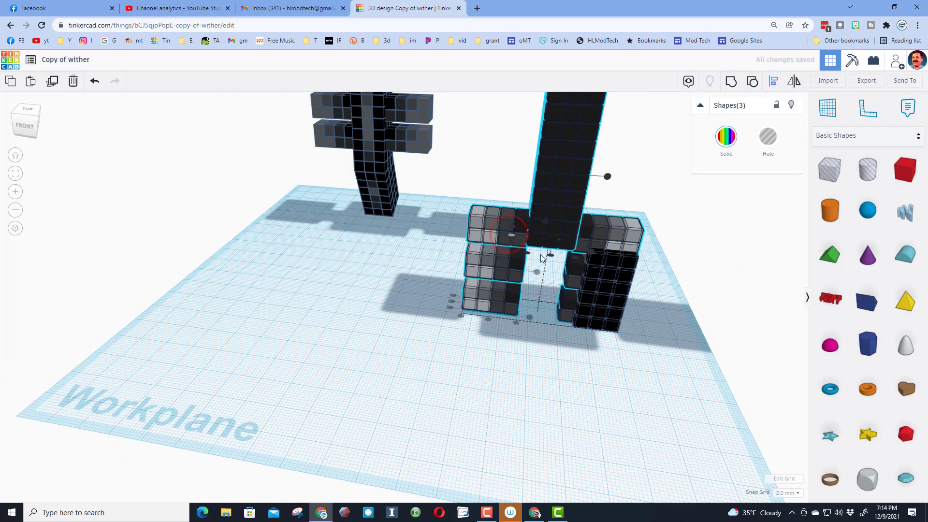
Raise both rib stacks together so all three rib pairs sit along the body column above its lower end.
click(559, 315)
shift+click(479, 305)
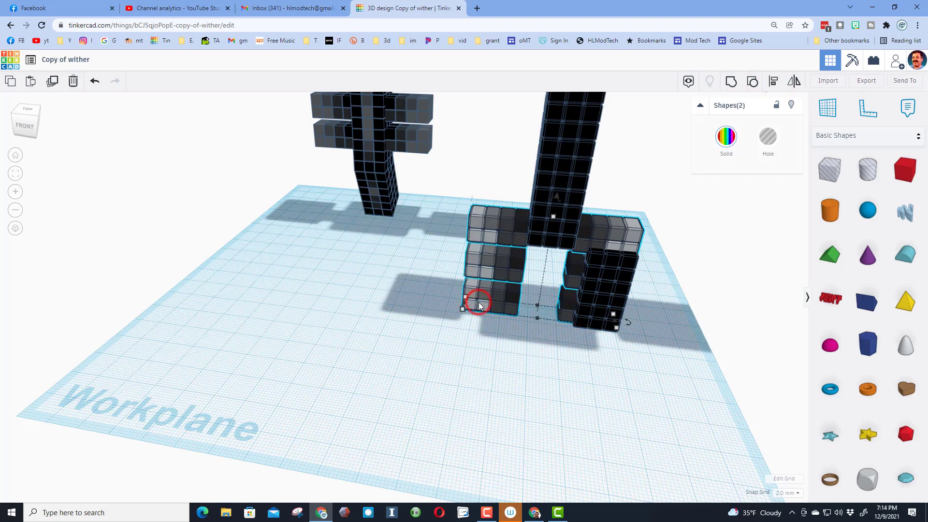
key(ctrl+Up)
key(ctrl+Up)
key(ctrl+Up)
key(ctrl+Up)
key(ctrl+Up)
key(ctrl+Up)
key(ctrl+Up)
key(ctrl+Up)
key(ctrl+Up)
key(ctrl+Up)
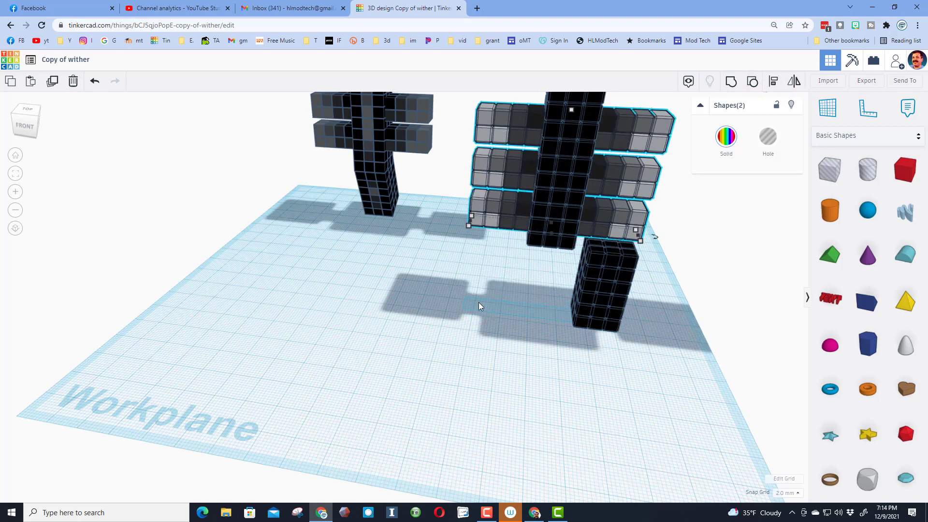
right_drag(478, 302, 482, 283)
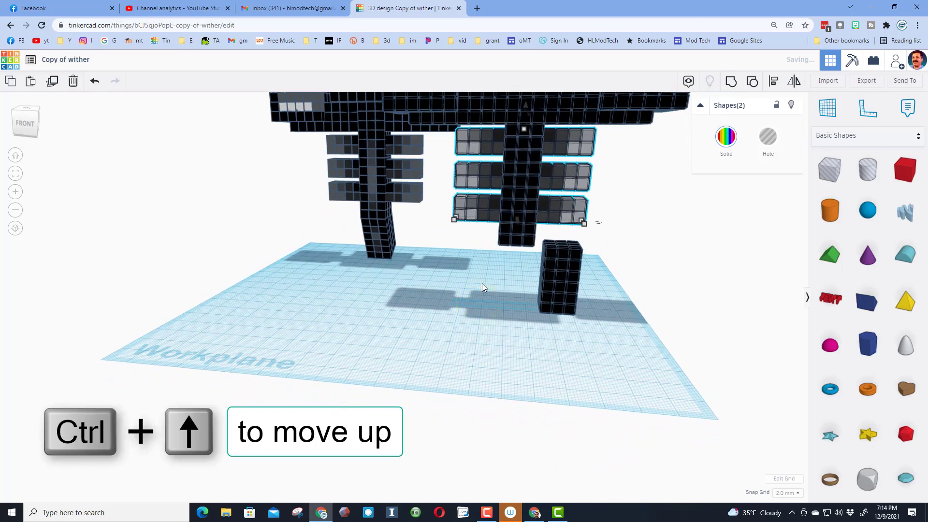
key(ctrl+Down)
click(415, 307)
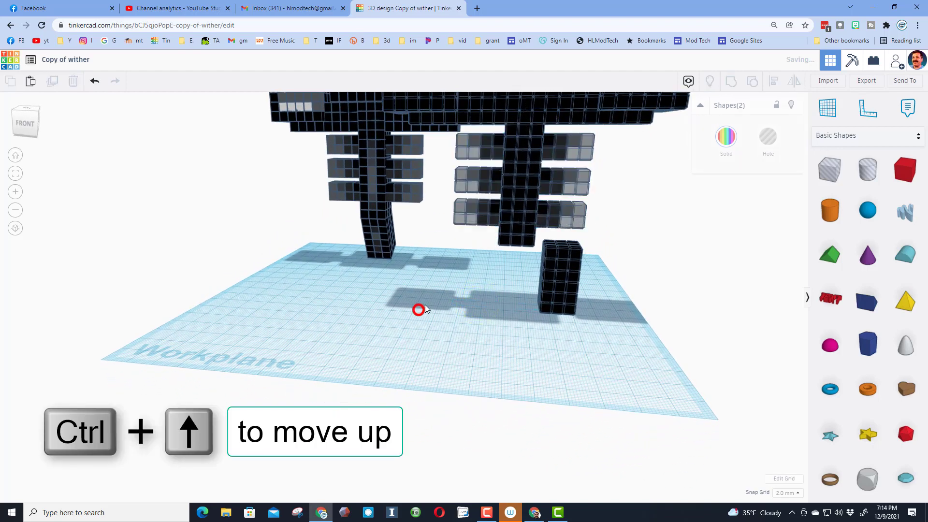
Rotate the separate black tail block by 22.5° so its lower end slants toward the back, like the reference wither's tail.
right_drag(448, 297, 317, 298)
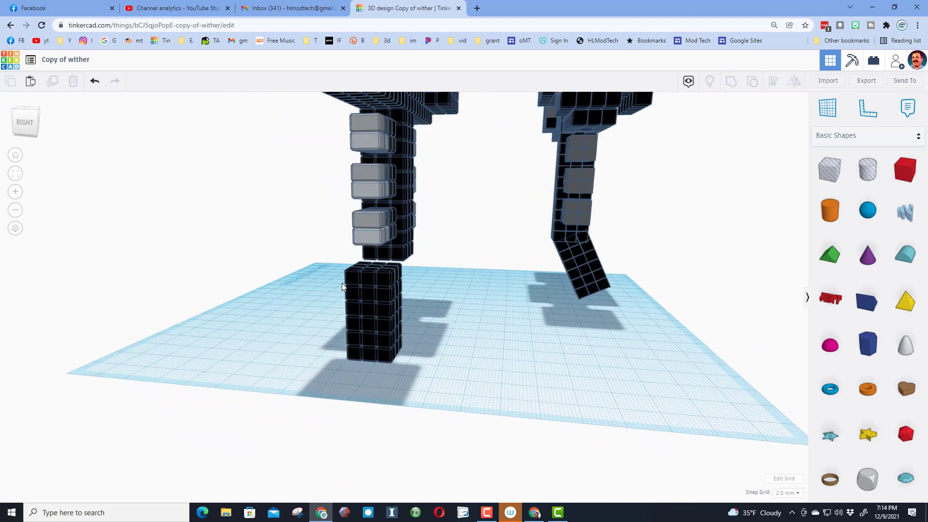
drag(335, 274, 425, 365)
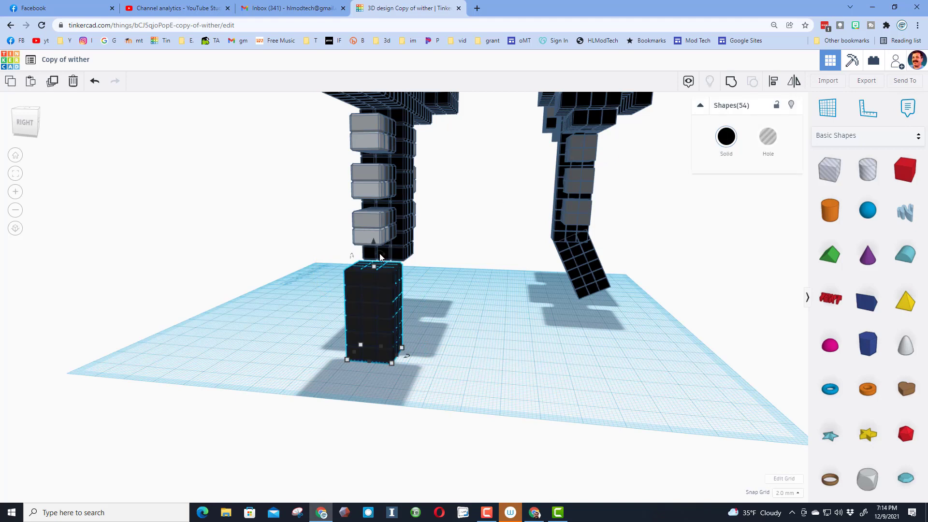
drag(380, 255, 366, 261)
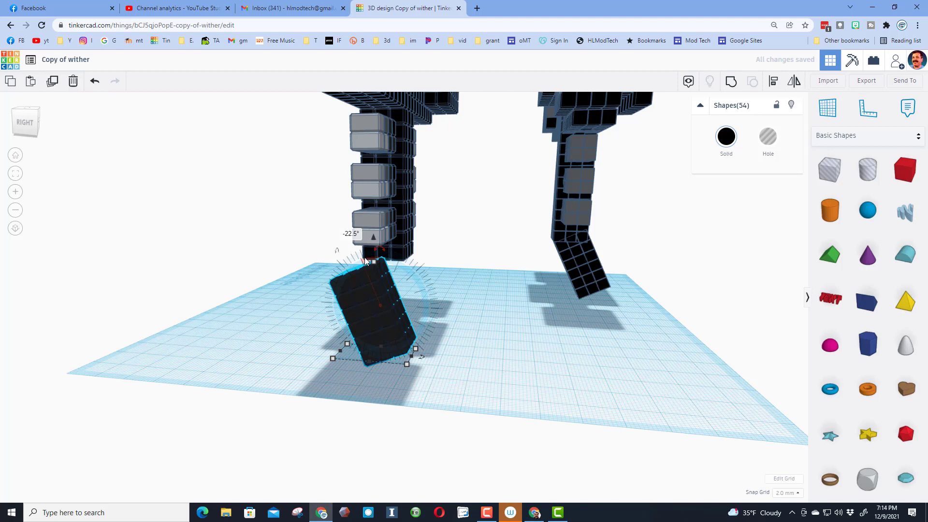
Move the tilted tail block under the body column and adjust its depth and height so its upper end meets the column.
right_drag(326, 282, 482, 289)
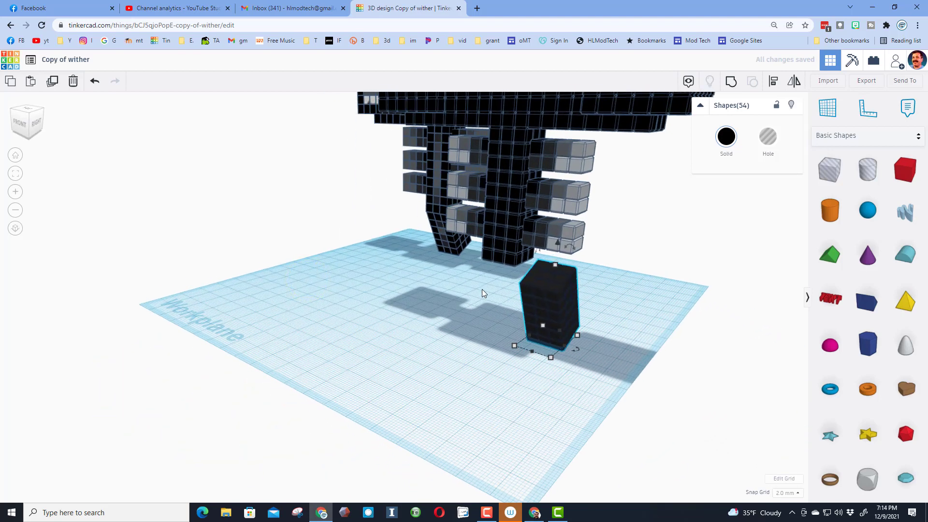
key(Left)
key(Left)
key(Left)
key(Left)
key(Left)
key(Left)
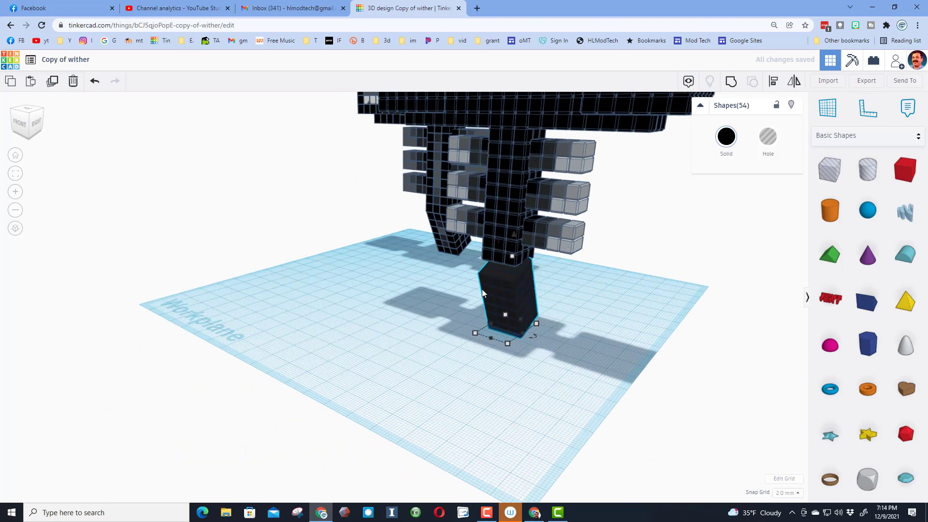
key(Up)
key(Up)
key(Up)
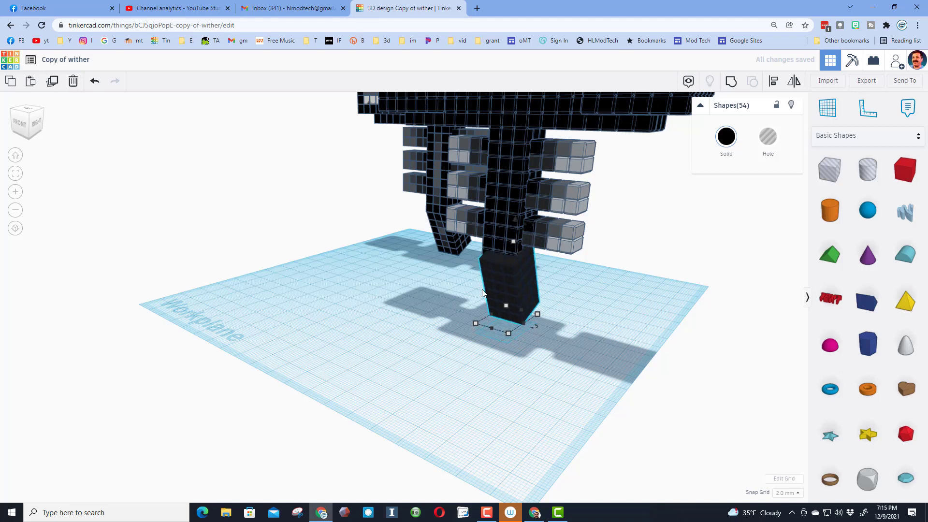
key(Up)
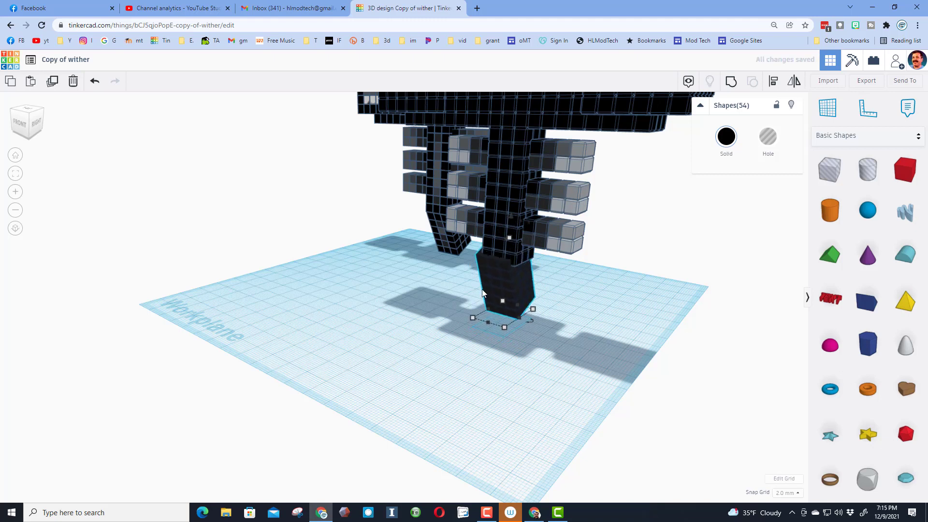
key(ctrl+Down)
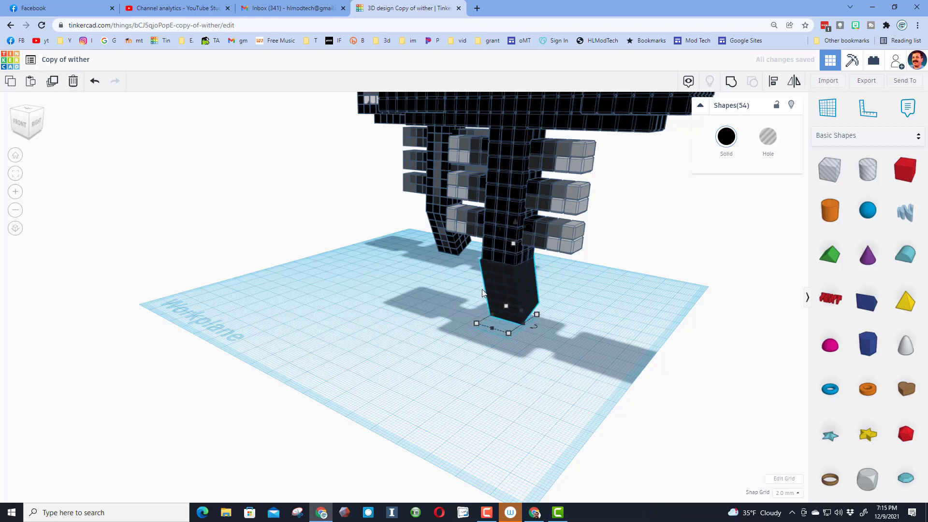
key(Up)
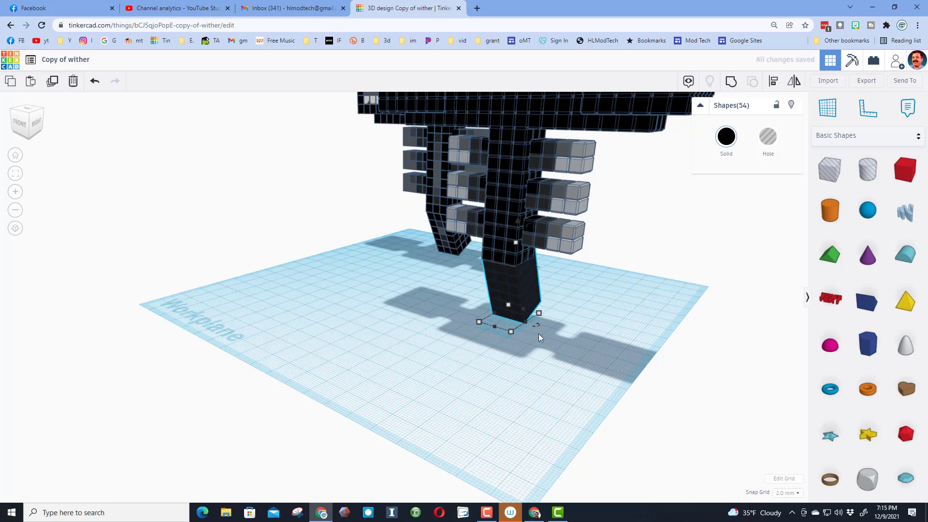
Set the snap grid to 1.0 mm and nudge the tail block one increment toward the front of the body column.
mouse_move(603, 325)
right_down()
mouse_move(425, 302)
mouse_move(558, 345)
right_up()
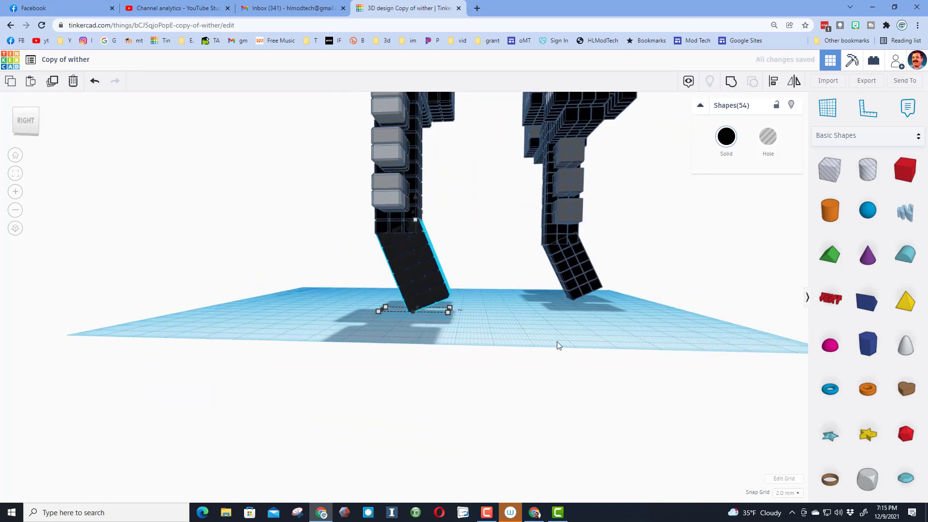
click(782, 494)
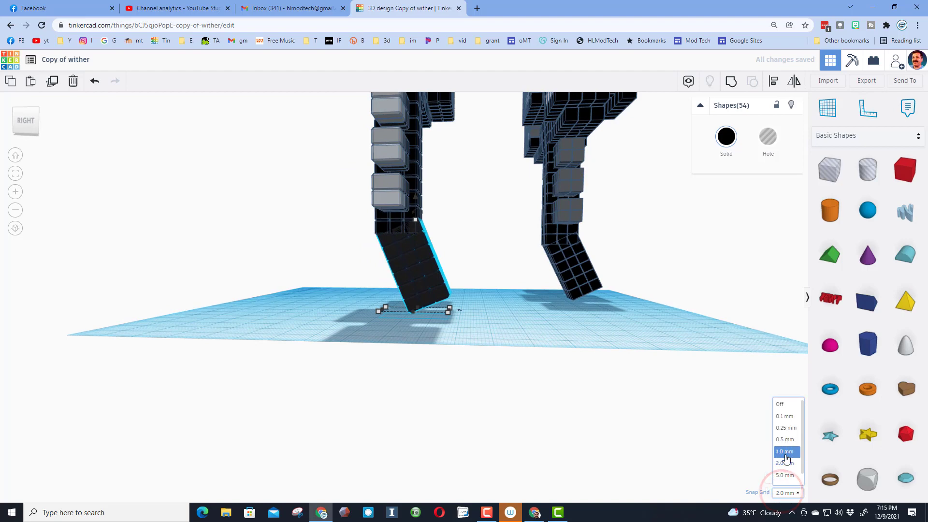
click(785, 452)
key(Left)
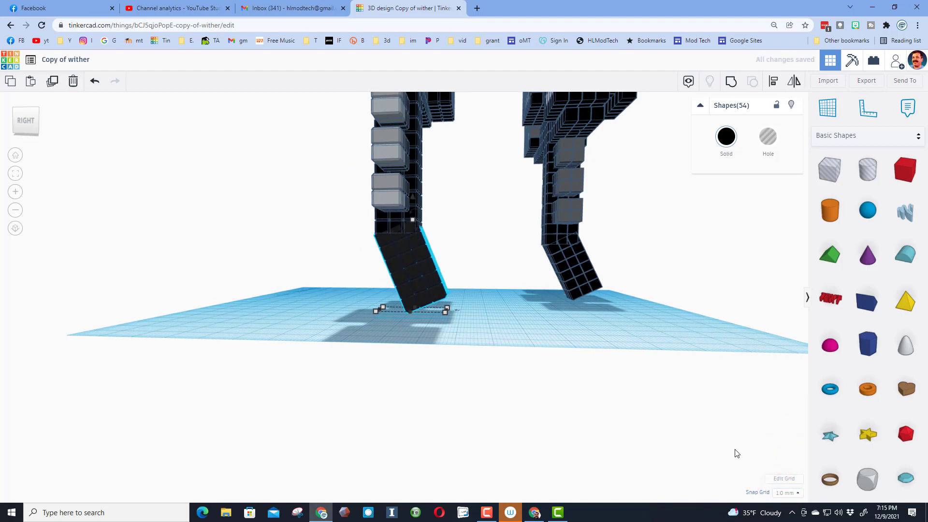
right_drag(503, 343, 539, 353)
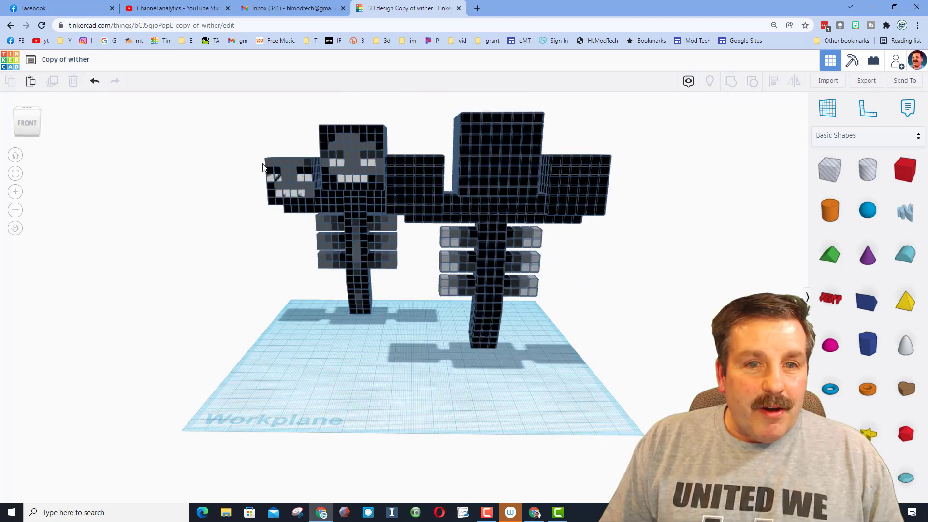
Color 15 cubes of the left head's front face dark gray, covering the top row, central nose area, cheek row and right jaw corner.
click(391, 161)
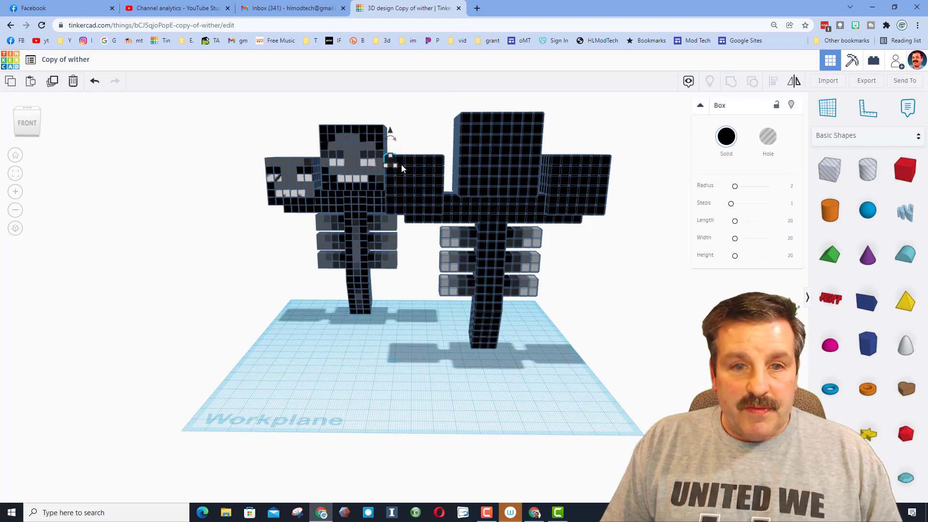
shift+click(401, 160)
shift+click(408, 160)
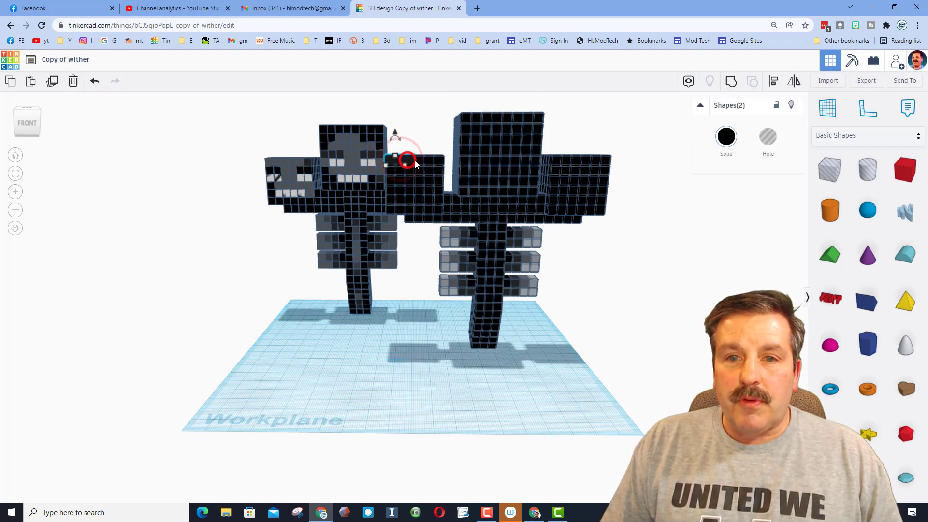
shift+click(416, 160)
shift+click(429, 162)
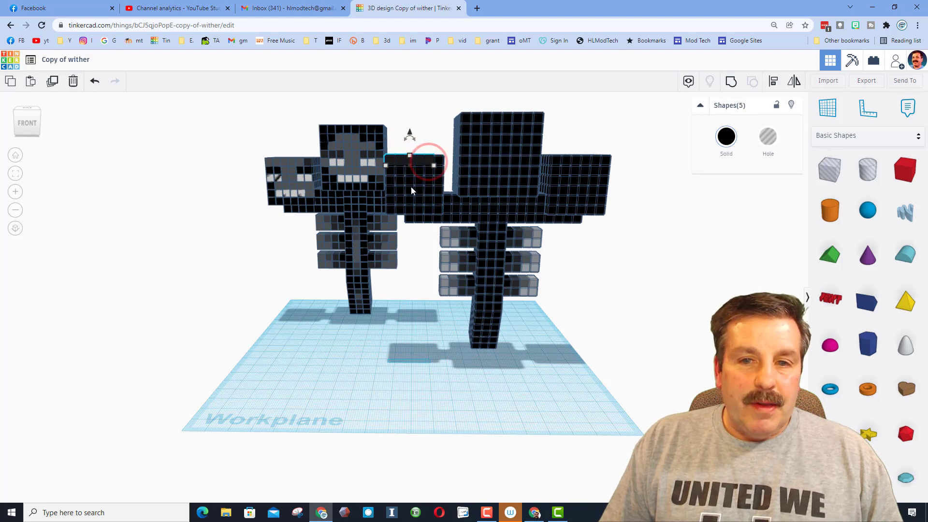
shift+click(411, 173)
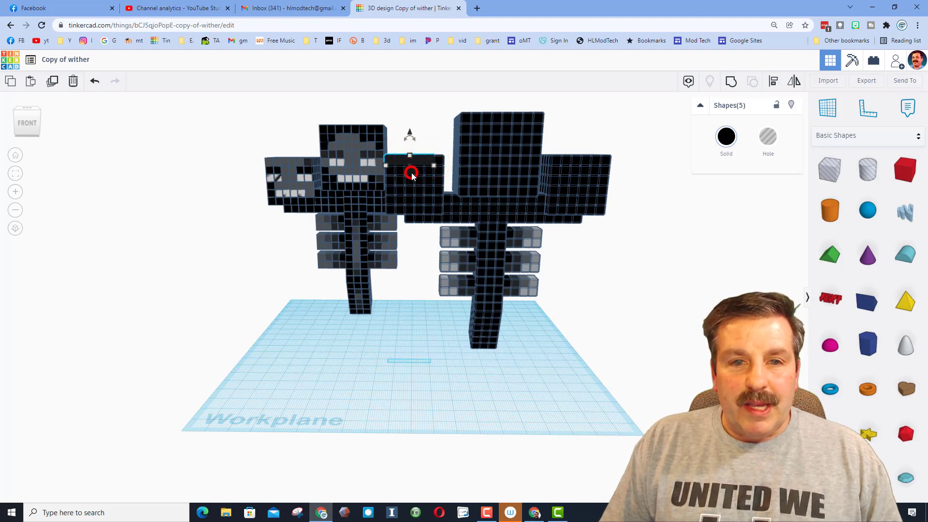
shift+click(414, 180)
shift+click(411, 184)
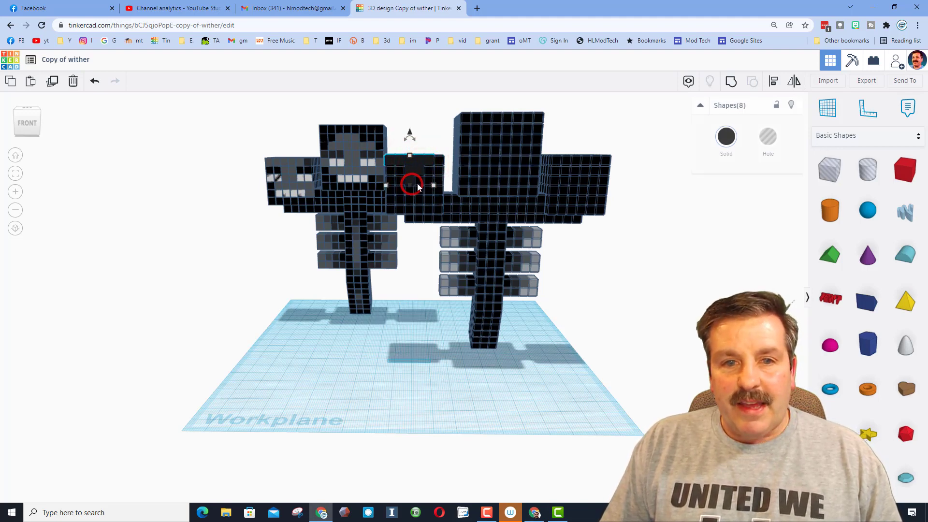
shift+click(418, 184)
shift+click(399, 192)
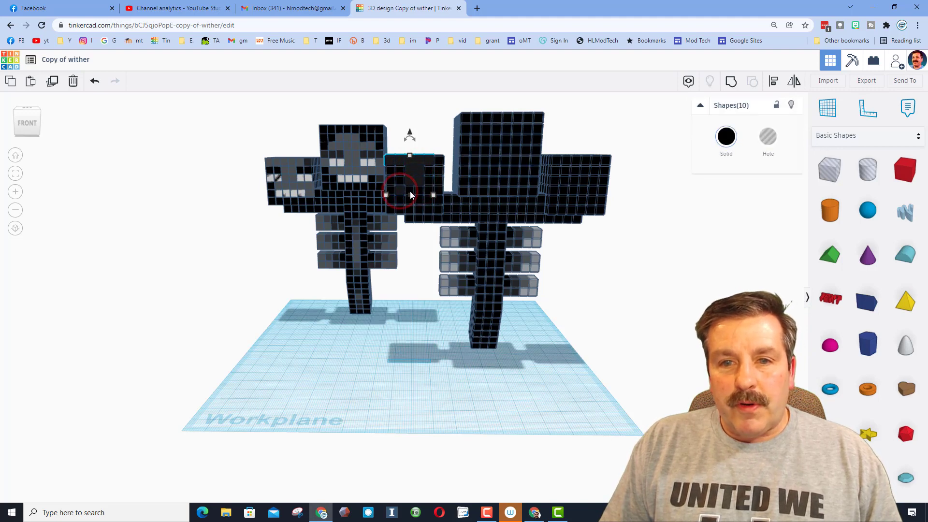
shift+click(410, 190)
shift+click(419, 191)
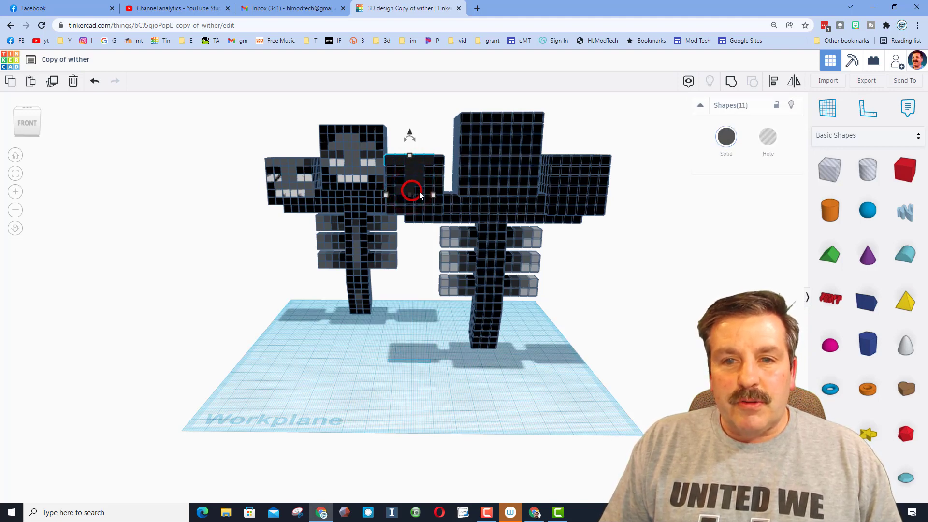
shift+click(425, 192)
shift+click(428, 189)
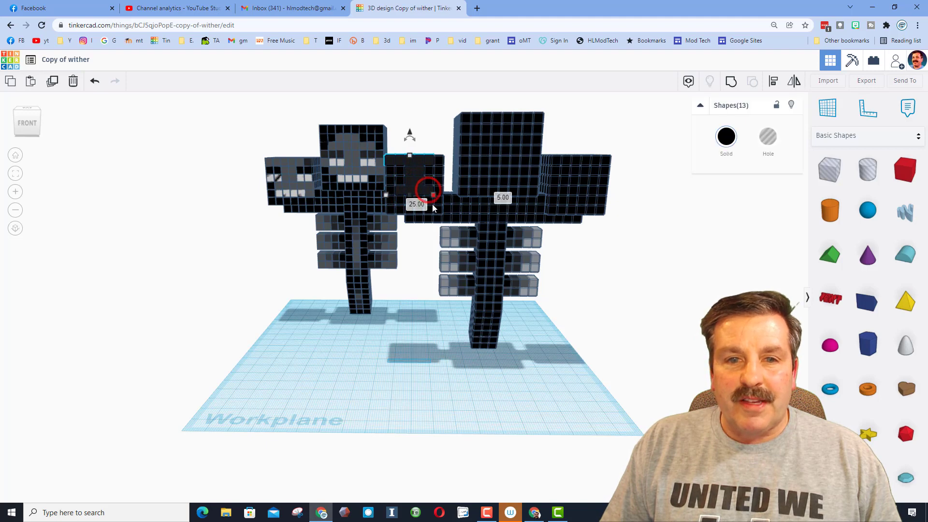
shift+click(439, 192)
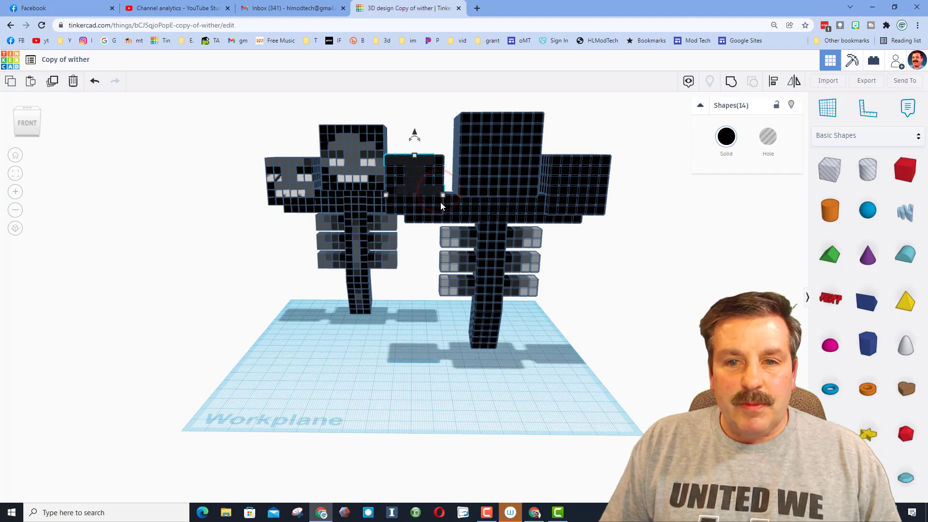
shift+click(441, 202)
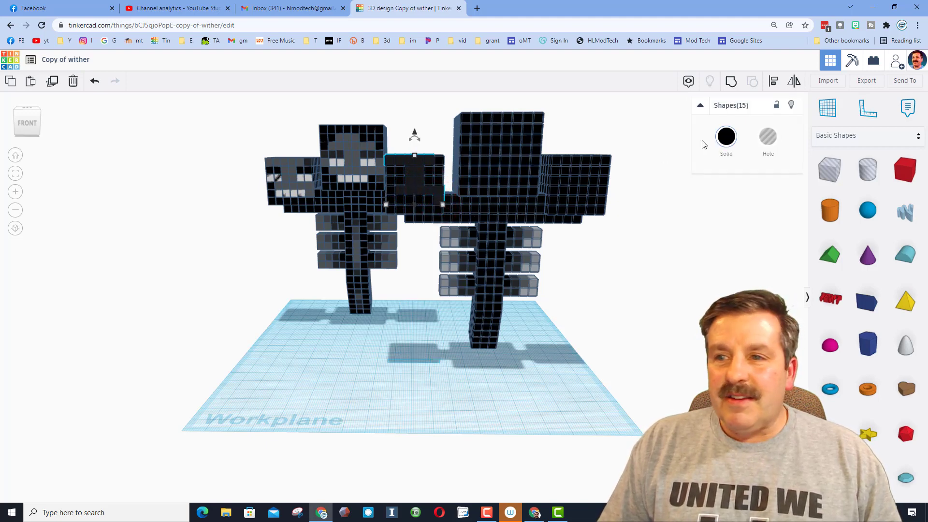
click(726, 137)
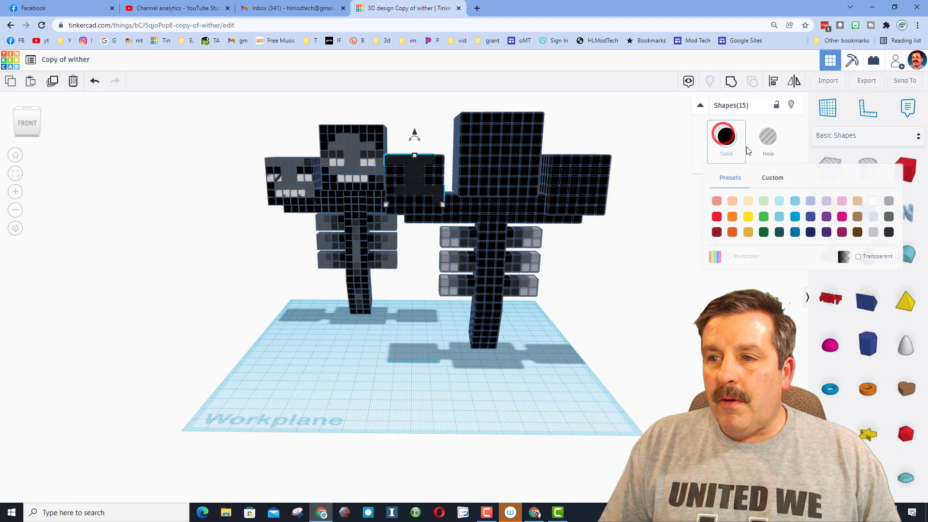
click(890, 217)
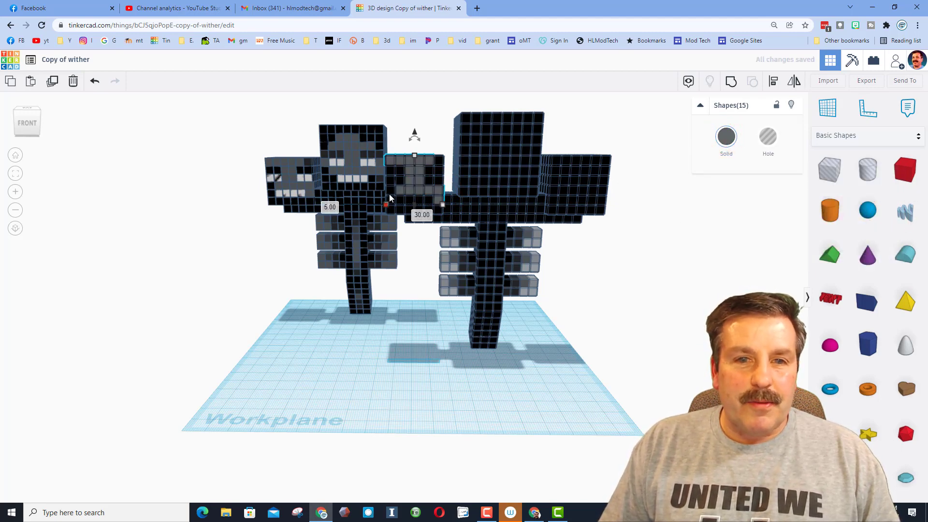
Color the four eye cubes and the four mouth cubes on the left head's face white.
click(385, 177)
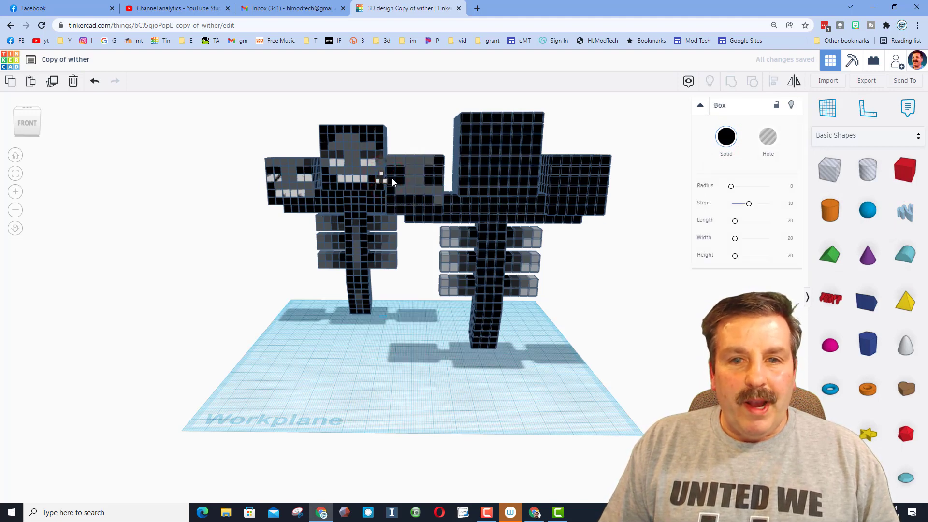
click(392, 177)
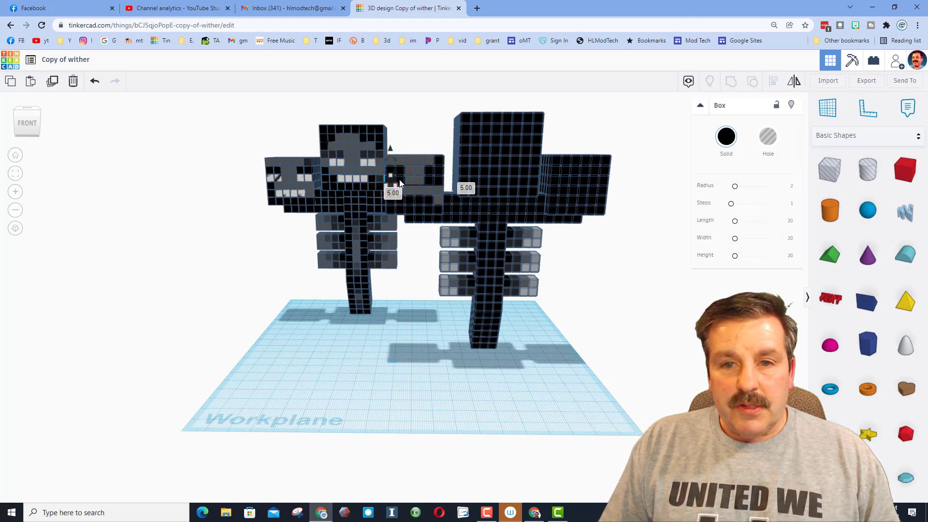
shift+click(398, 180)
shift+click(430, 181)
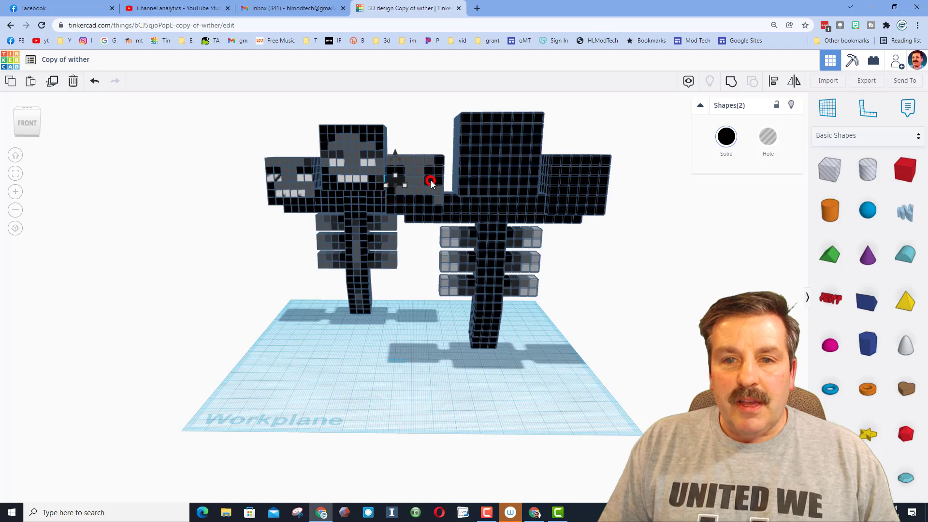
shift+click(431, 182)
shift+click(439, 180)
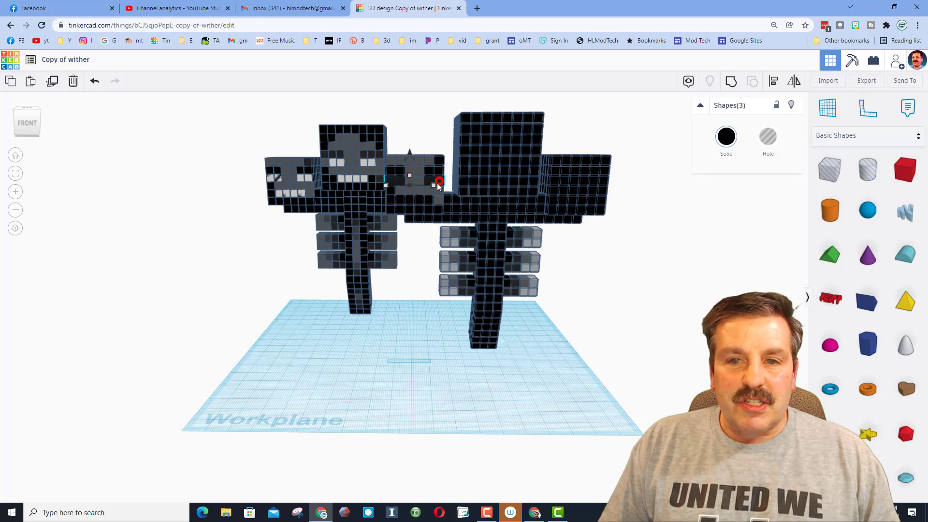
shift+click(401, 202)
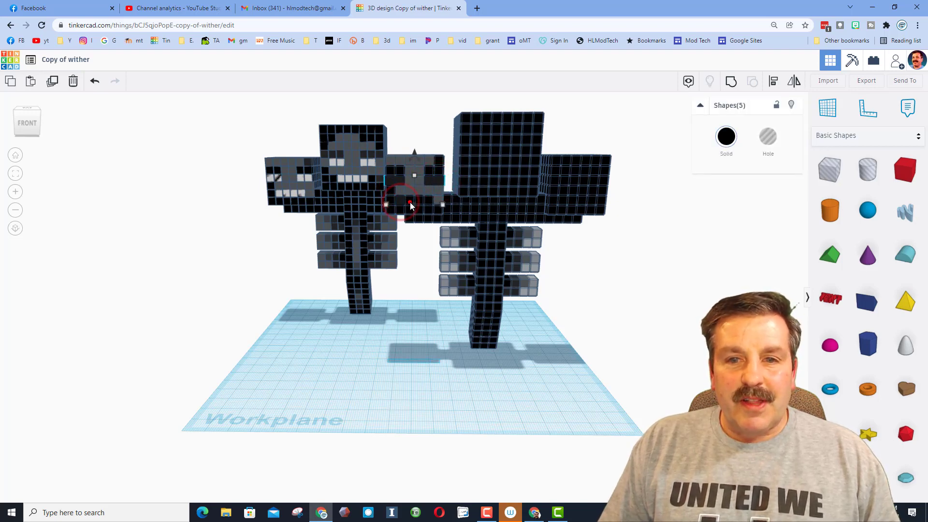
shift+click(410, 202)
shift+click(428, 200)
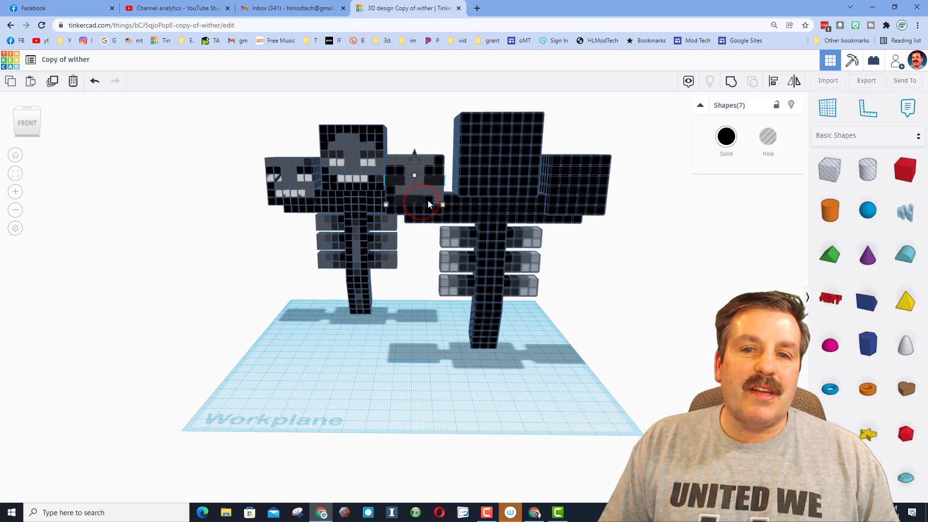
click(717, 140)
click(876, 200)
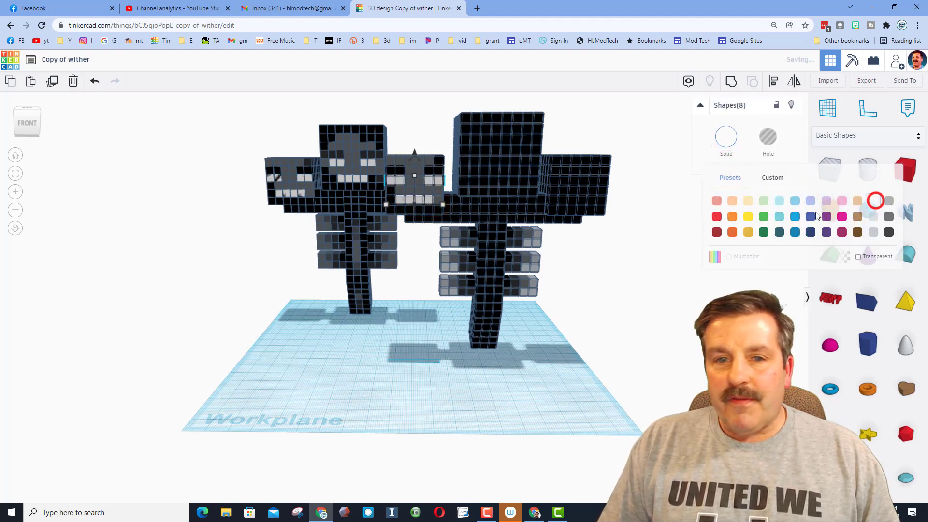
click(409, 295)
mouse_move(385, 292)
right_down()
mouse_move(428, 289)
mouse_move(384, 294)
right_up()
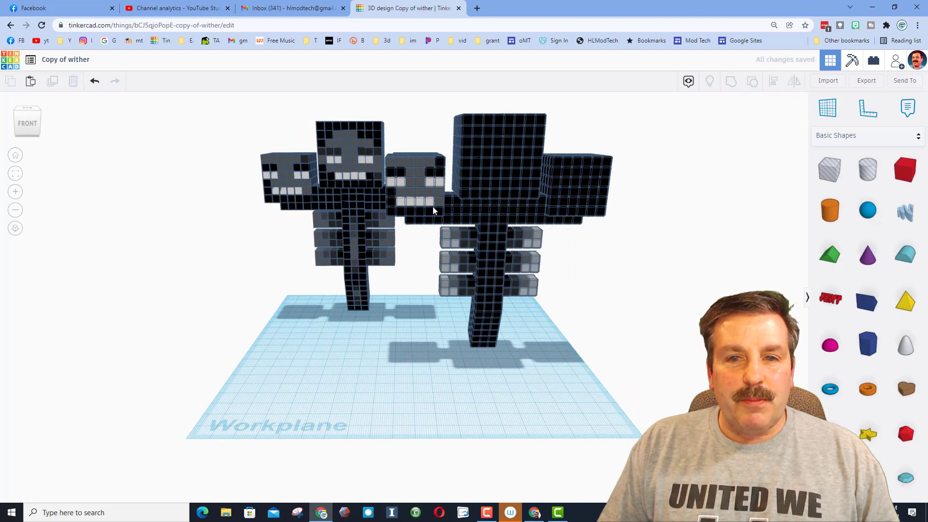
Color the upper inner corner cube of the left head's front face dark gray.
click(438, 162)
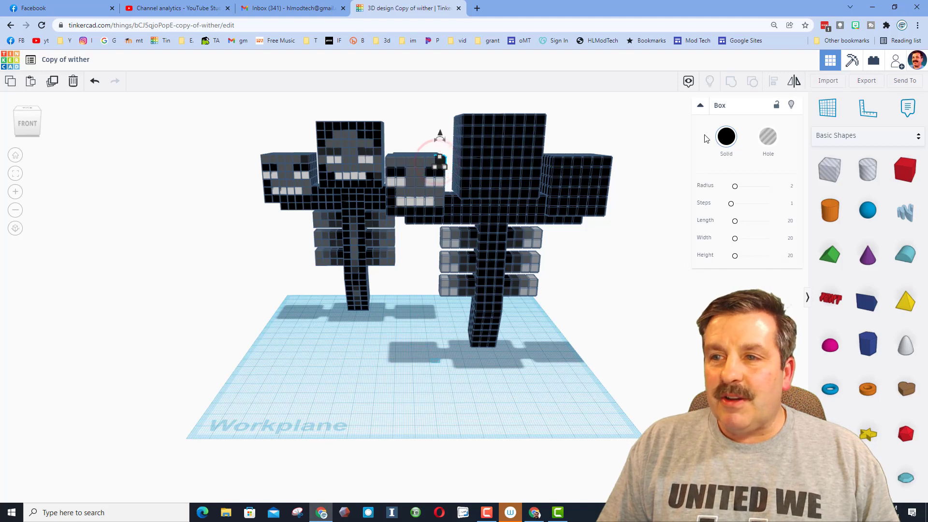
click(727, 136)
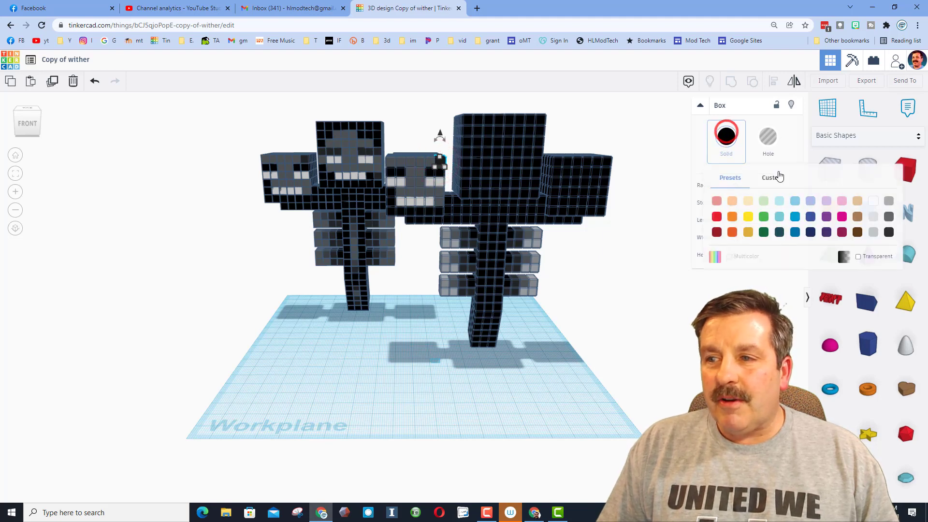
click(891, 222)
click(631, 264)
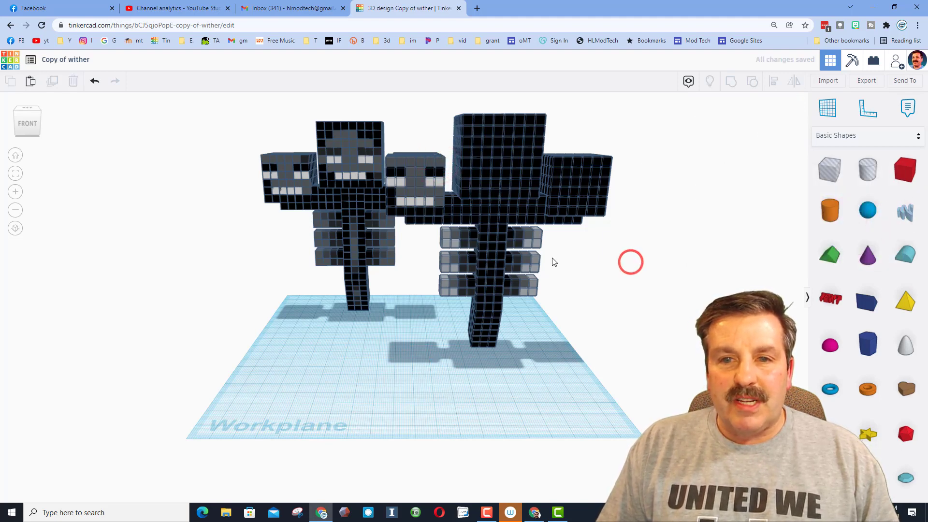
Recolor the upper inner corner cube of the left head's front face with the near-black preset.
click(440, 169)
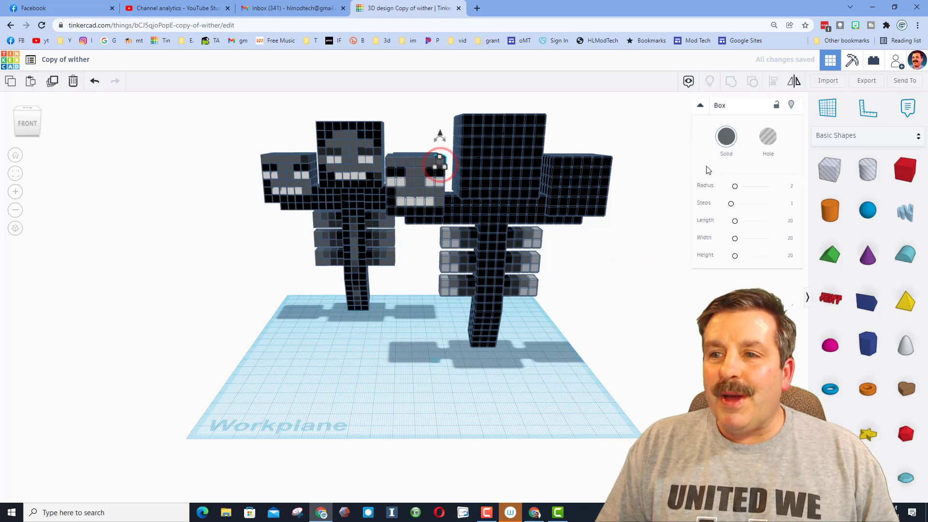
click(728, 137)
click(889, 233)
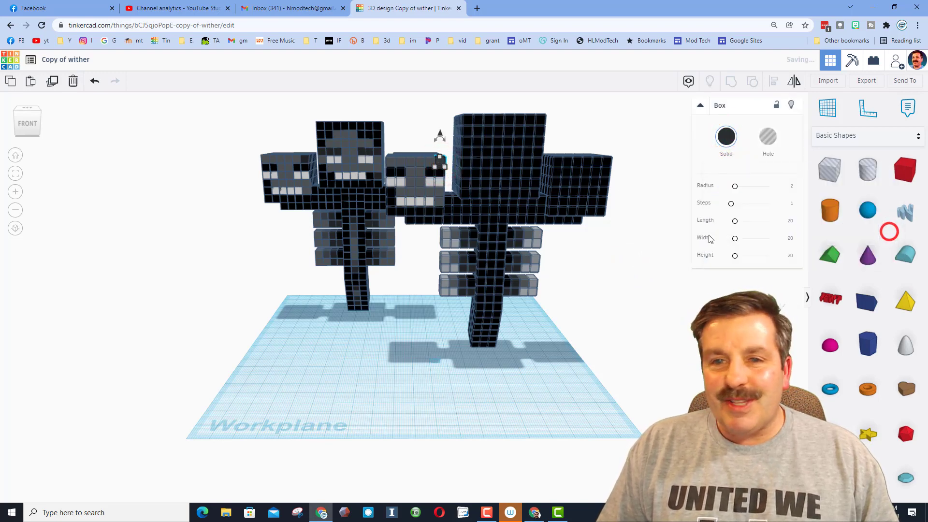
click(417, 308)
Ungroup the front wither's solid black center head into individual cubes.
right_drag(418, 308, 515, 228)
click(512, 169)
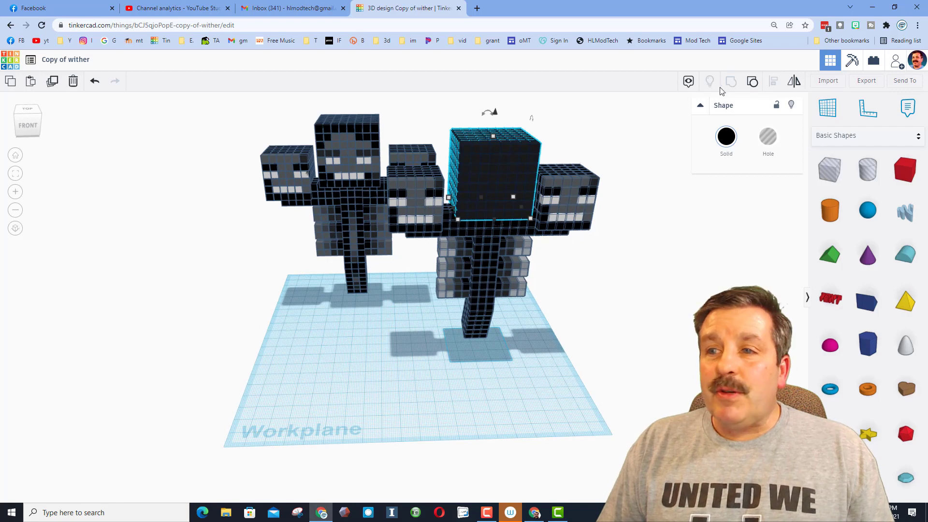
click(752, 82)
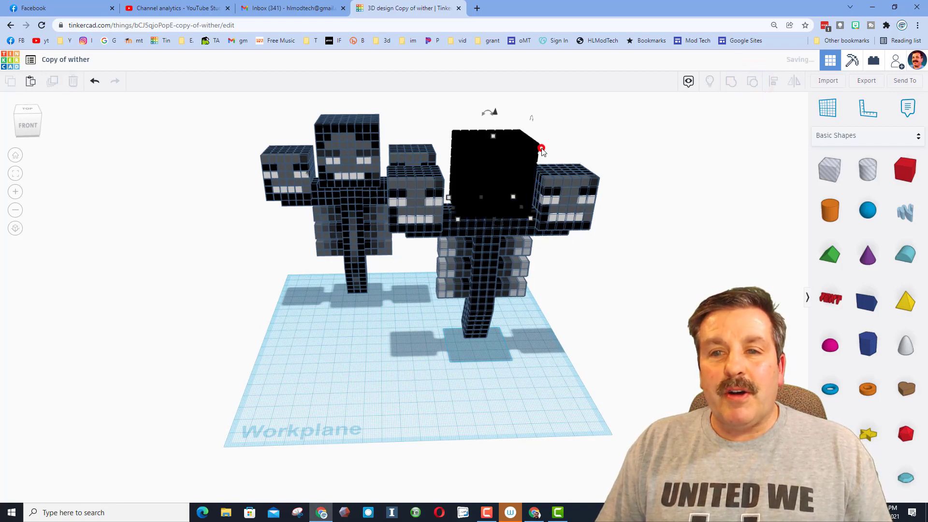
click(487, 162)
Color 21 cubes of the center head's front face dark gray, covering the forehead, brow row, central nose area, outer cheeks and row below the eyes.
right_drag(488, 161, 467, 184)
click(454, 147)
click(488, 148)
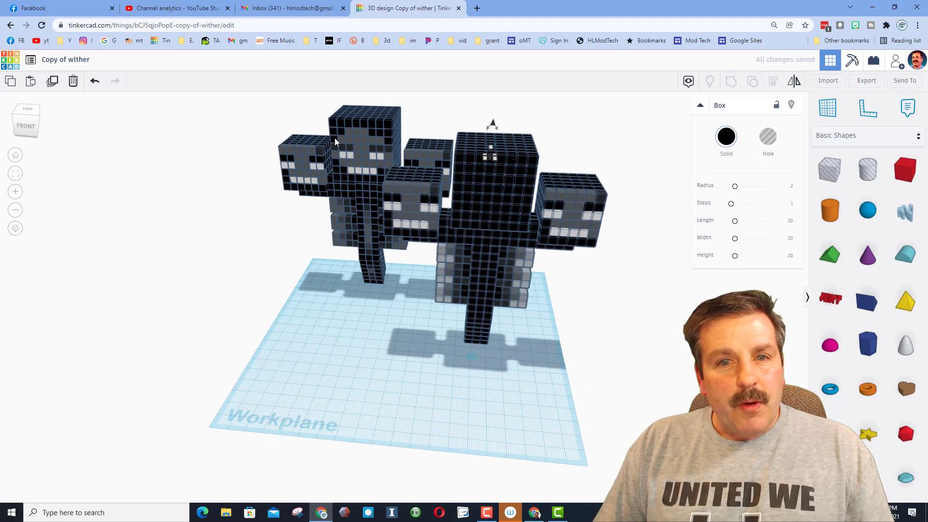
click(478, 168)
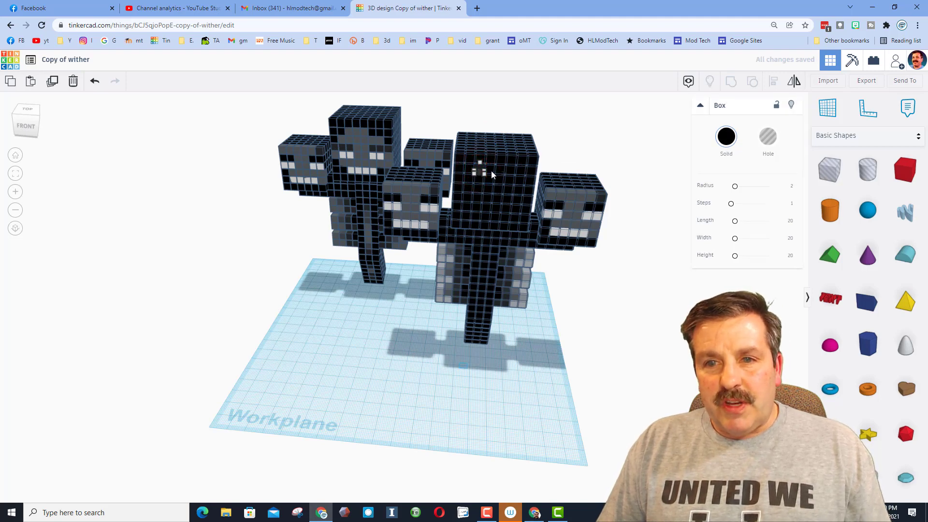
shift+click(499, 171)
shift+click(495, 175)
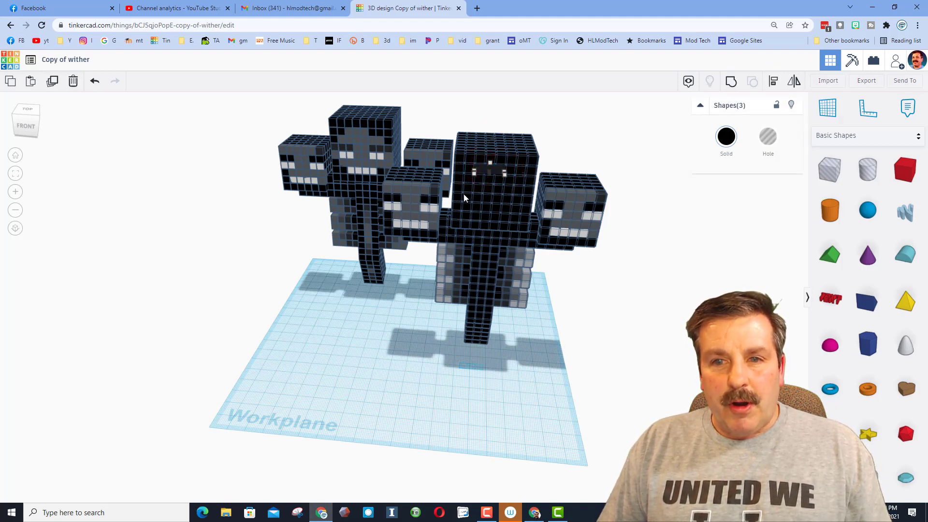
shift+click(467, 178)
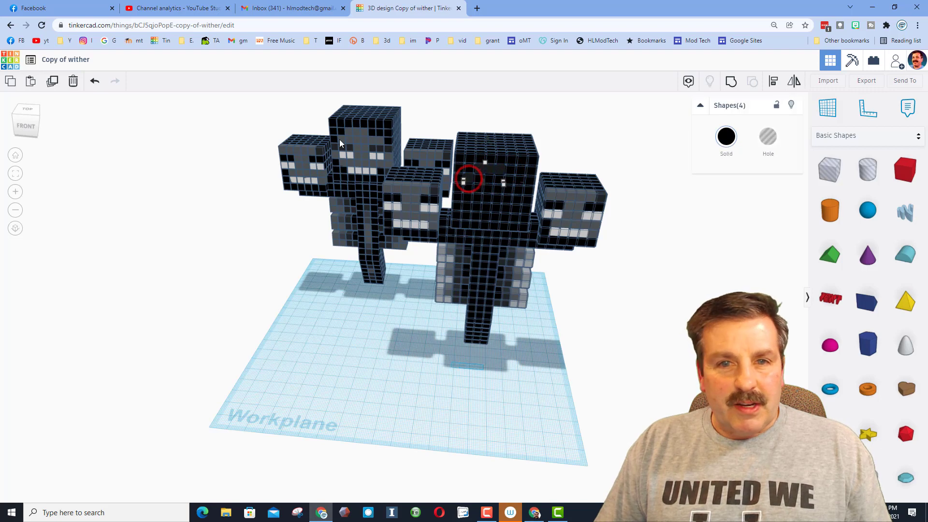
click(478, 180)
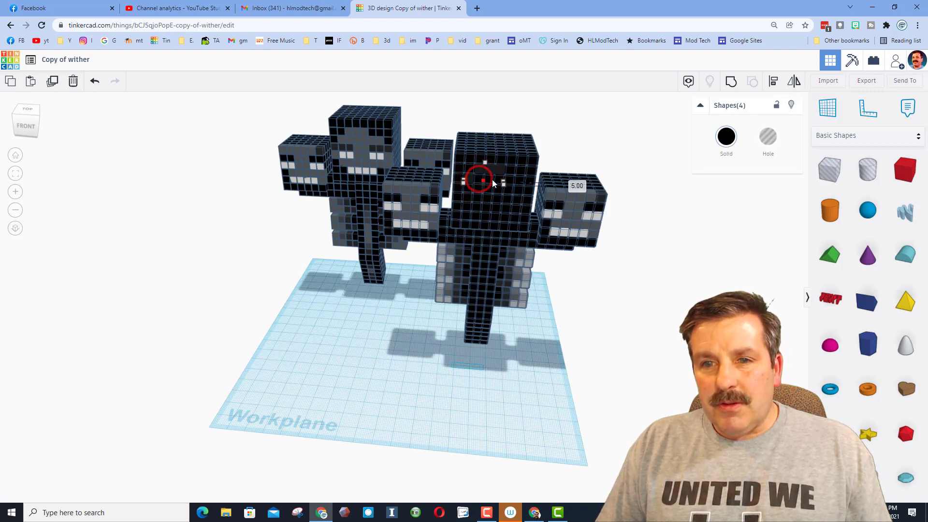
shift+click(491, 180)
shift+click(481, 181)
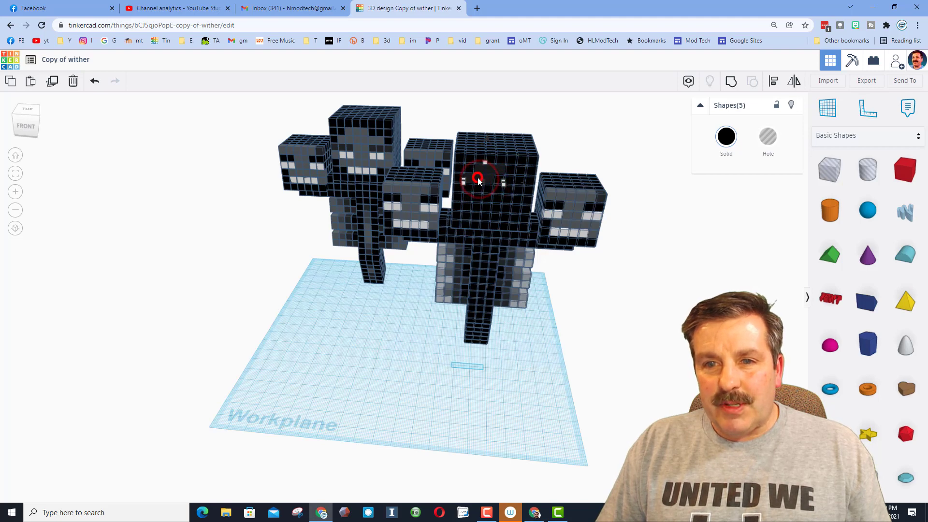
shift+click(499, 181)
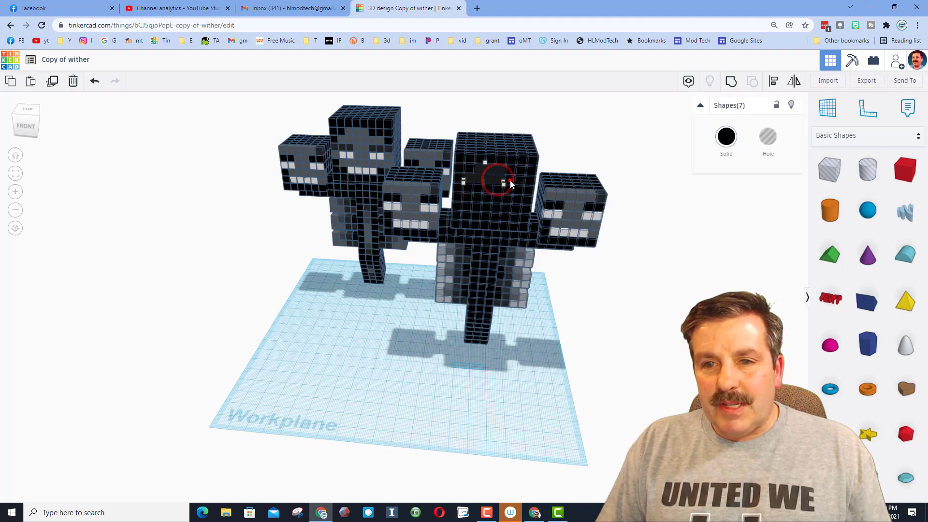
shift+click(511, 181)
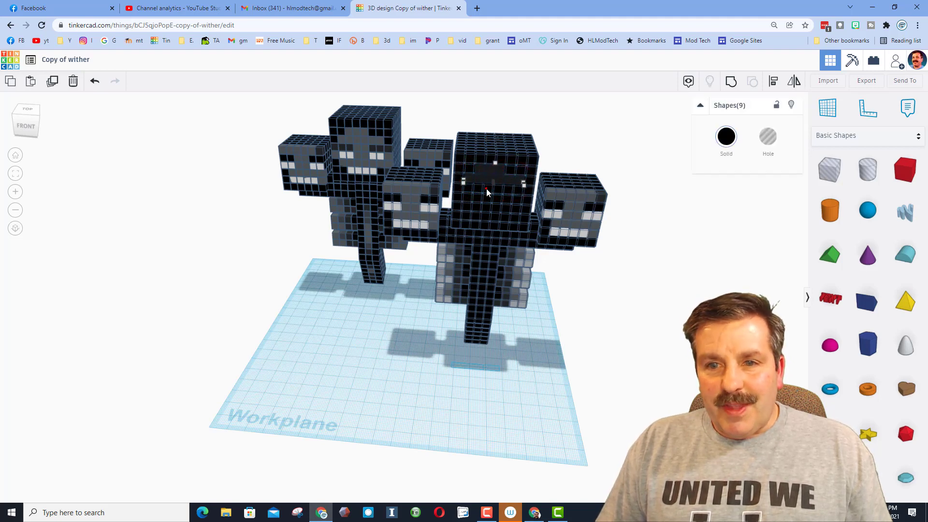
shift+click(486, 188)
shift+click(500, 191)
shift+click(489, 200)
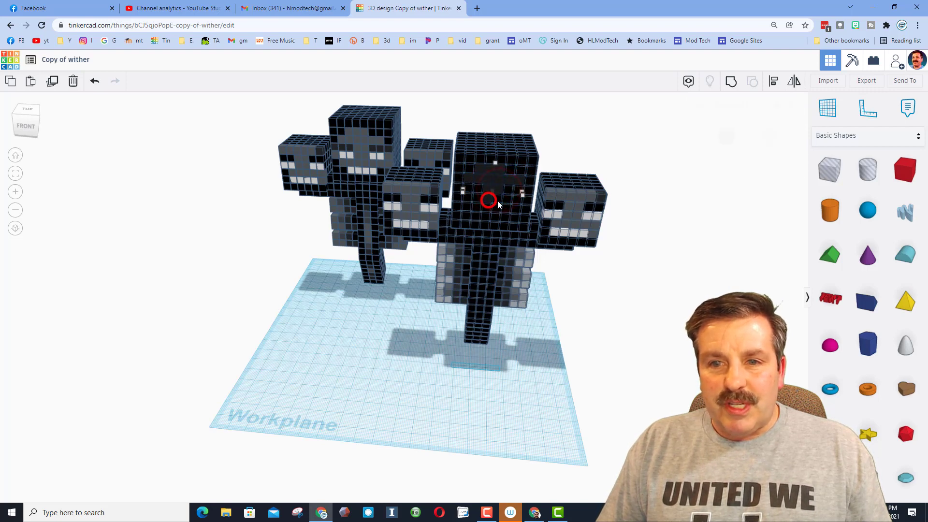
shift+click(497, 201)
shift+click(497, 201)
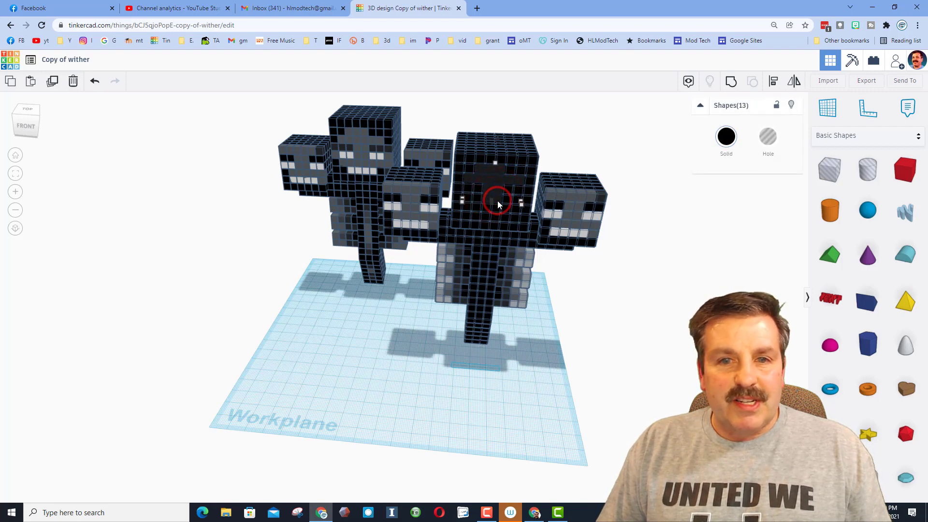
shift+click(467, 207)
shift+click(473, 205)
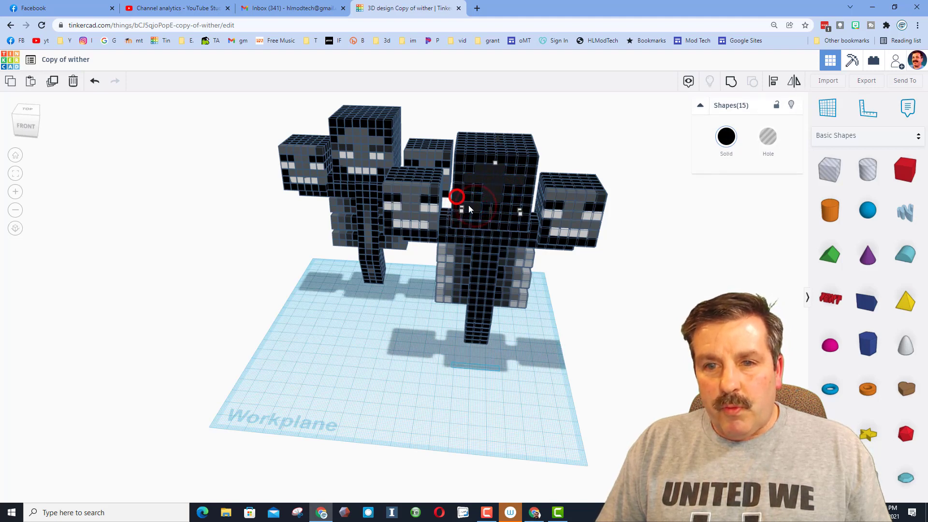
shift+click(456, 197)
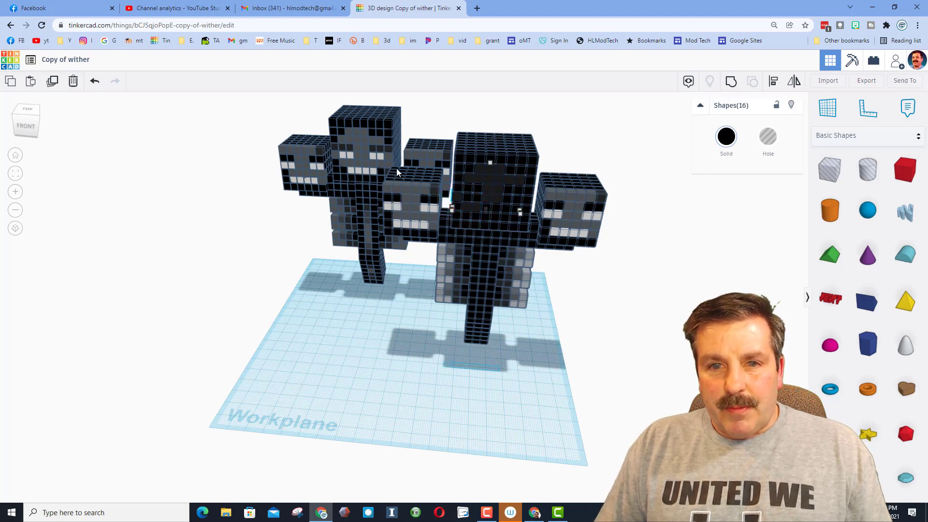
shift+click(490, 207)
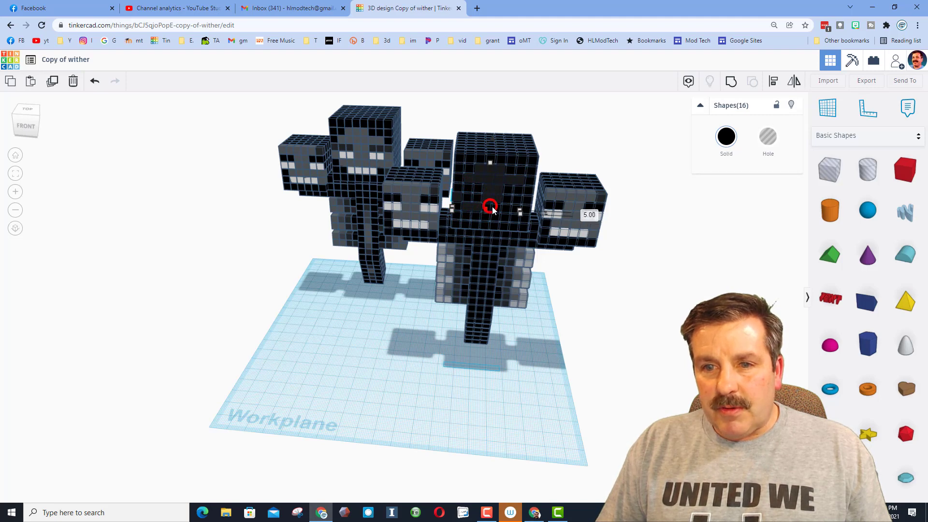
shift+click(489, 206)
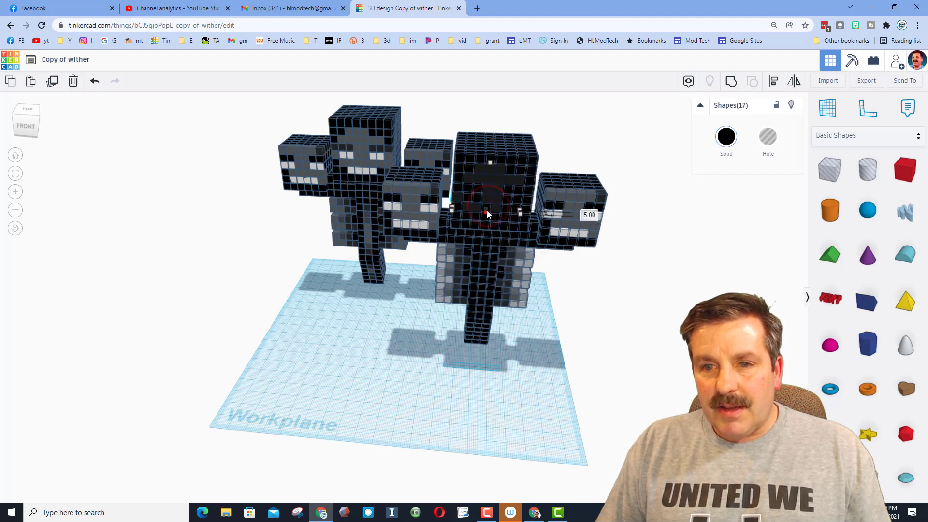
shift+click(488, 208)
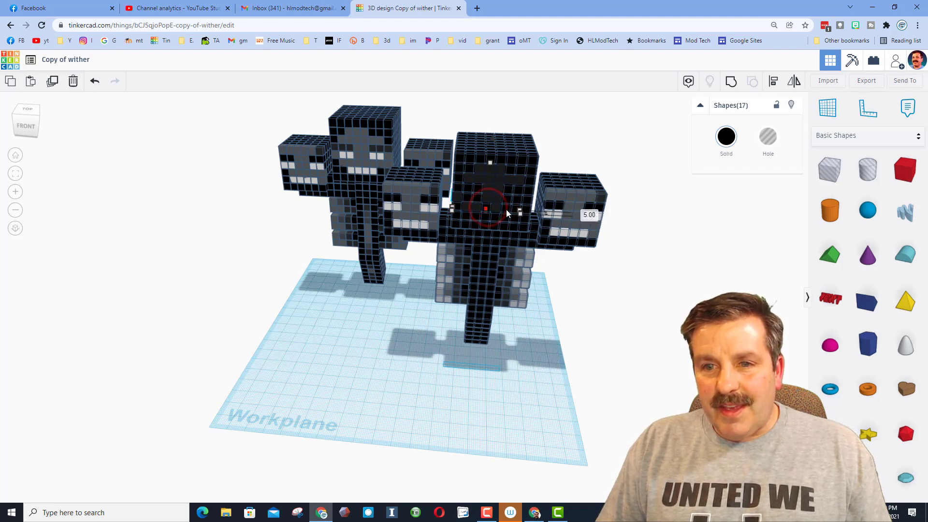
shift+click(514, 209)
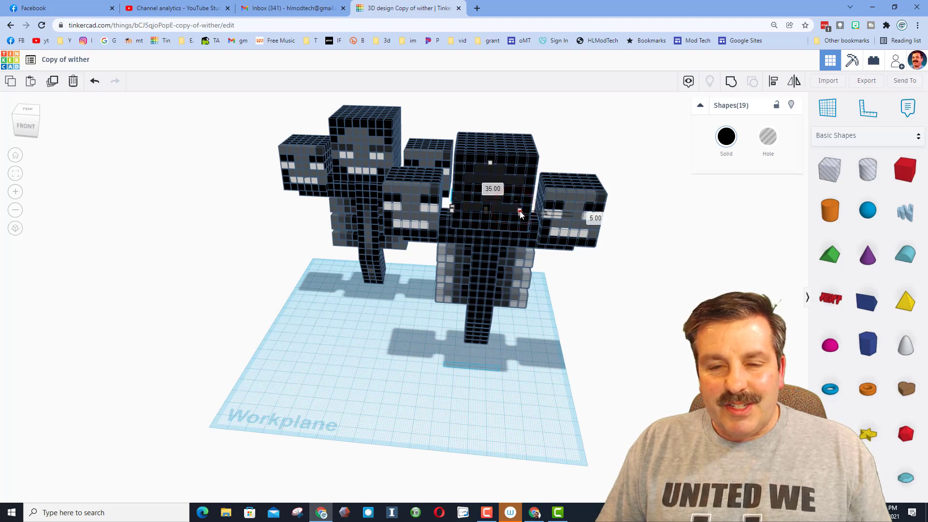
shift+click(527, 209)
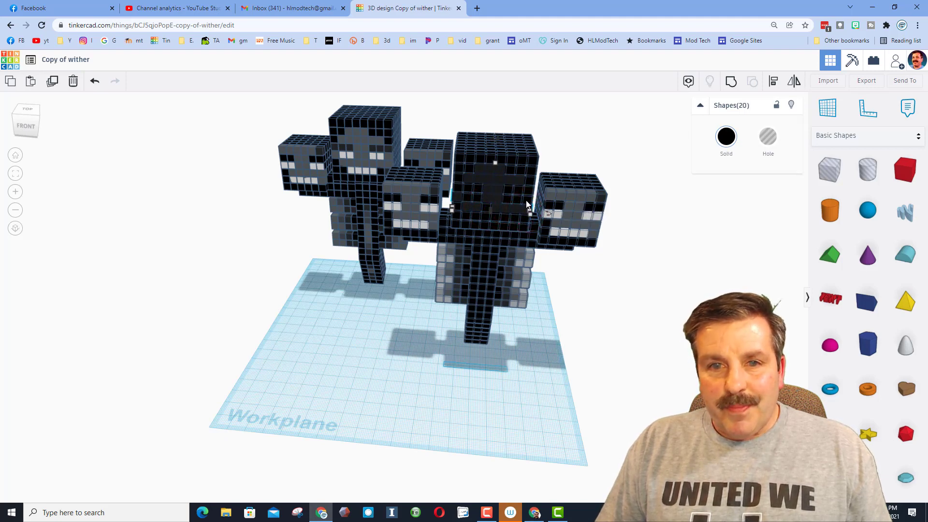
shift+click(525, 199)
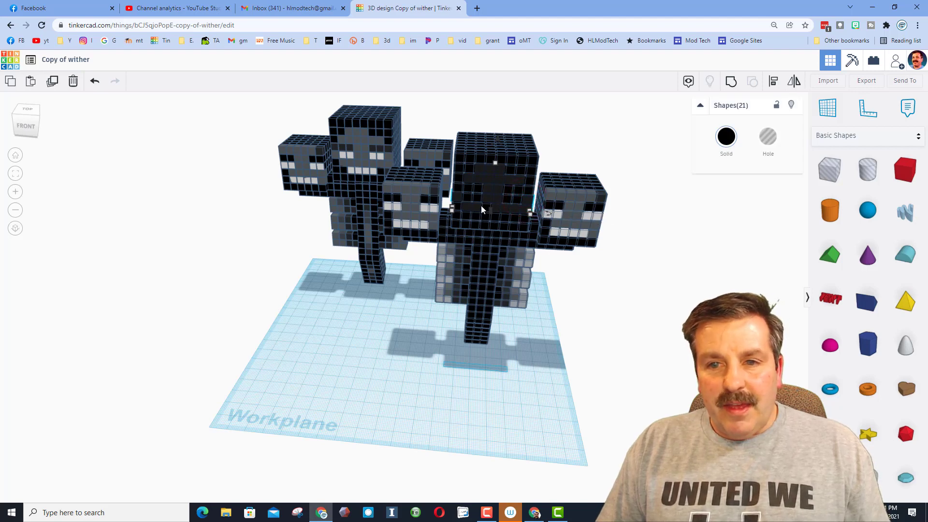
click(725, 137)
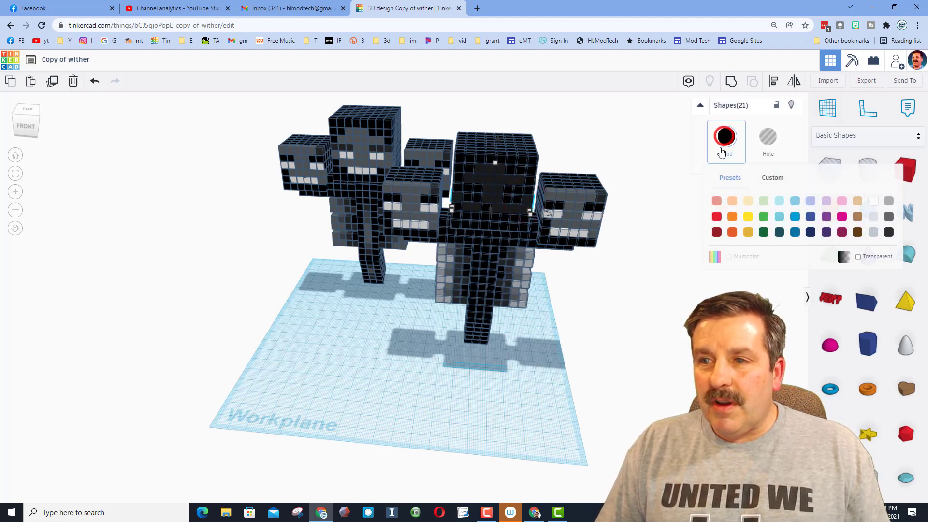
click(888, 218)
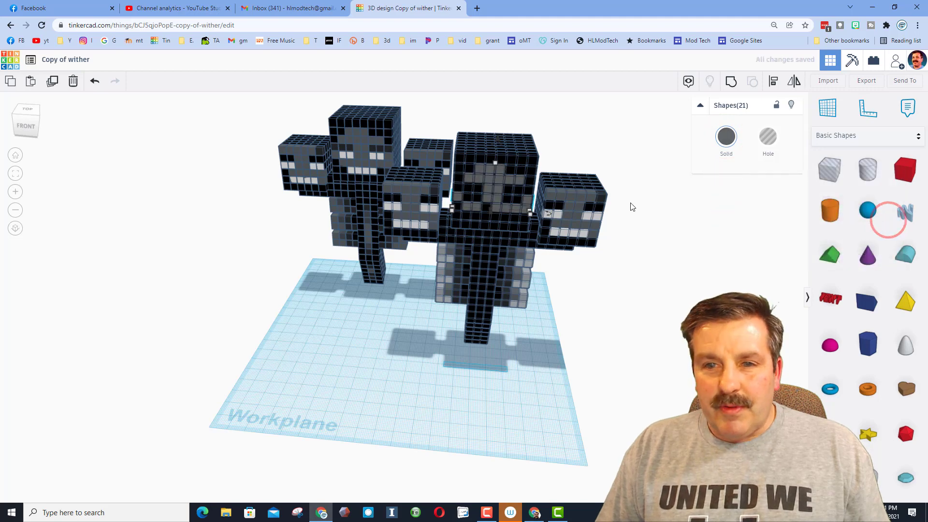
Color the remaining middle cube in the row below the nose on the center head's face dark gray.
click(487, 215)
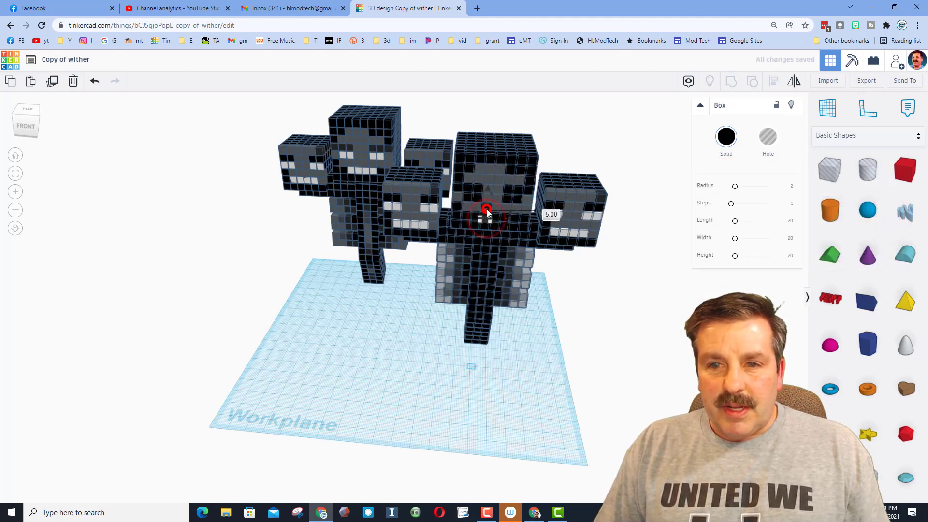
click(488, 205)
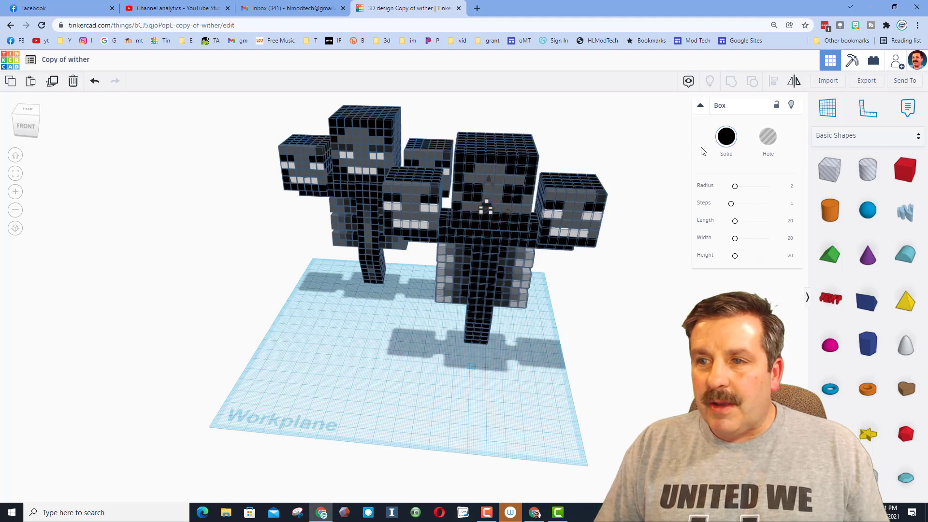
click(726, 138)
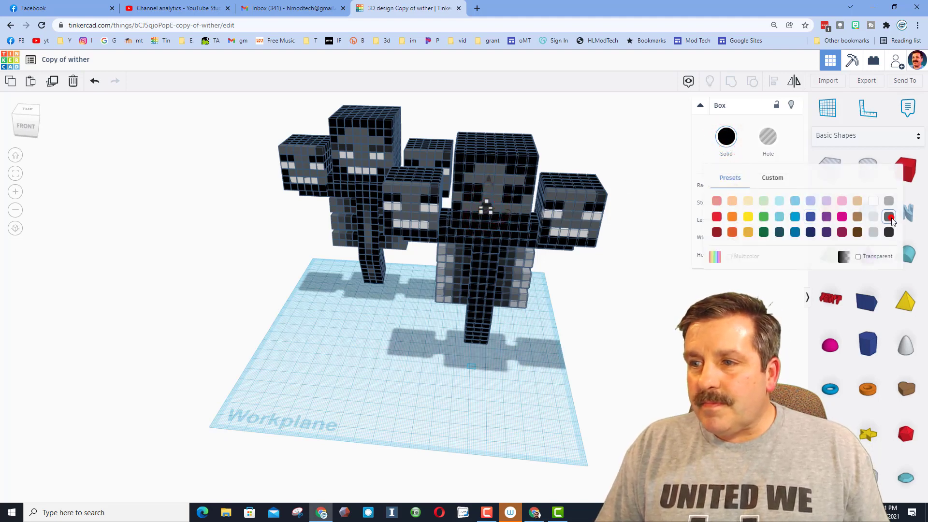
click(889, 217)
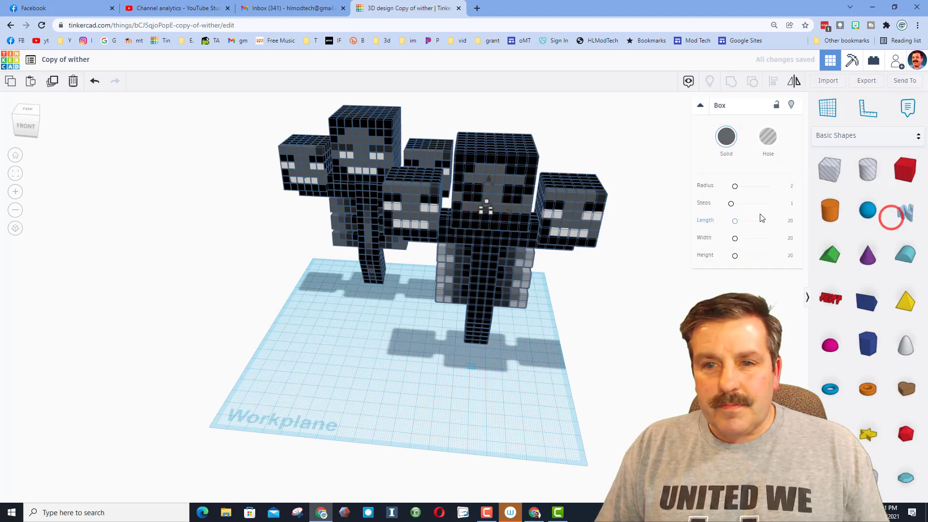
Color the four eye cubes and the four mouth cubes on the center head's front face white.
click(468, 195)
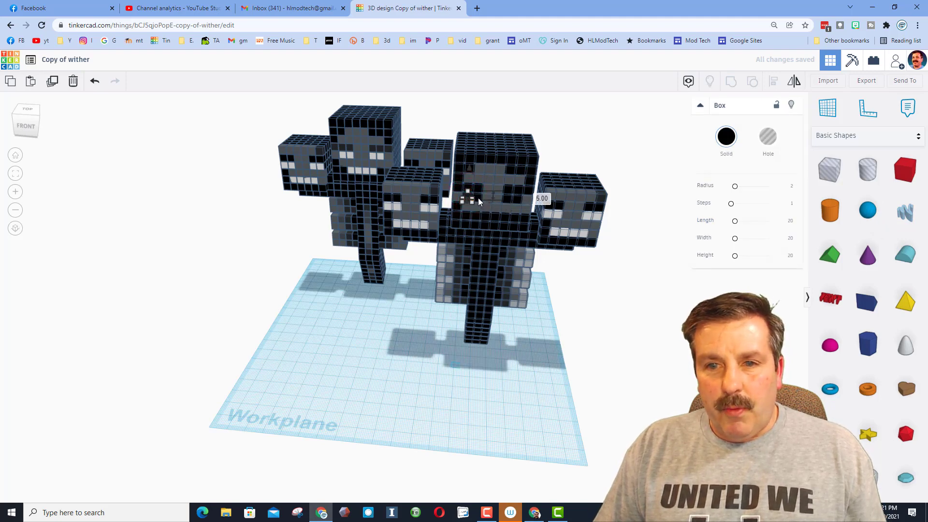
shift+click(507, 198)
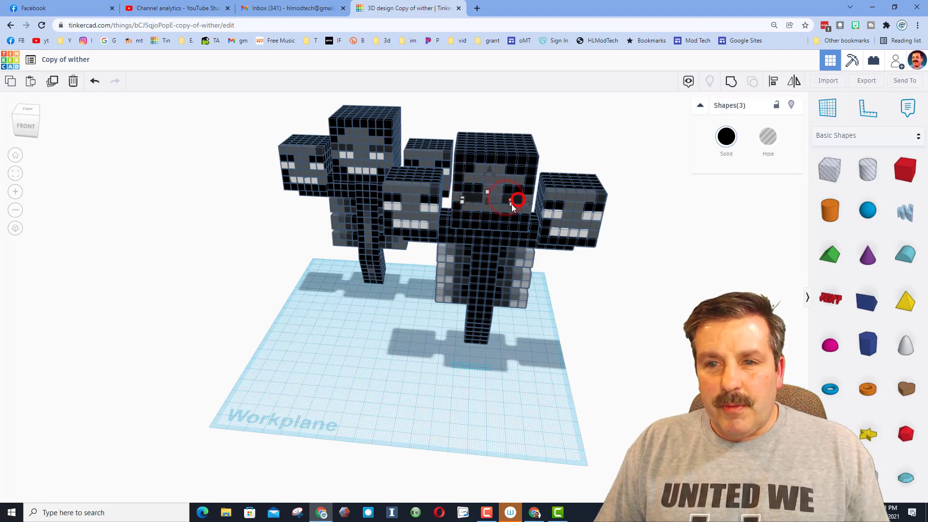
shift+click(519, 200)
shift+click(476, 216)
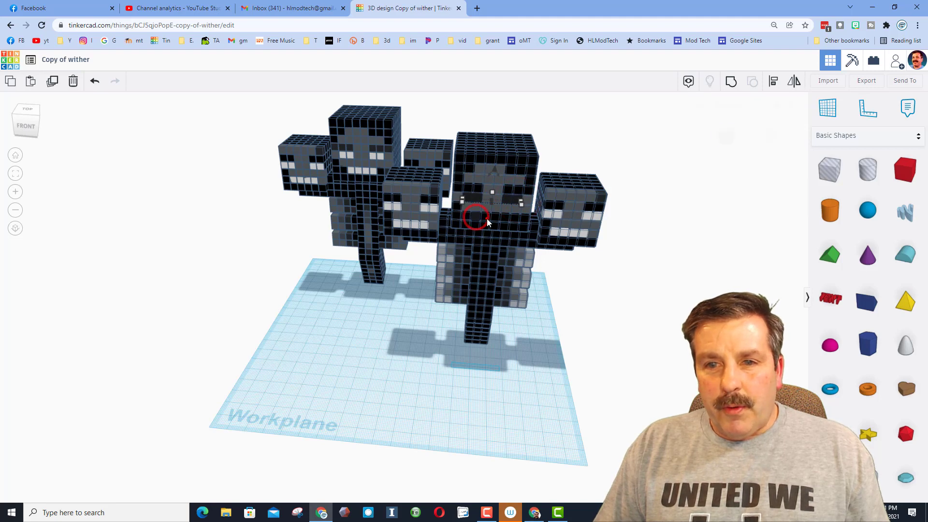
shift+click(487, 218)
shift+click(494, 218)
shift+click(507, 217)
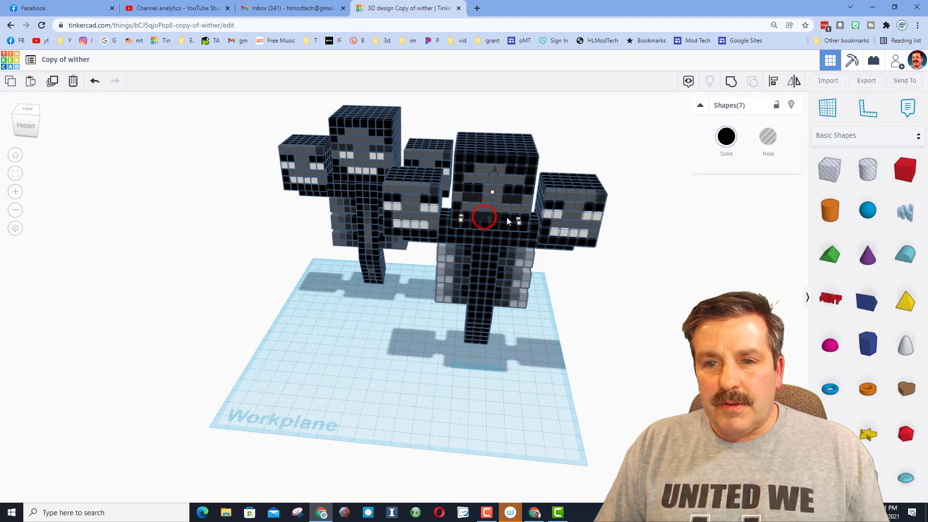
click(726, 137)
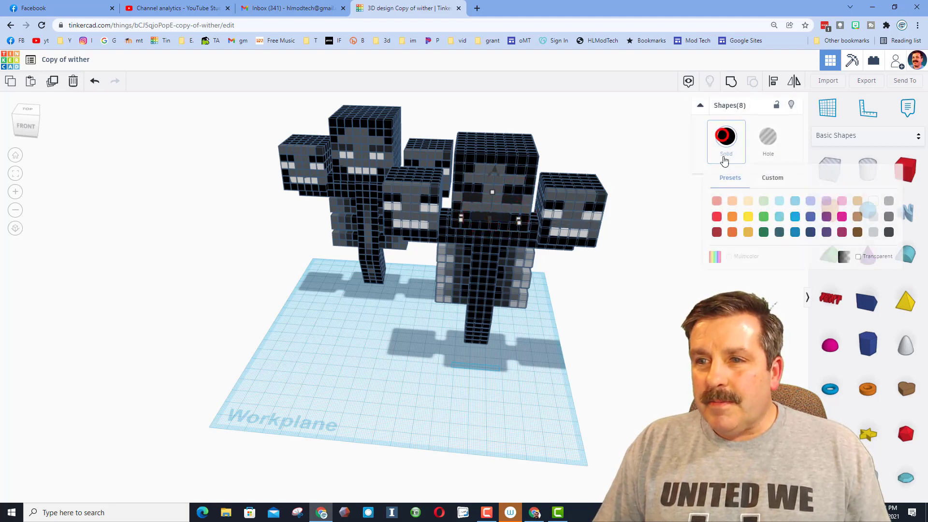
click(877, 202)
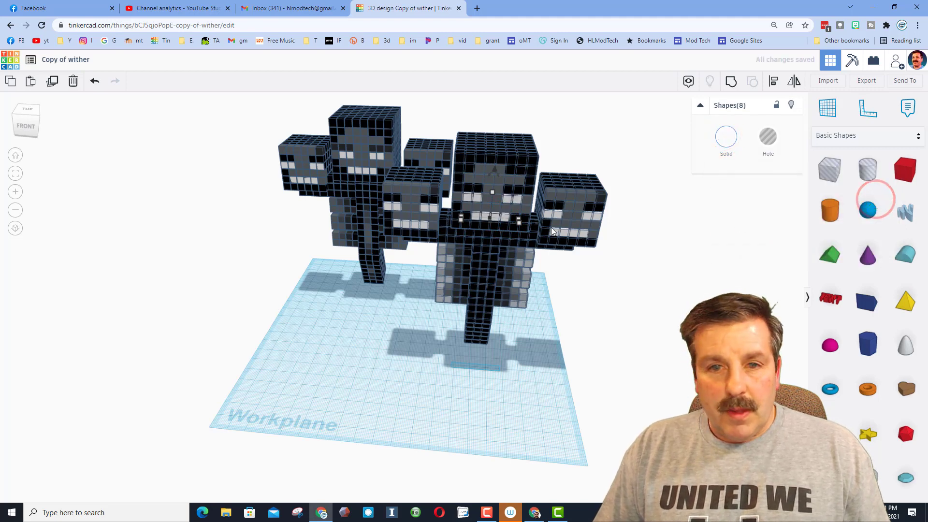
Color the six cubes in the row directly above the eyes on the center head with the near-black preset.
click(458, 187)
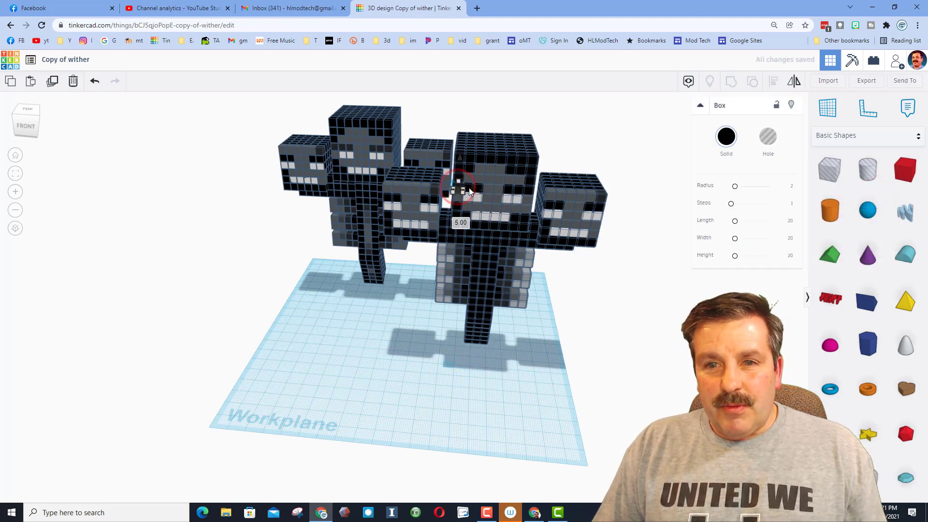
shift+click(468, 187)
shift+click(478, 188)
shift+click(504, 192)
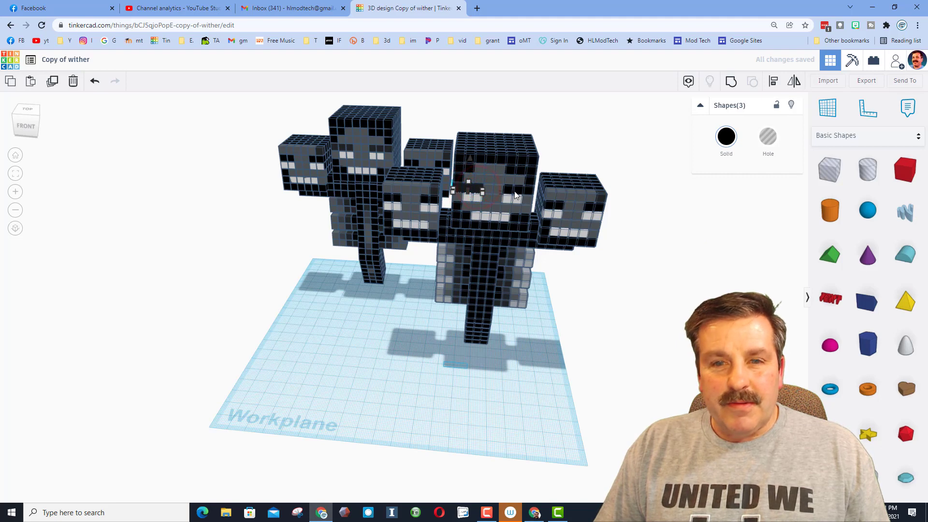
shift+click(515, 190)
shift+click(521, 191)
shift+click(529, 191)
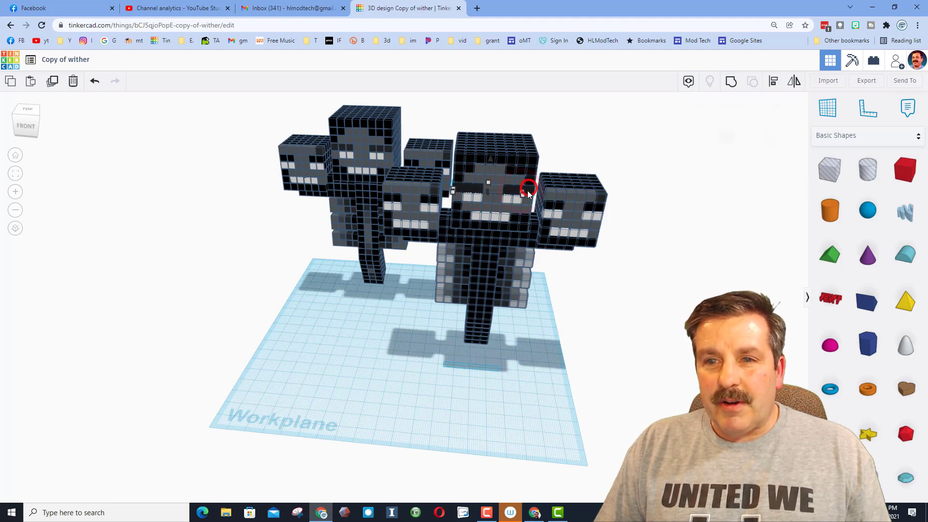
click(726, 137)
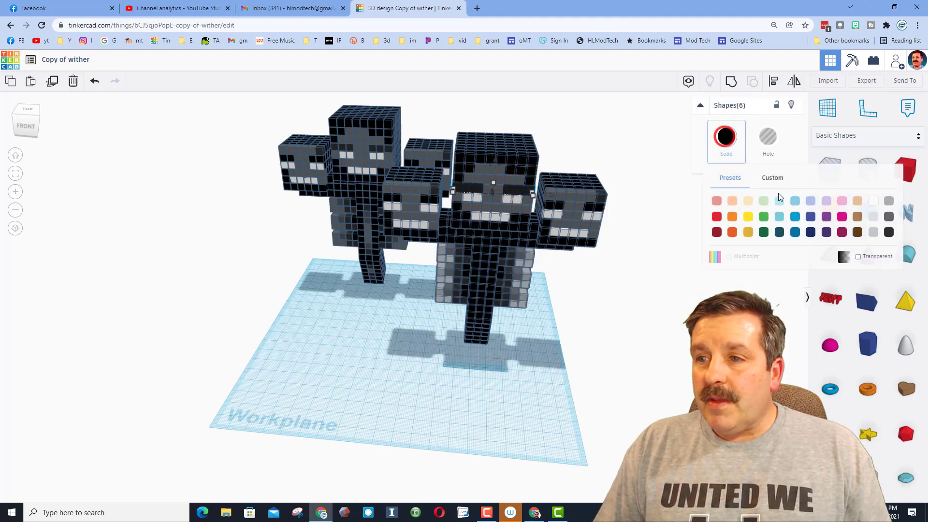
click(888, 230)
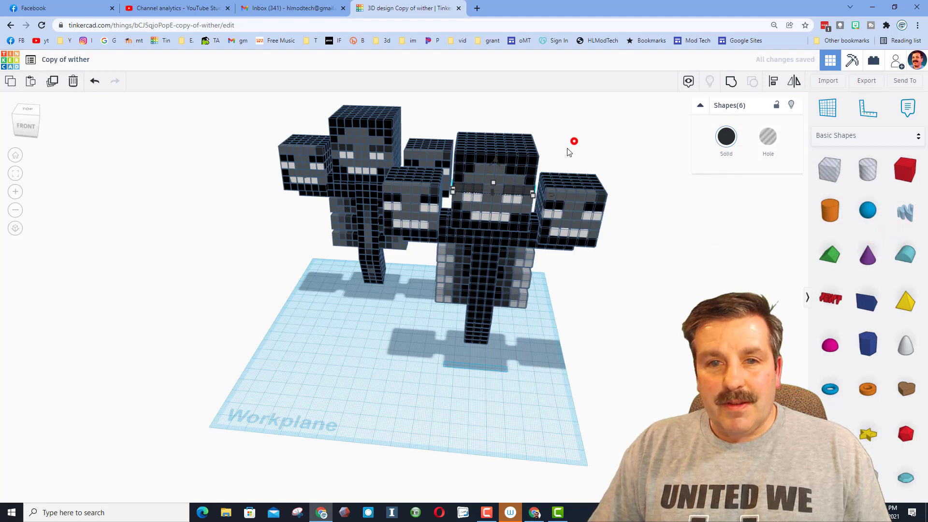
Ungroup the front wither's solid black spine section between the ribs into individual cubes.
right_drag(574, 141, 552, 293)
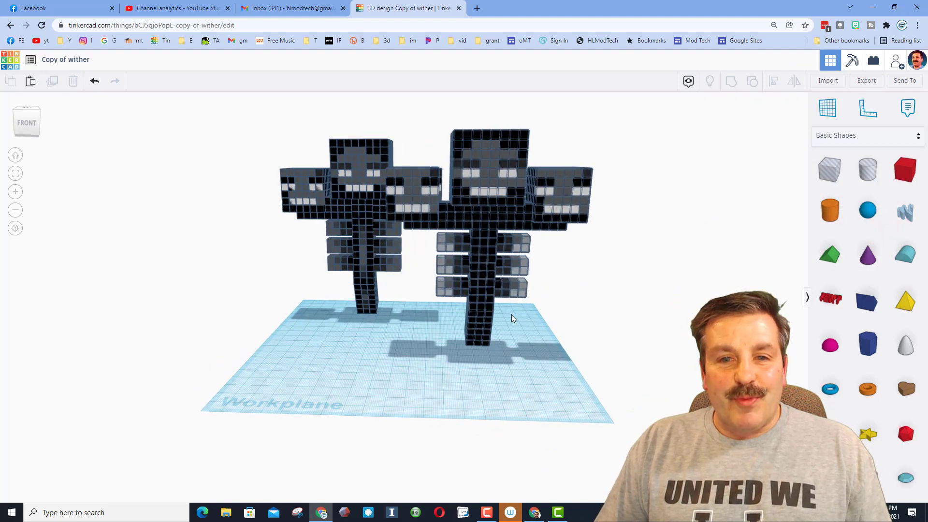
click(482, 248)
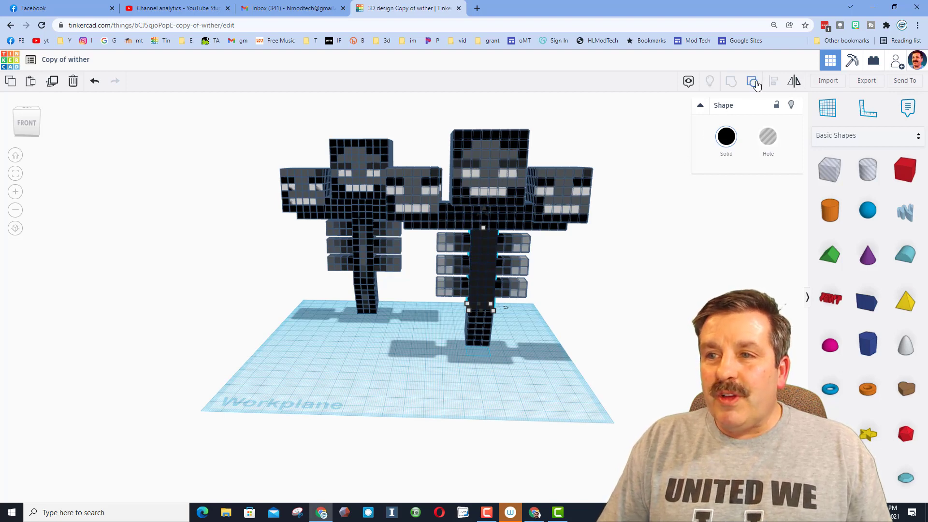
click(753, 82)
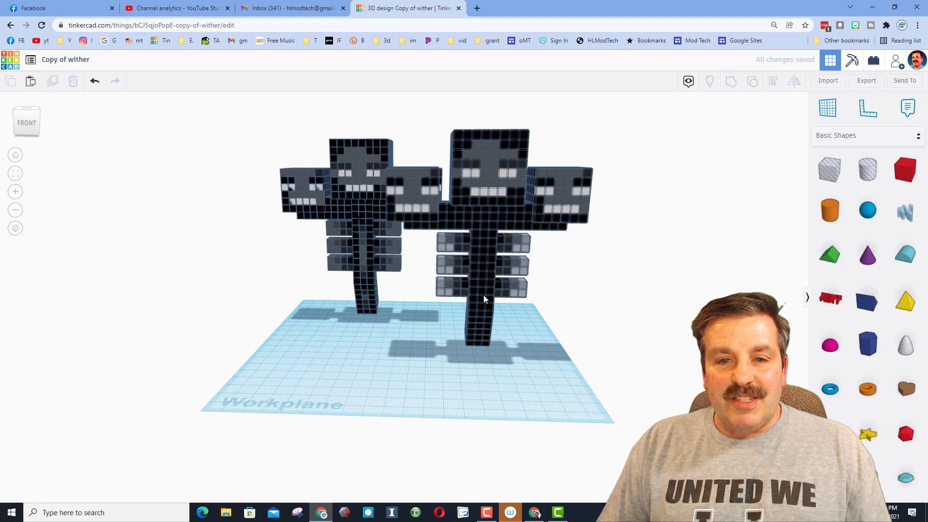
Color the top center cube of the front wither's spine near-black and the two center cubes below it dark gray.
click(484, 245)
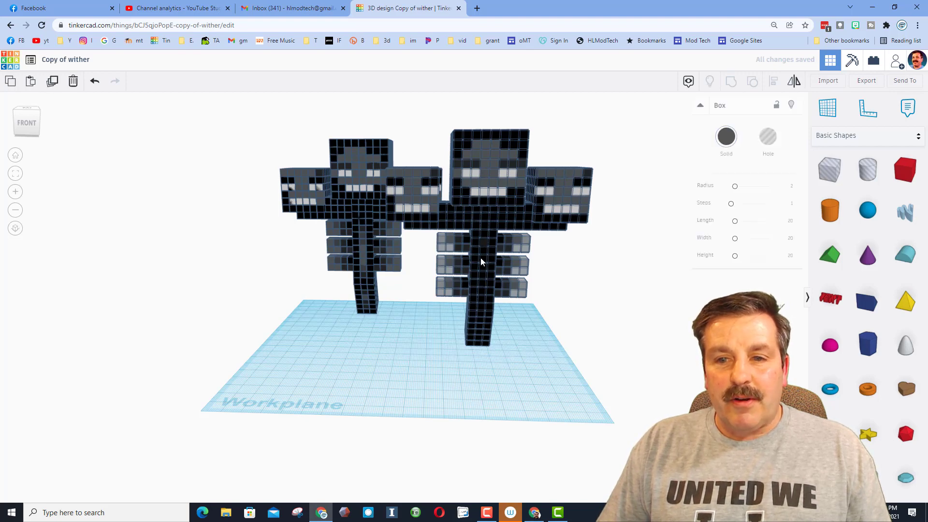
click(726, 139)
click(890, 236)
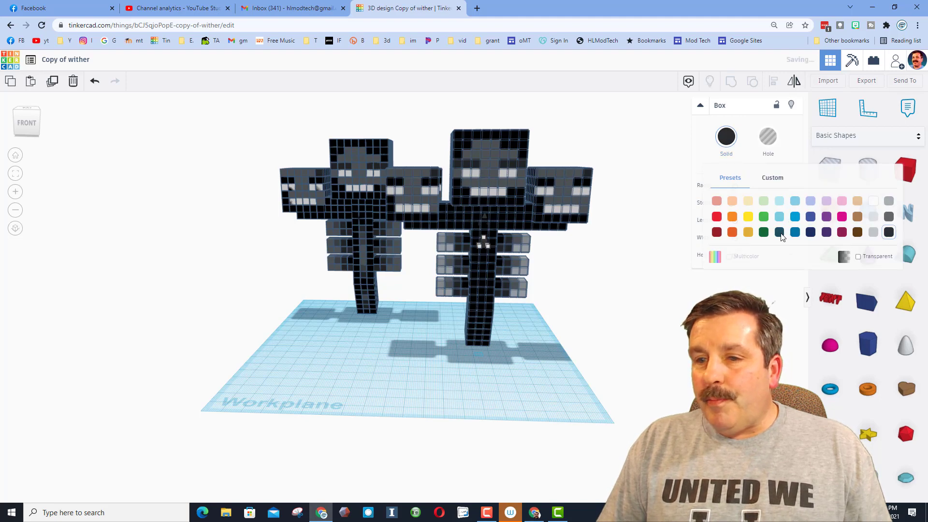
shift+click(483, 261)
click(723, 141)
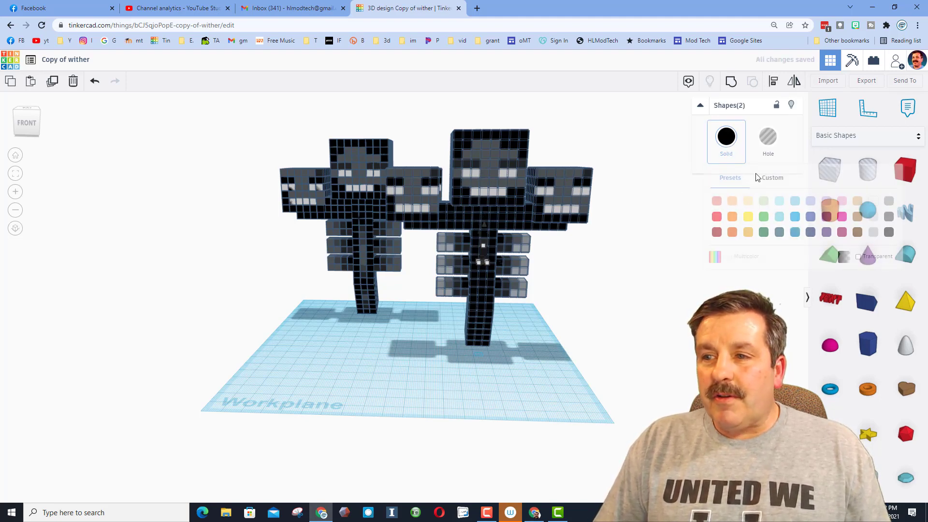
click(892, 220)
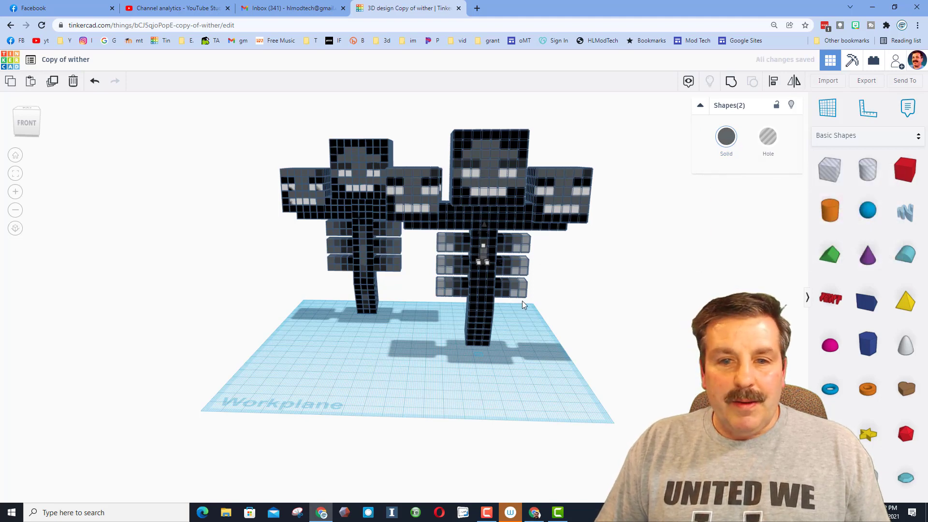
Color the next three center cubes down the front wither's spine with the light gray preset.
click(482, 271)
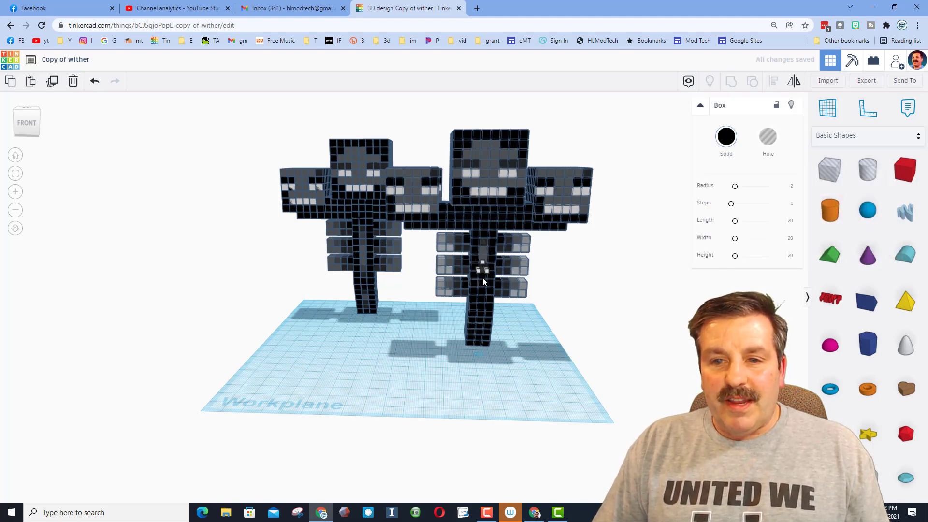
shift+click(483, 278)
shift+click(482, 285)
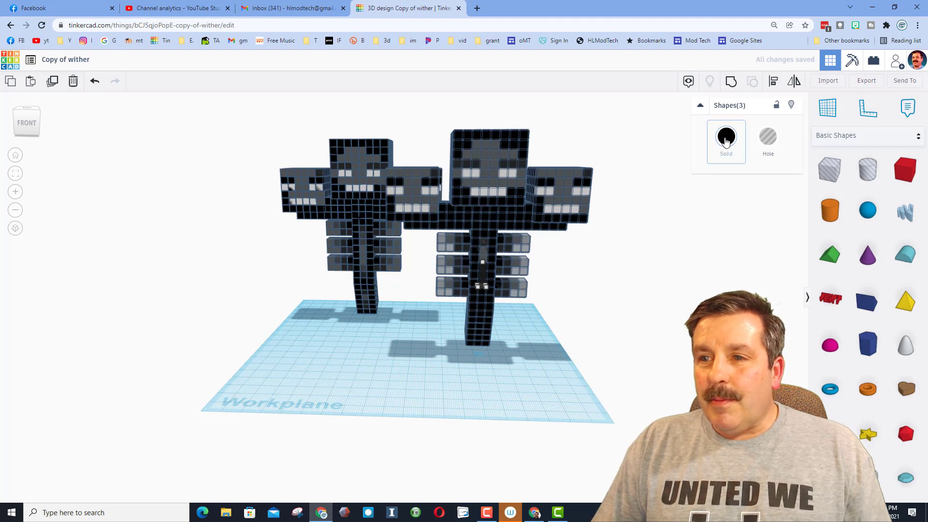
click(725, 138)
click(873, 201)
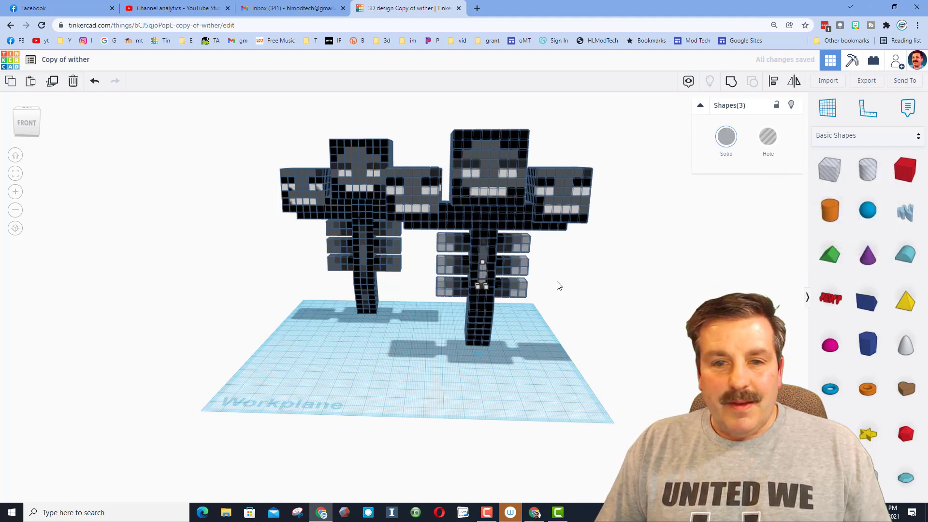
Color the center spine cube below the light gray ones dark gray and the next cube down near-black.
click(482, 294)
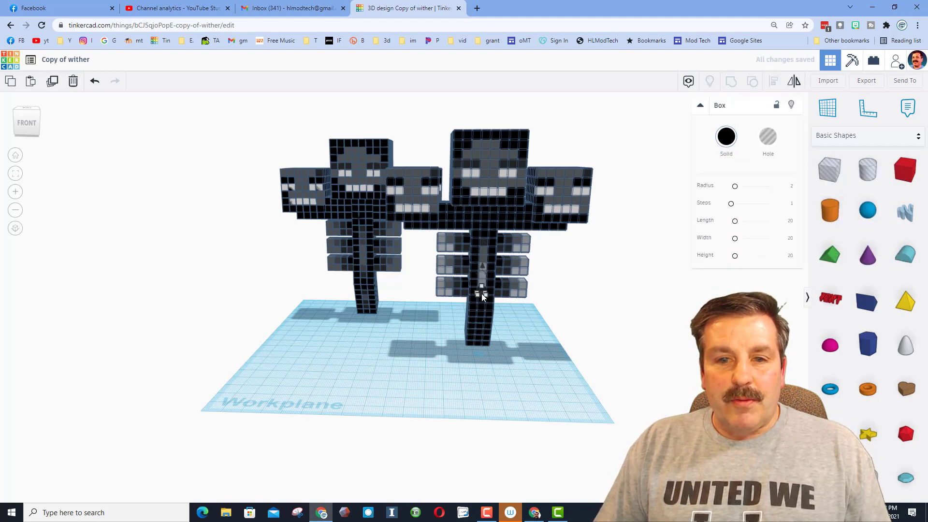
click(726, 137)
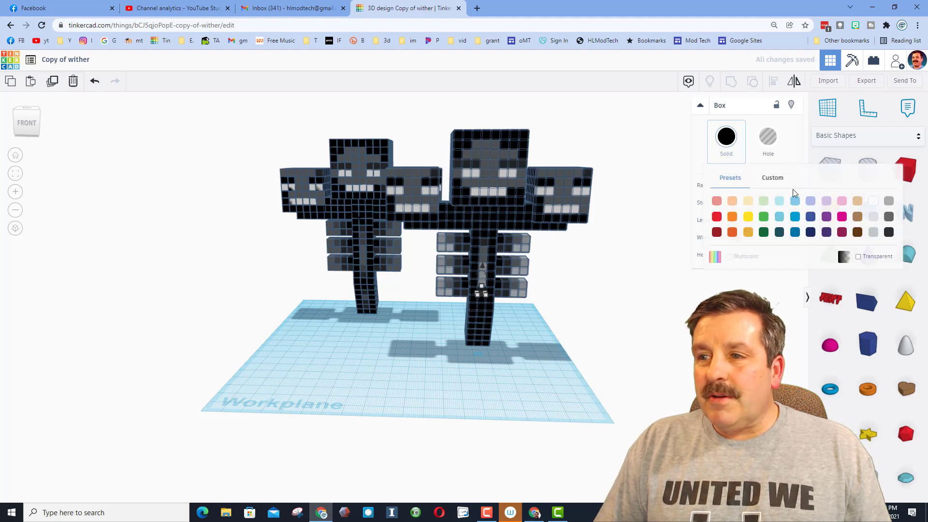
click(888, 217)
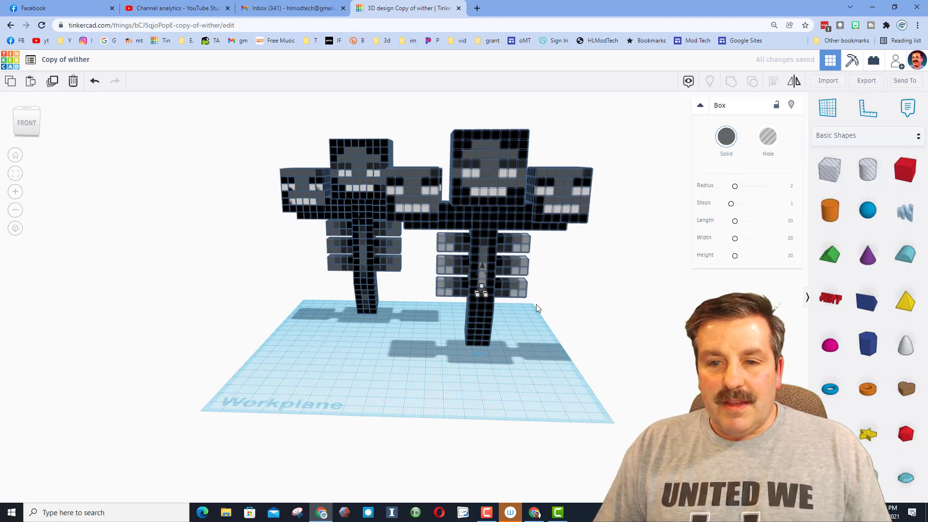
key(ctrl+z)
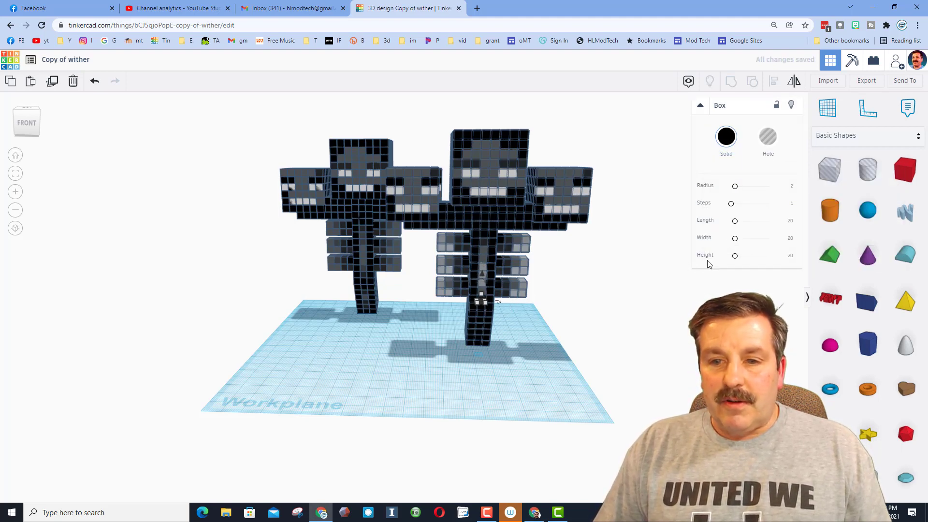
click(726, 133)
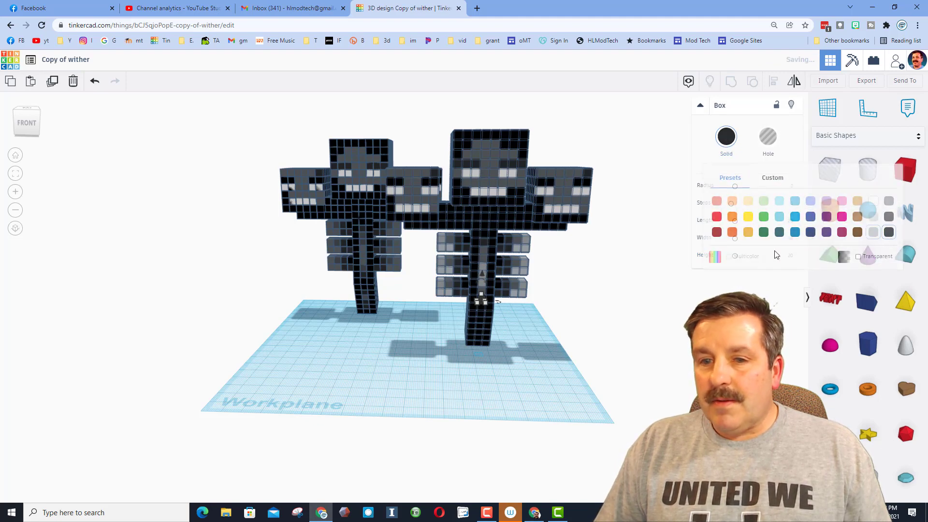
click(889, 220)
click(470, 356)
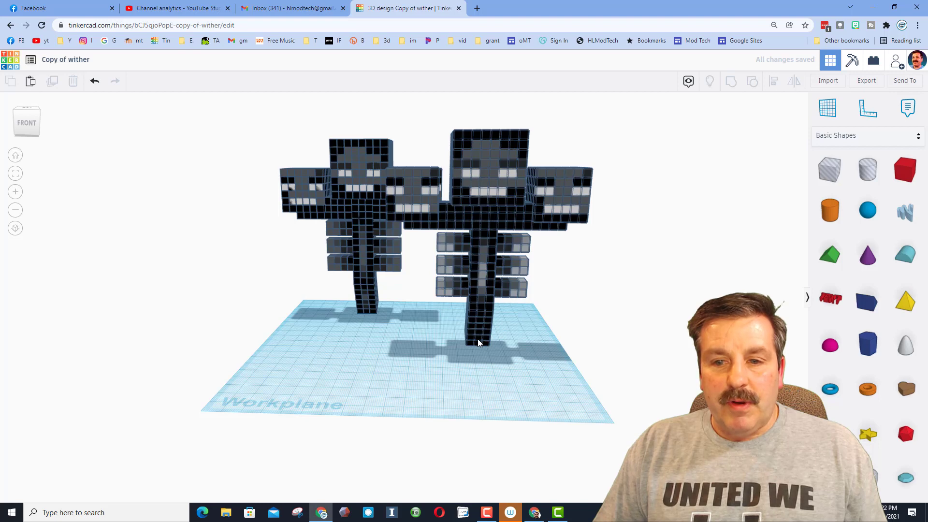
Color the bottom center cube of the front wither's tail and the cube directly above it near-black.
click(478, 339)
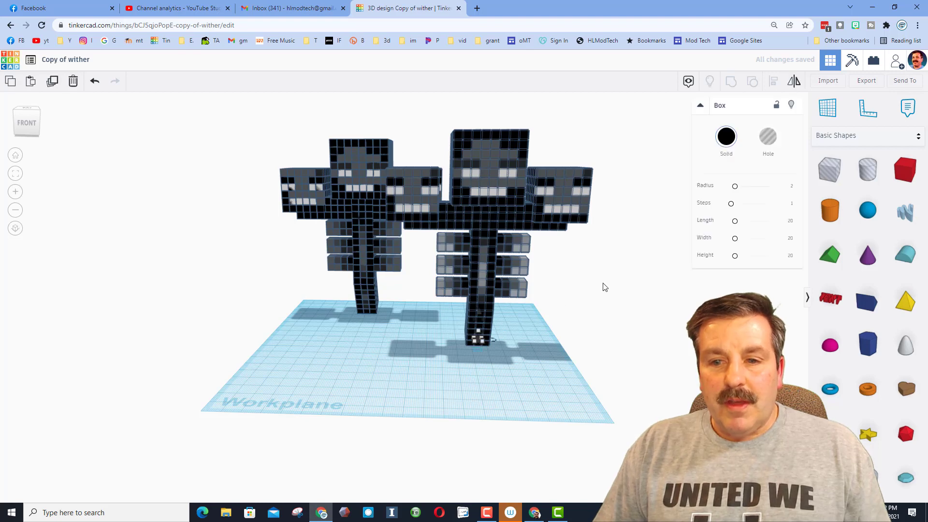
click(728, 140)
click(890, 232)
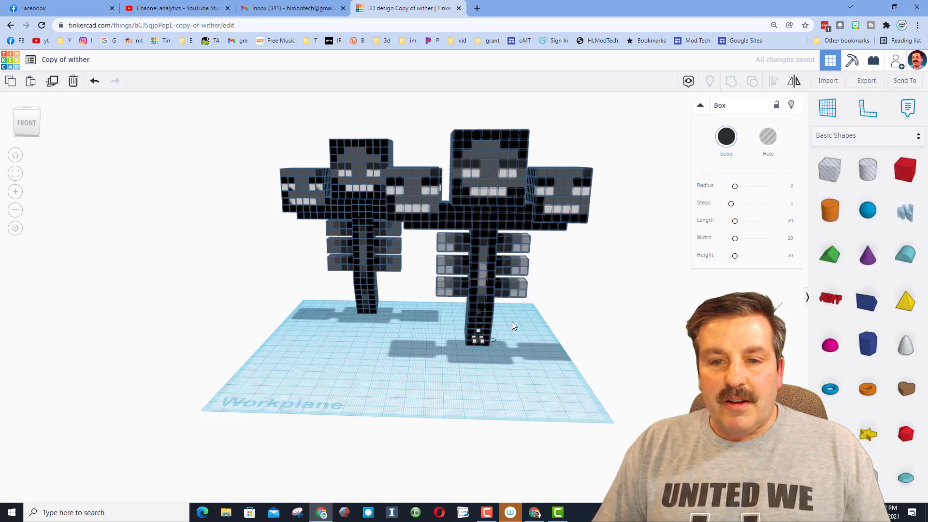
click(479, 331)
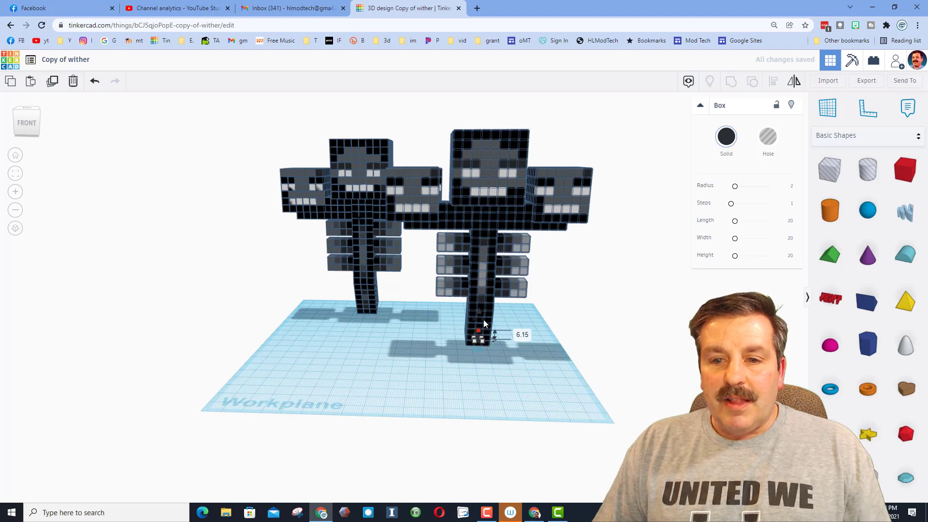
scroll(484, 323, up, 3)
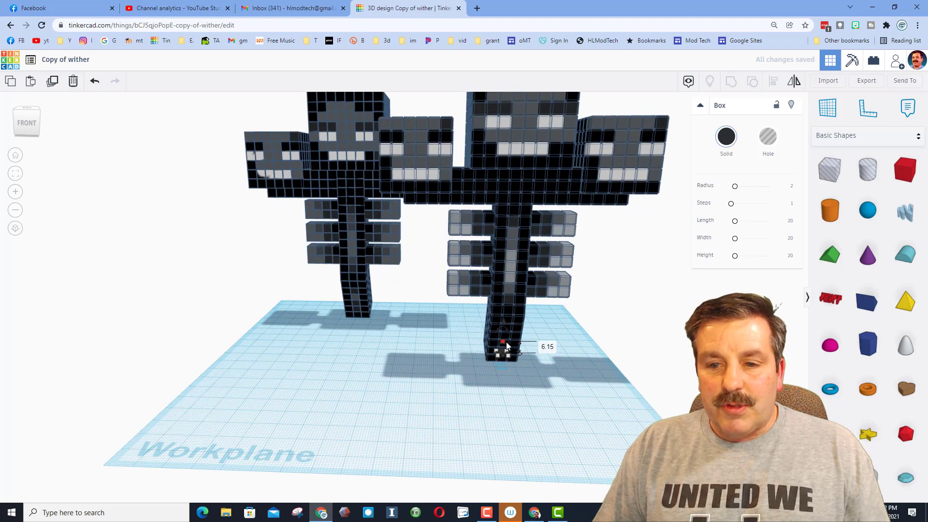
click(507, 337)
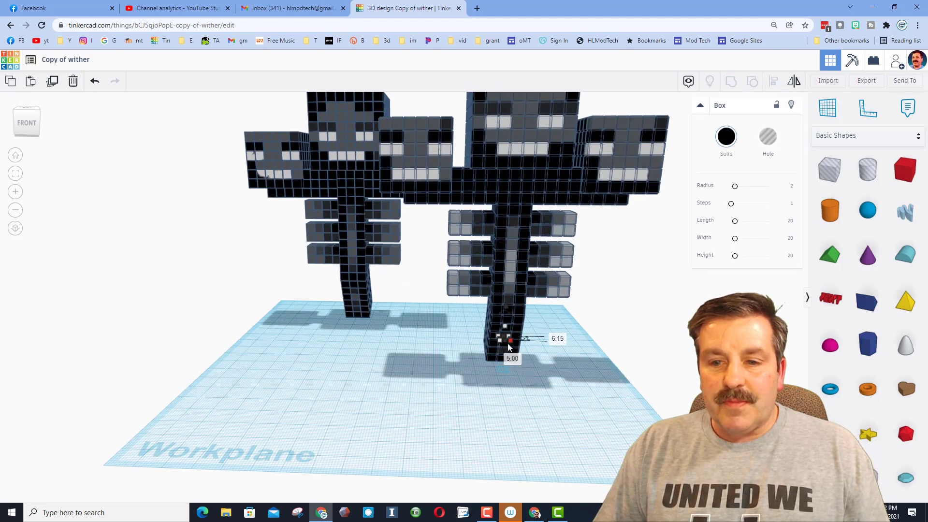
click(527, 355)
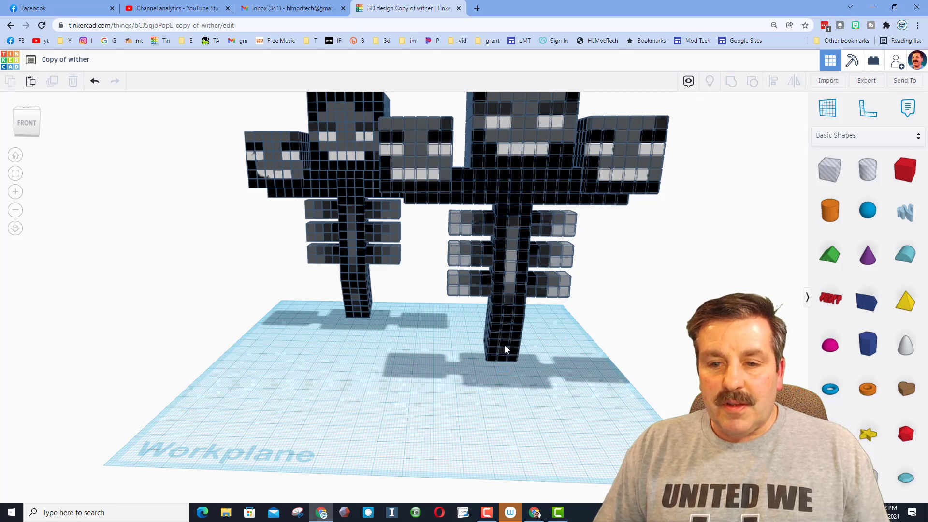
click(504, 345)
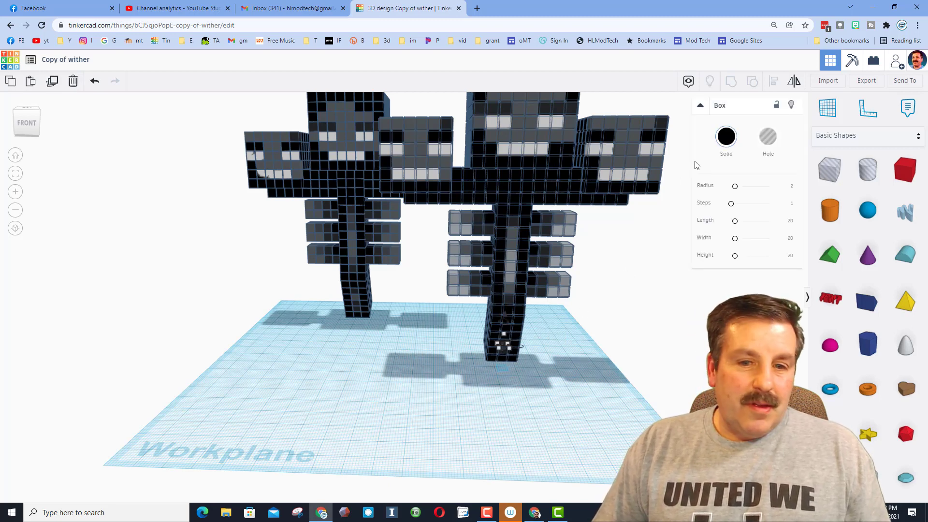
click(726, 136)
click(888, 232)
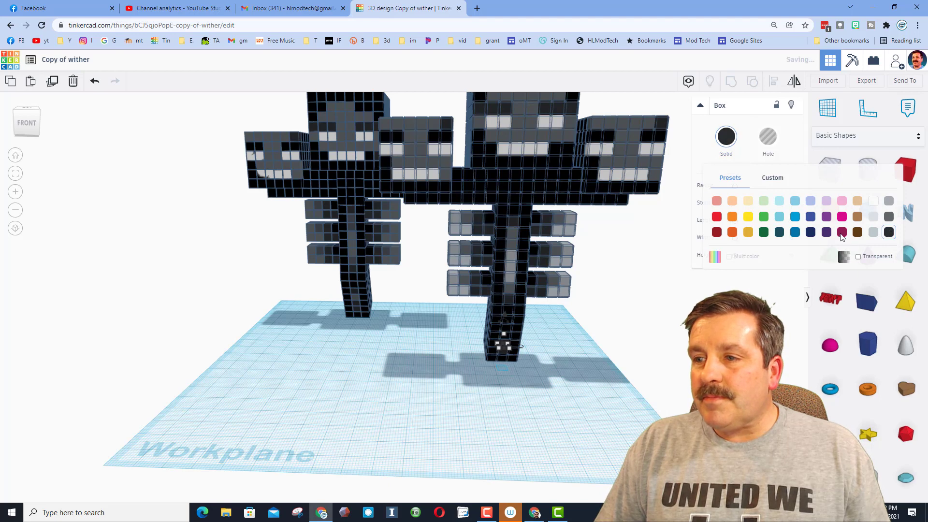
Color the third center cube from the bottom of the front wither's tail dark gray and the cube directly above it light gray.
click(508, 336)
click(550, 320)
click(508, 336)
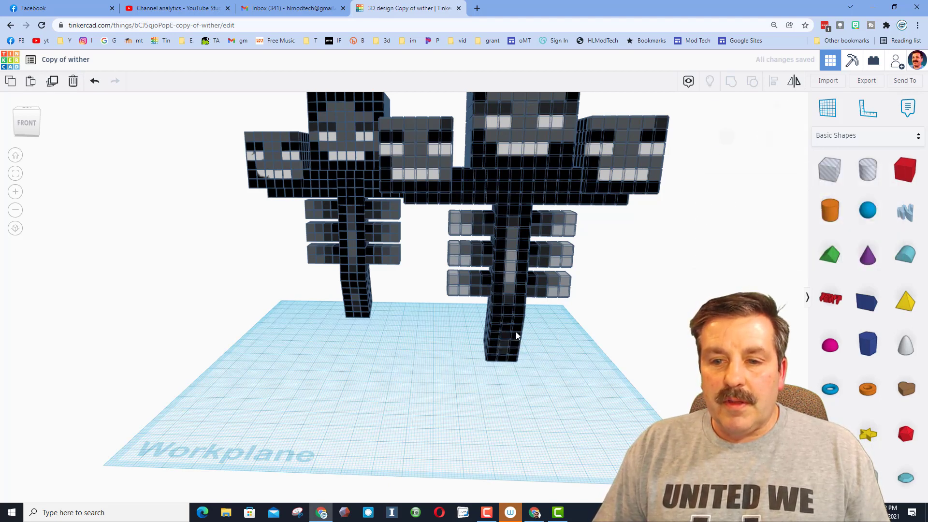
click(726, 136)
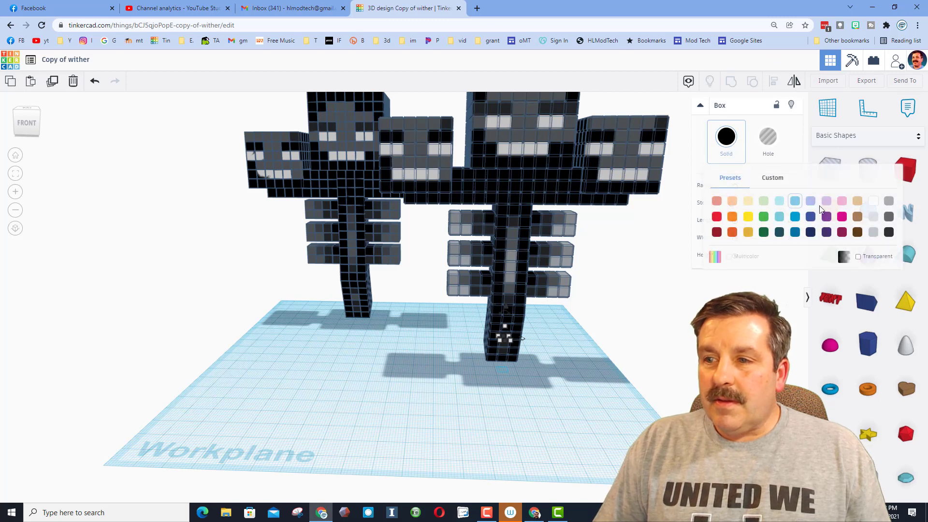
click(889, 216)
click(888, 232)
click(503, 332)
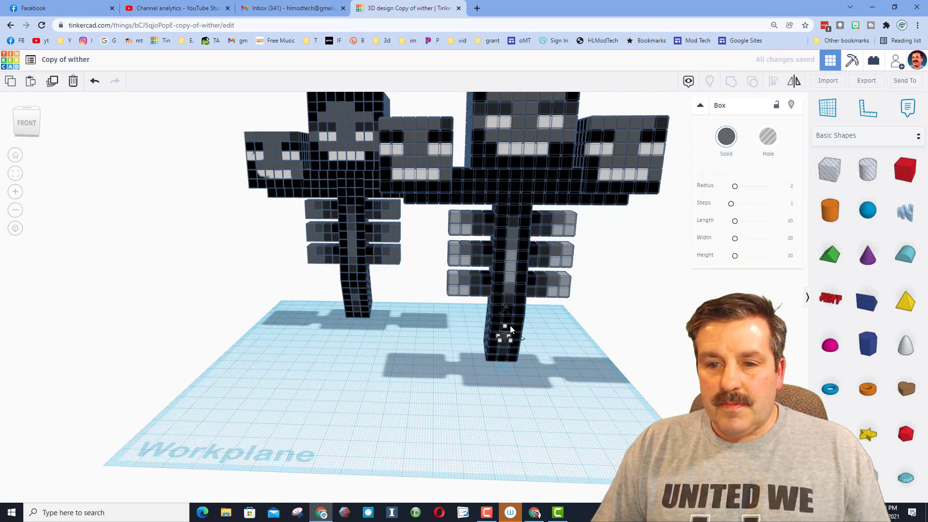
click(726, 137)
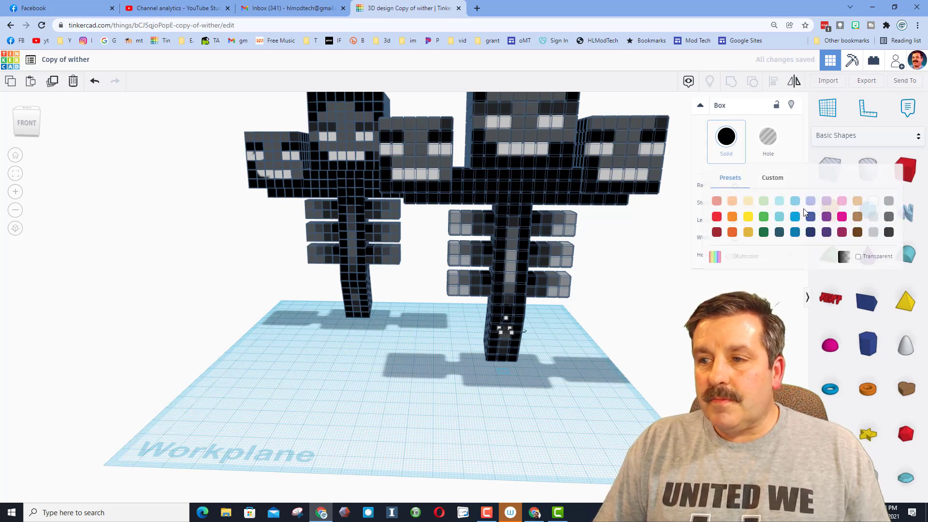
click(888, 201)
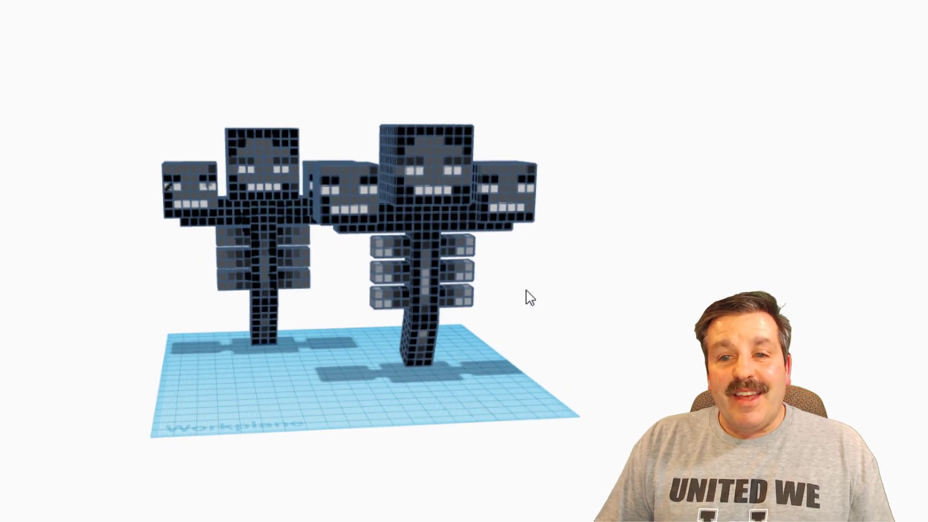
scroll(532, 155, up, 3)
scroll(538, 129, up, 2)
right_drag(609, 247, 540, 299)
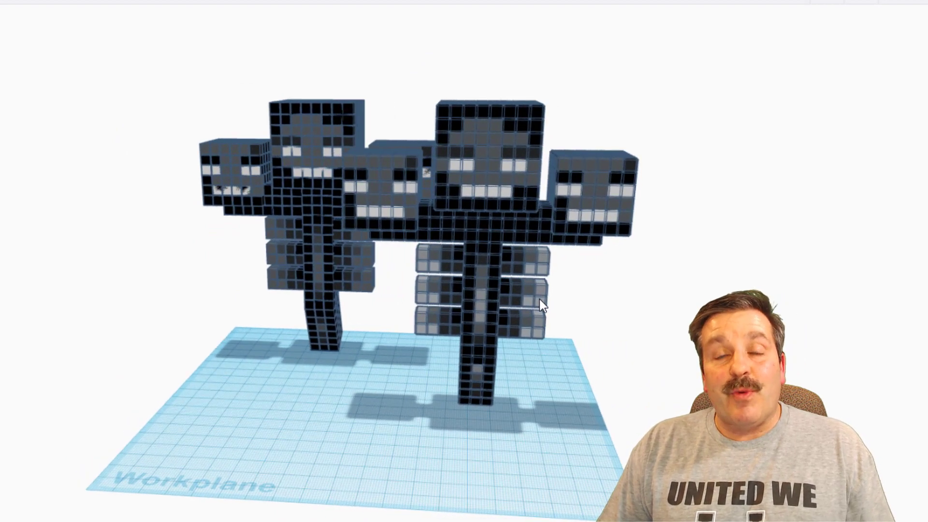